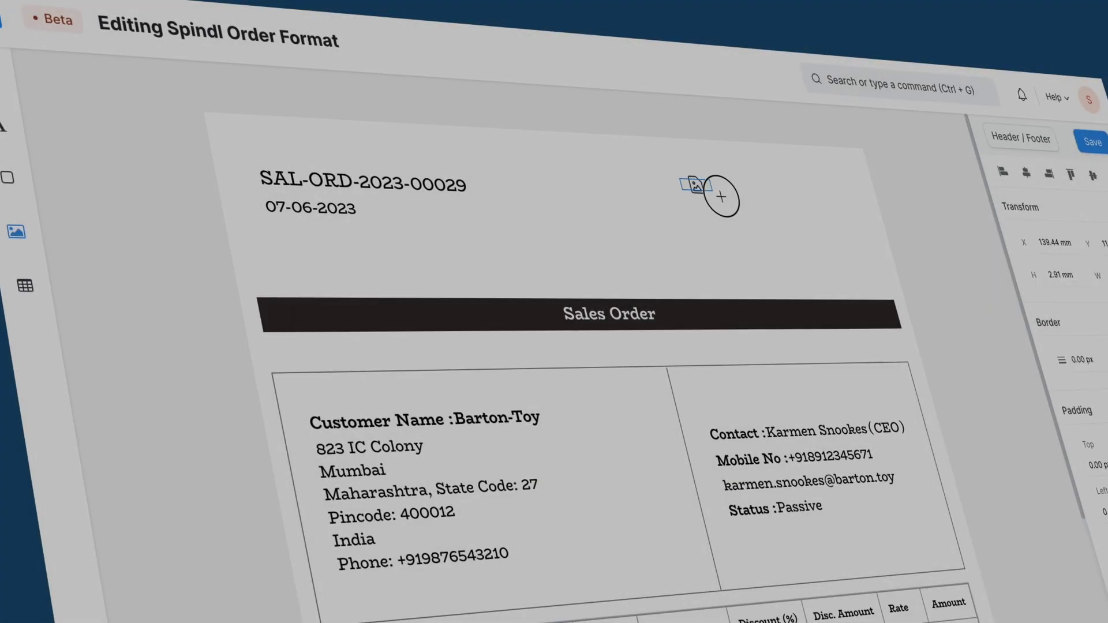
Draw an image box on the page and delete the Item Group column from the items table
left_click_drag(721, 197, 868, 270)
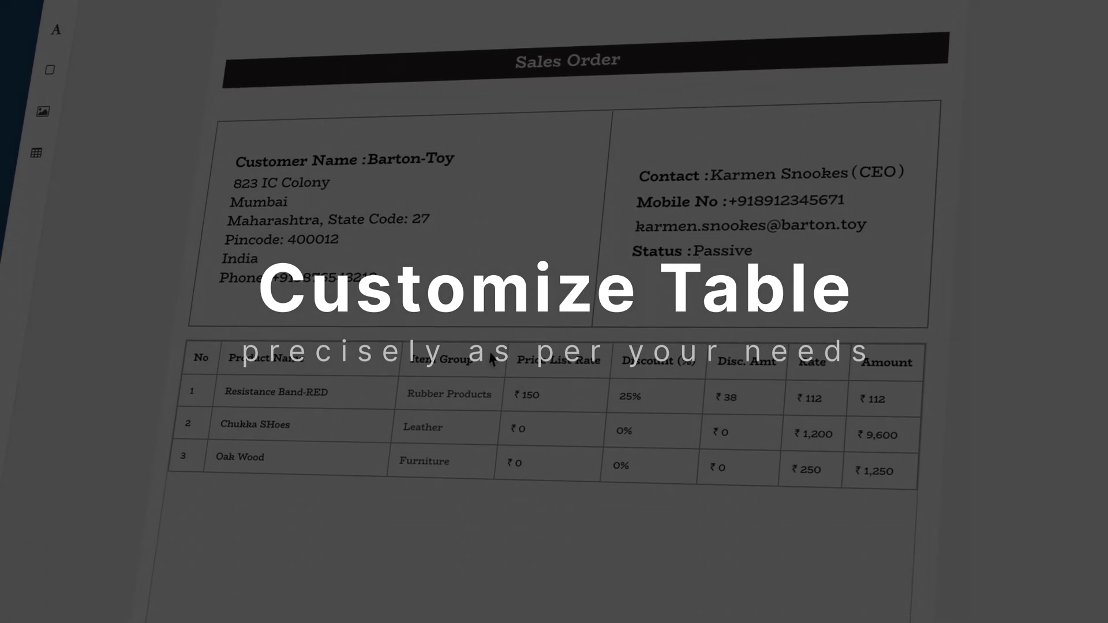
right_click(489, 348)
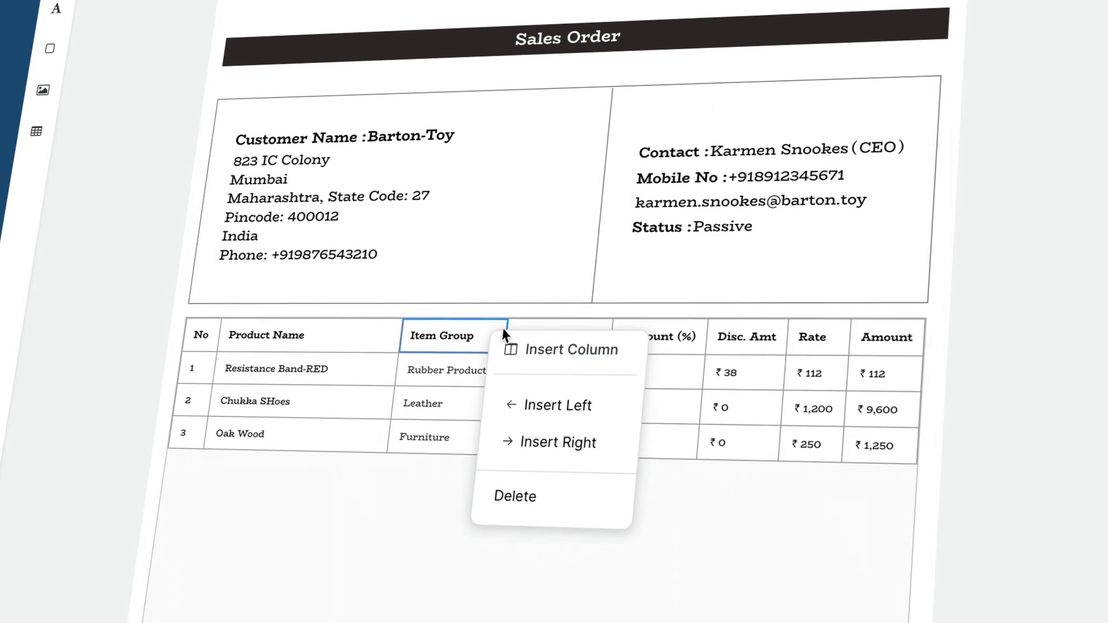
left_click(541, 478)
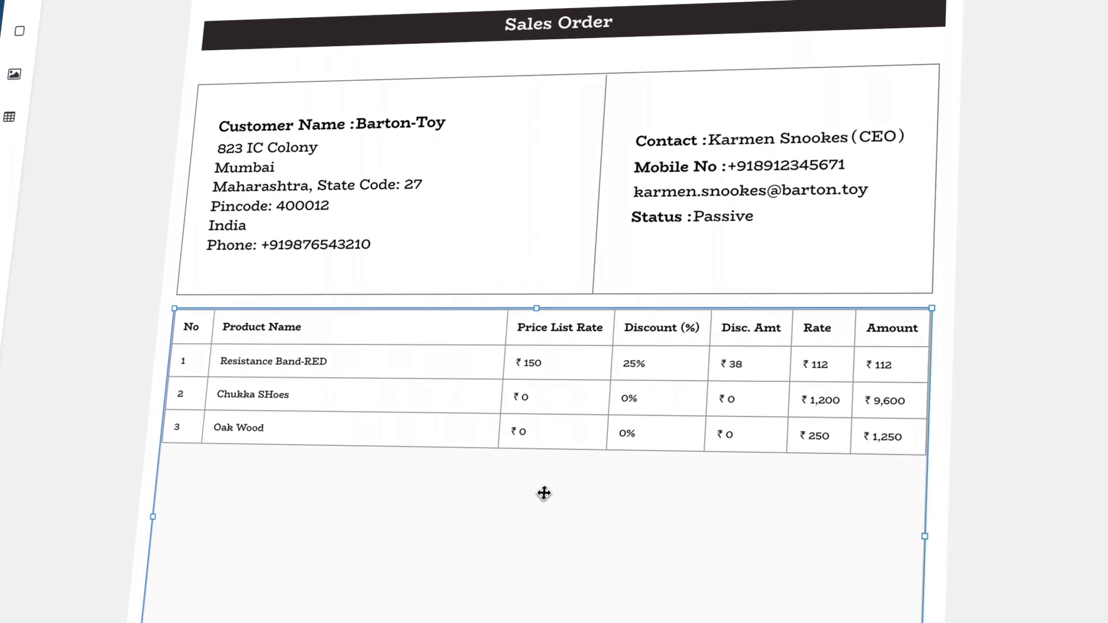
Insert a Qty column after Price List Rate and drag it before Price List Rate
right_click(564, 345)
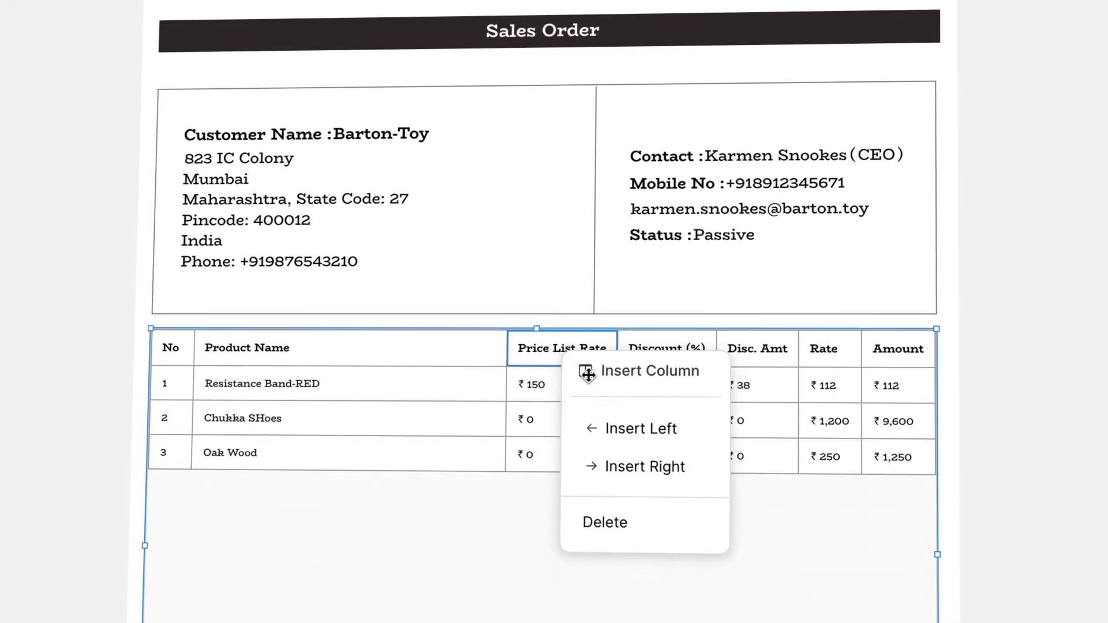
left_click(611, 473)
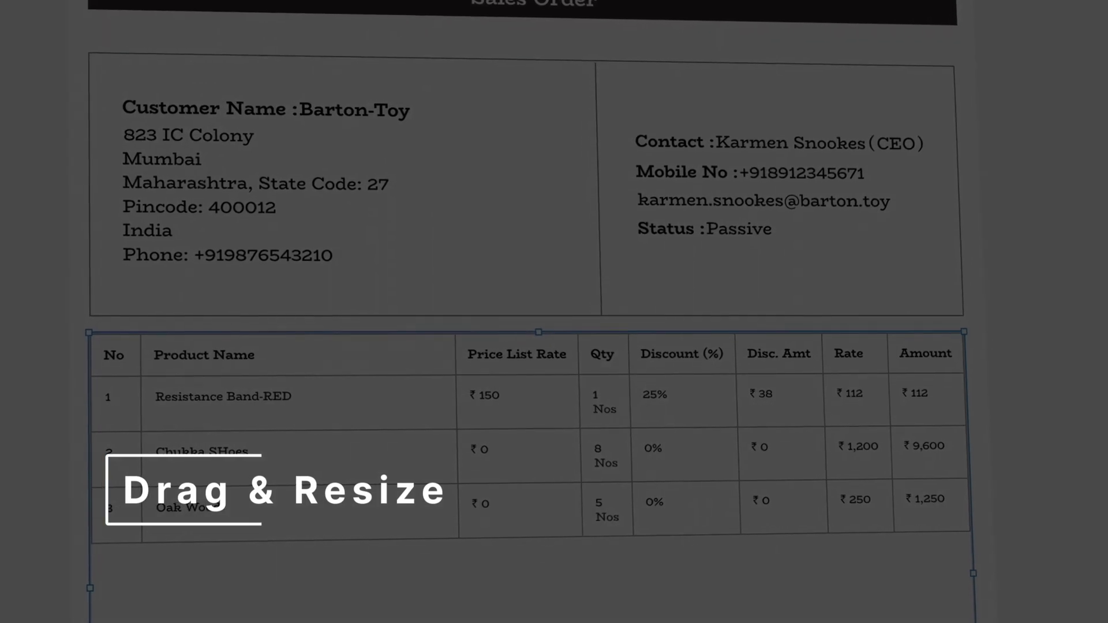
left_click_drag(614, 369, 486, 338)
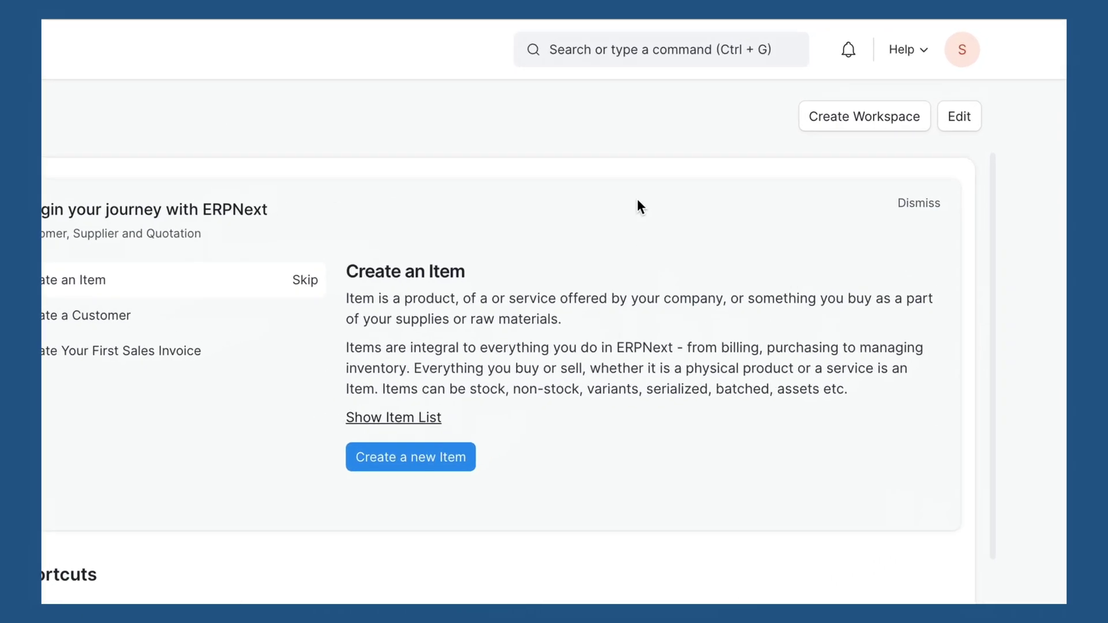
Search for and open Print Designer, then choose to create a new format
left_click(759, 45)
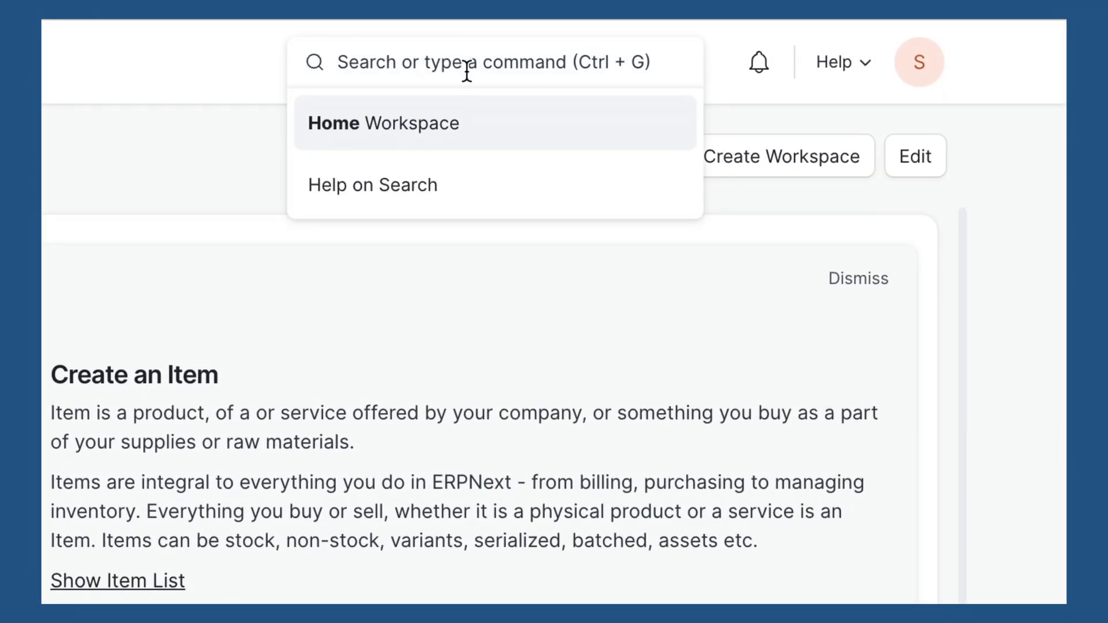
type("Print Desi")
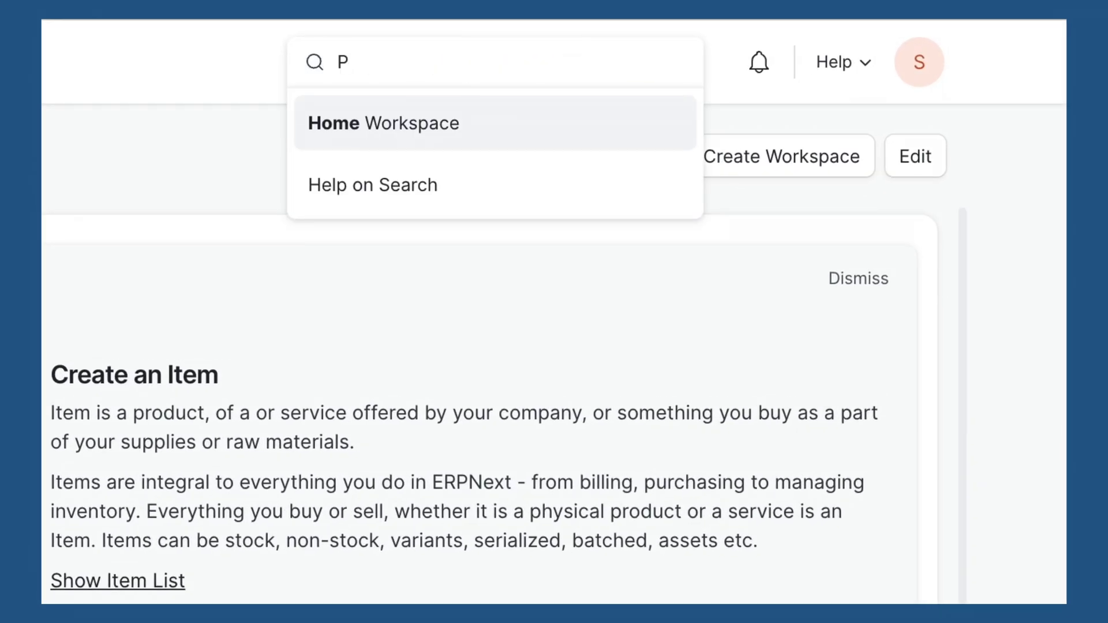
left_click(445, 121)
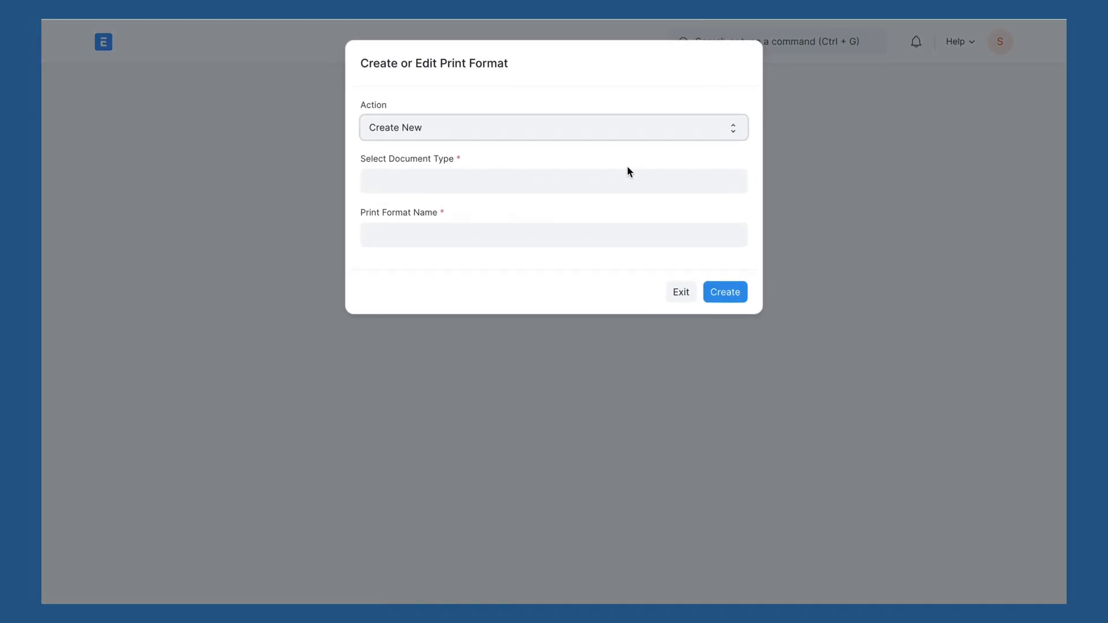
left_click(610, 136)
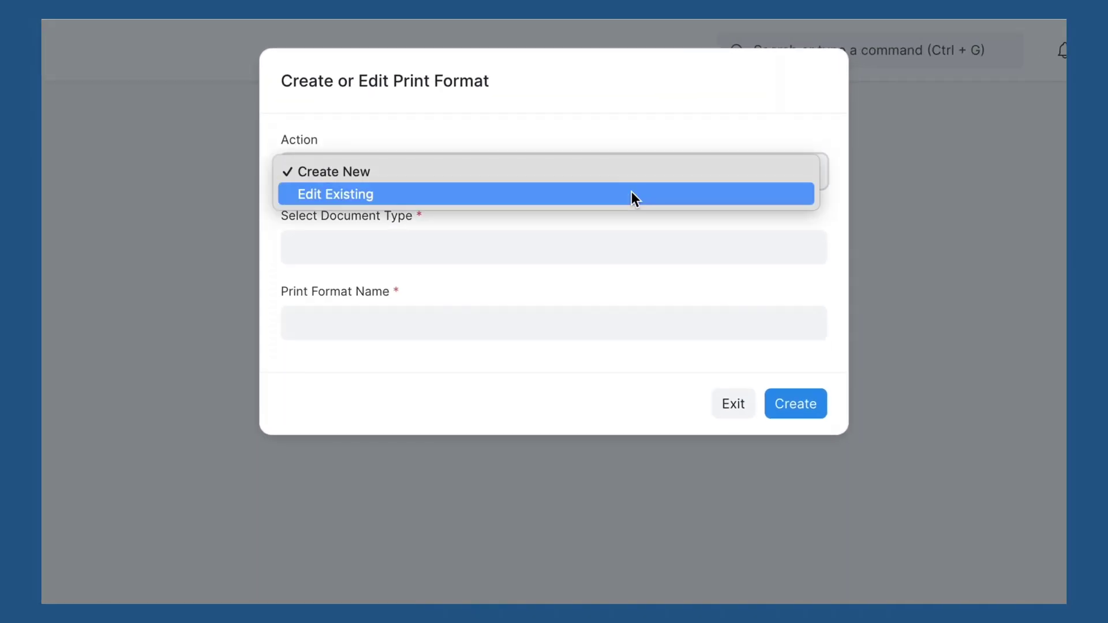
left_click(631, 192)
left_click(631, 179)
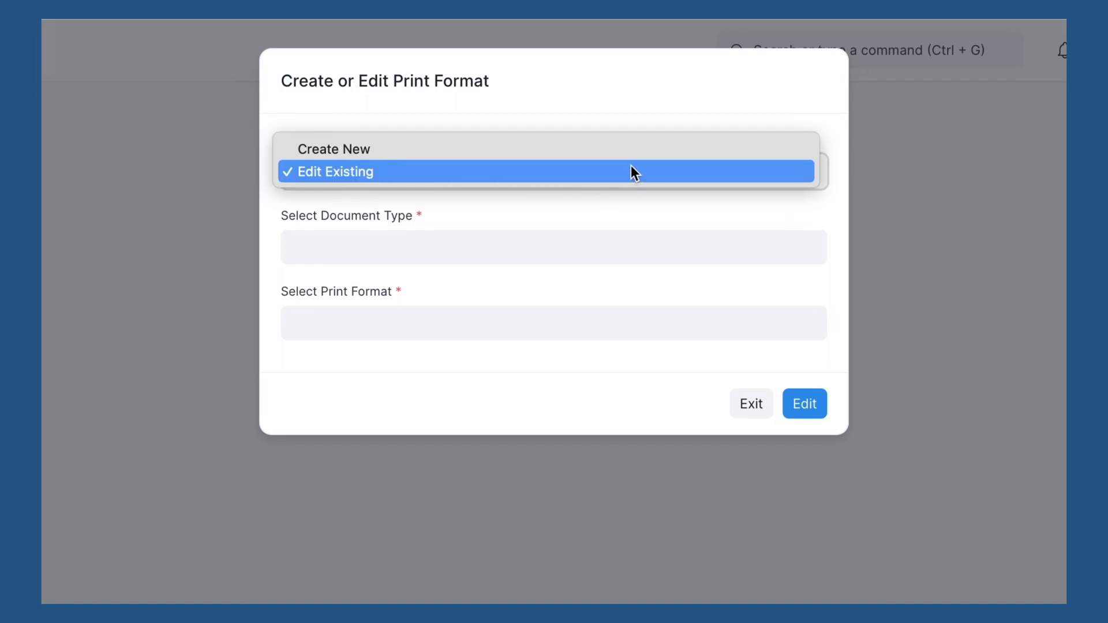
left_click(629, 157)
Create a Sales Order print format named Spindl Sales Order Format
left_click(569, 237)
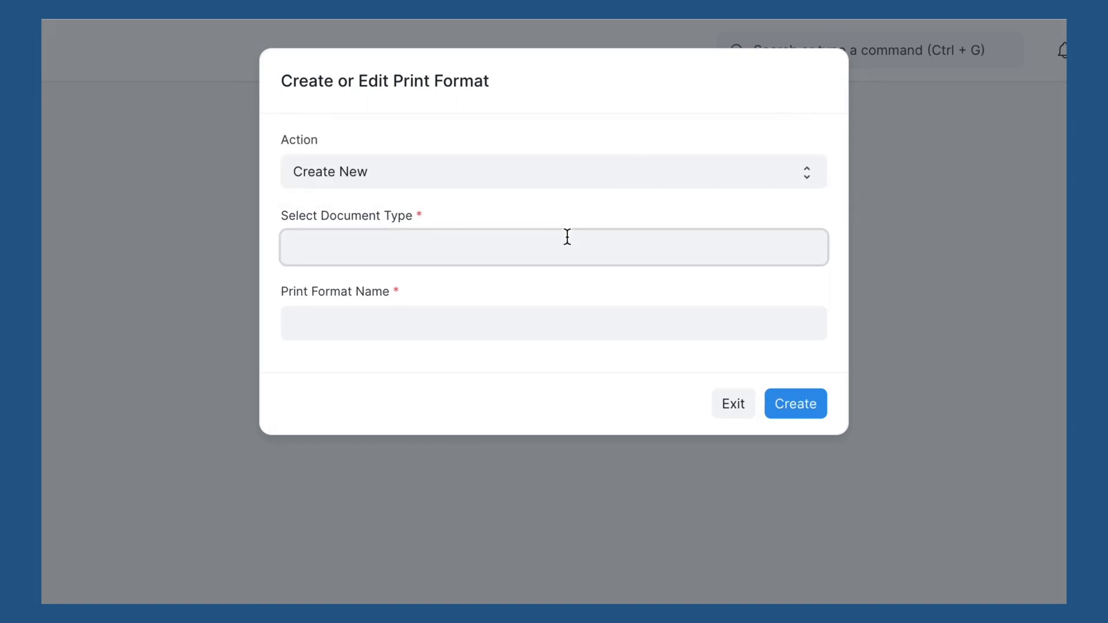
type("Sales Order")
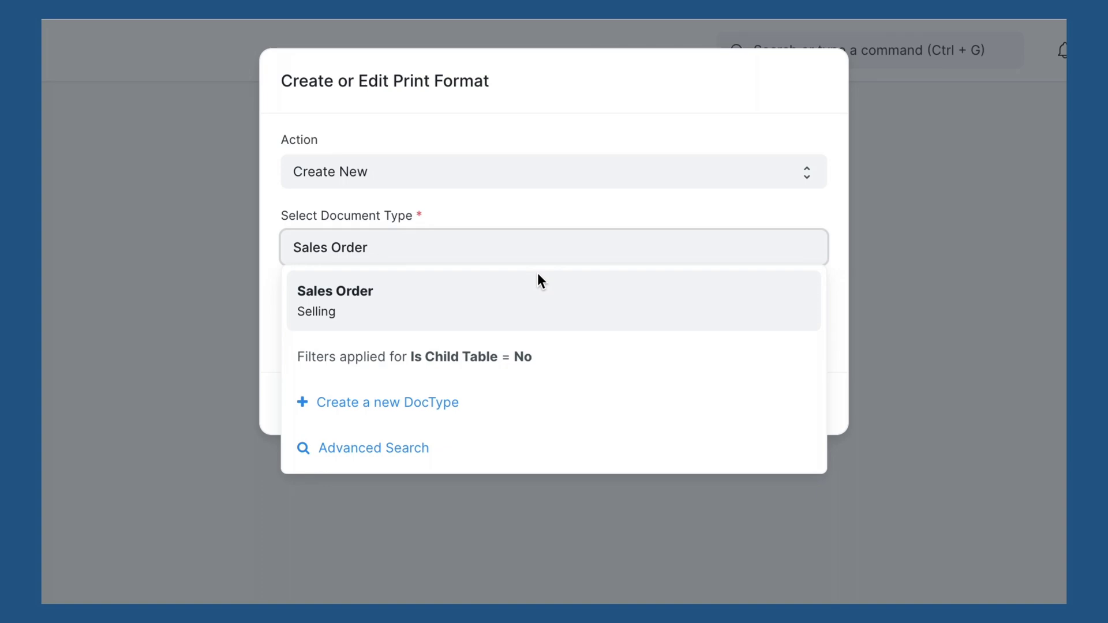
left_click(537, 283)
left_click(490, 324)
type("Spindl Sales Order Format")
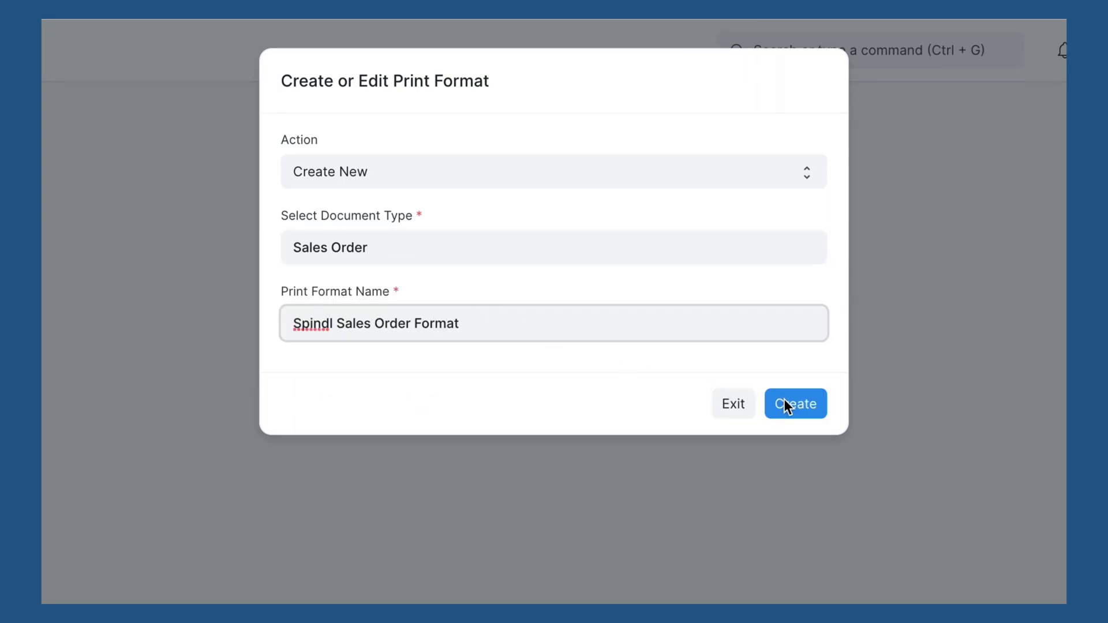
left_click(787, 403)
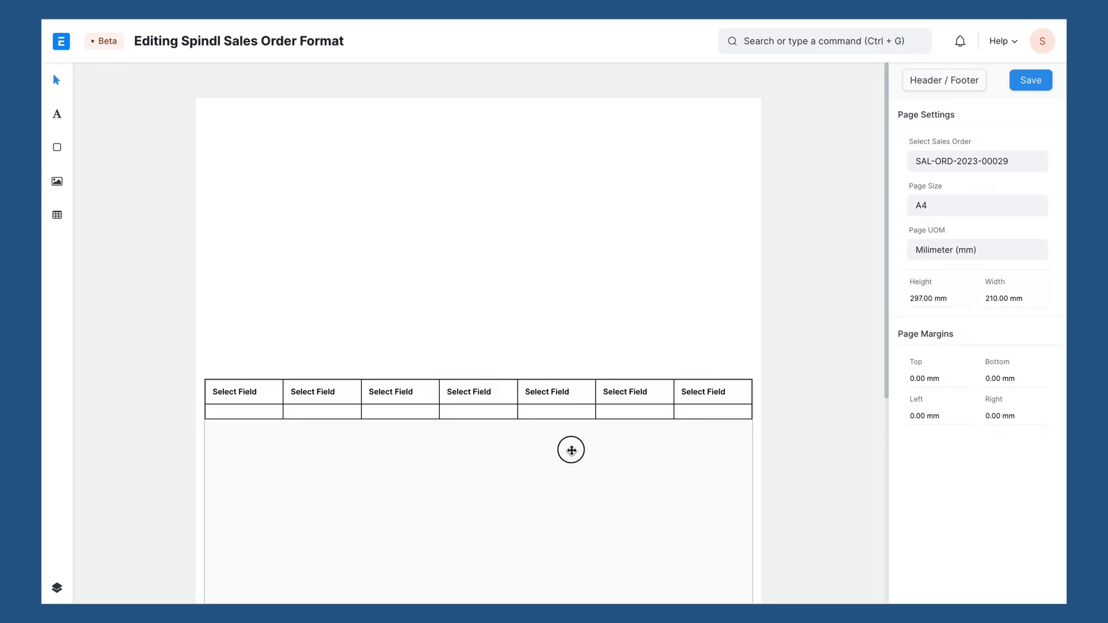
Select the seven-column placeholder table and delete it from the page
left_click(572, 450)
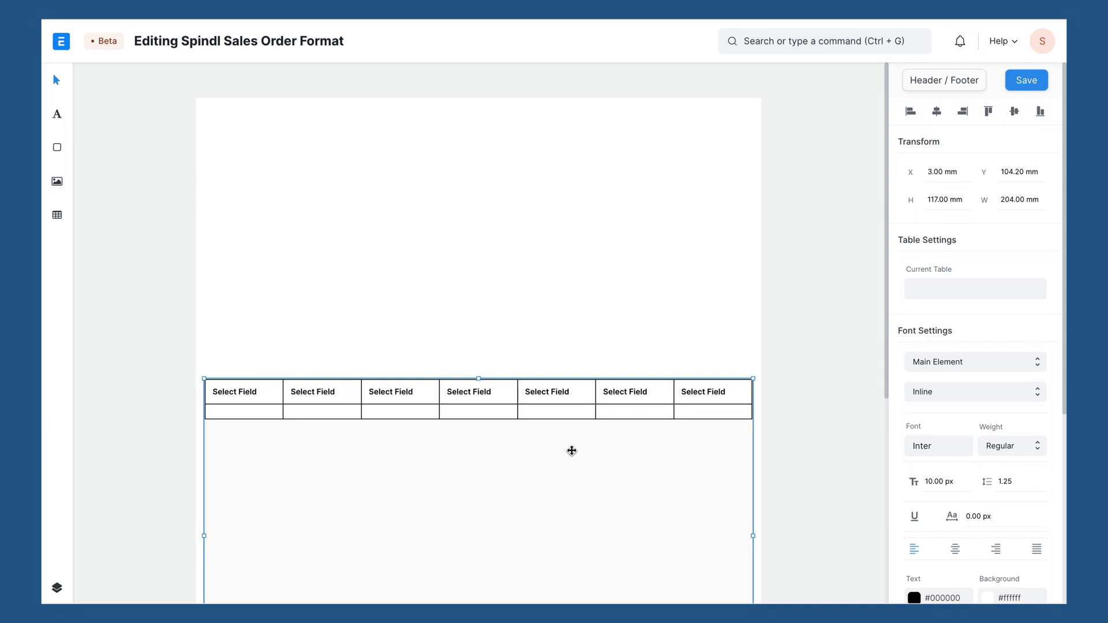
key("Delete")
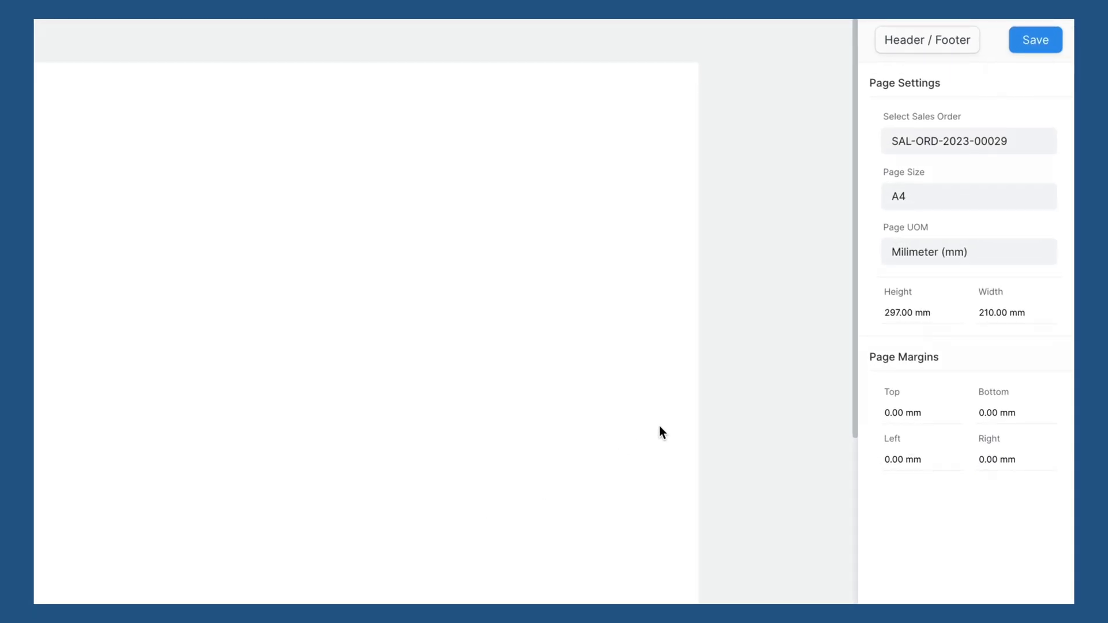
left_click(942, 201)
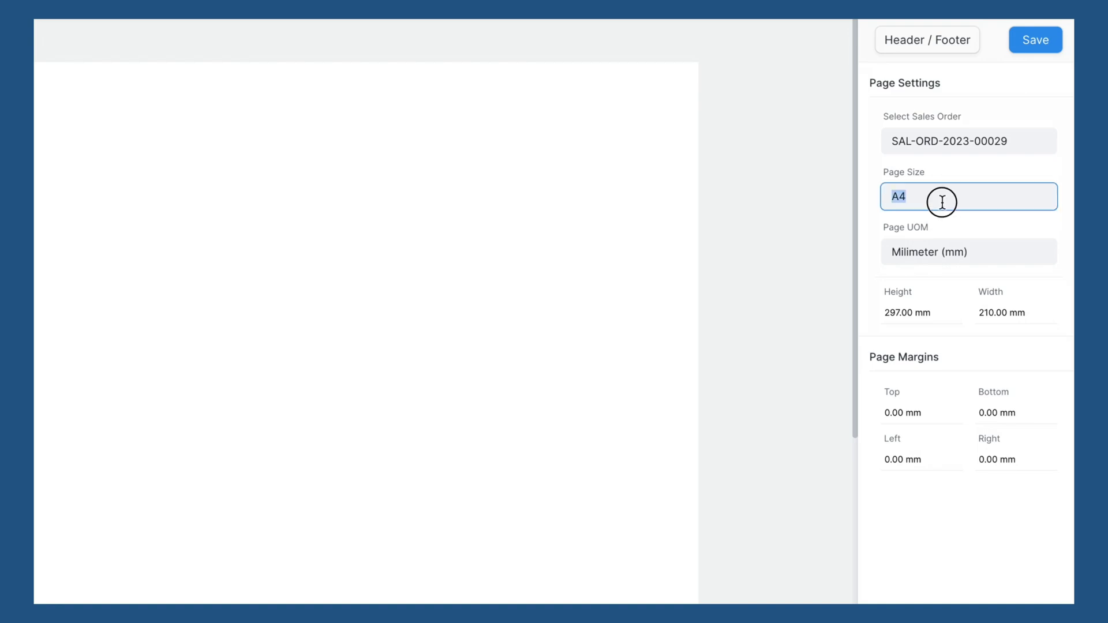
key("BackSpace")
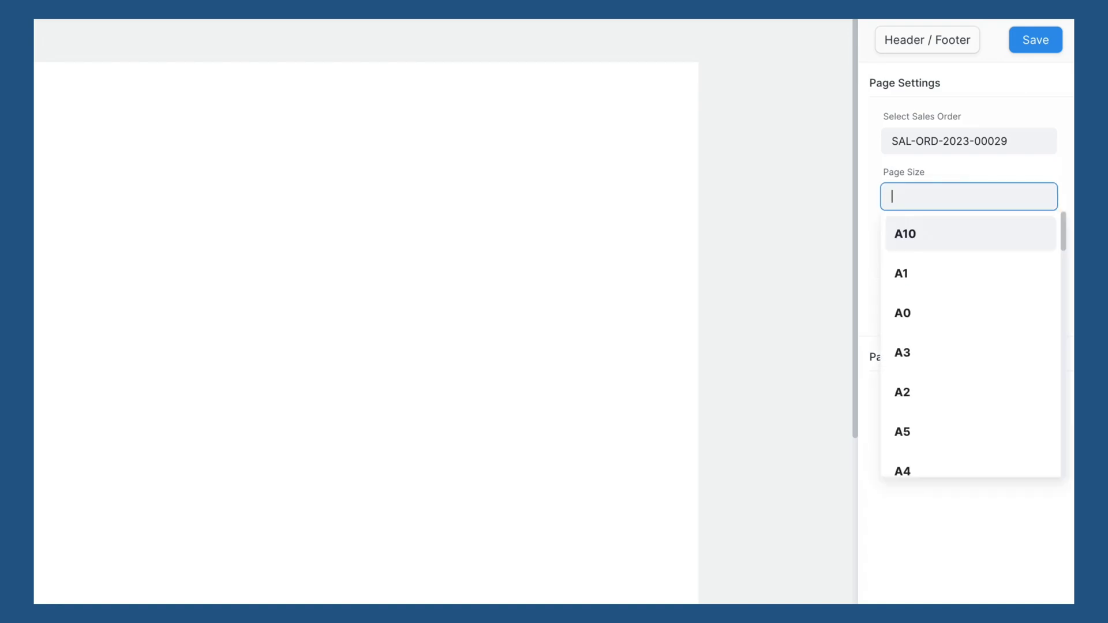
type("A6")
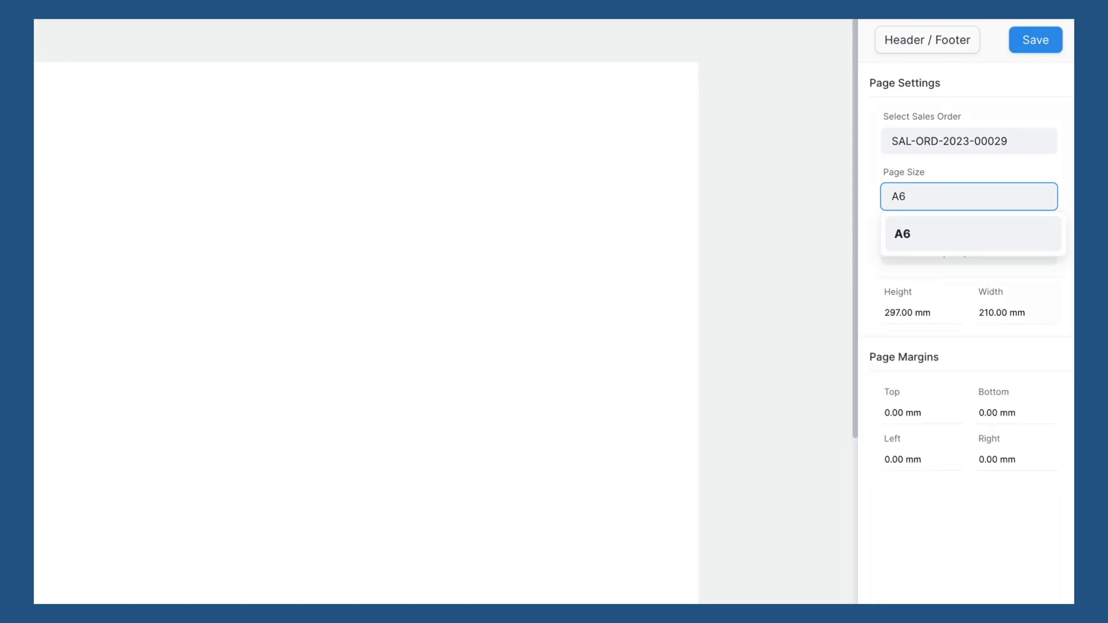
left_click(933, 233)
key("BackSpace")
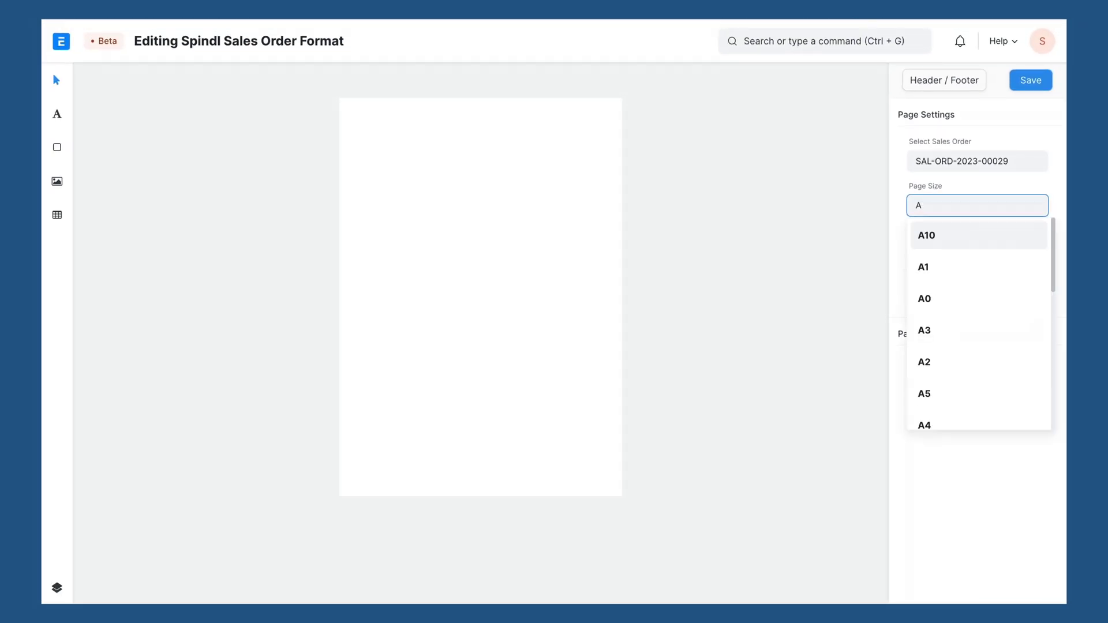
type("3")
left_click(955, 235)
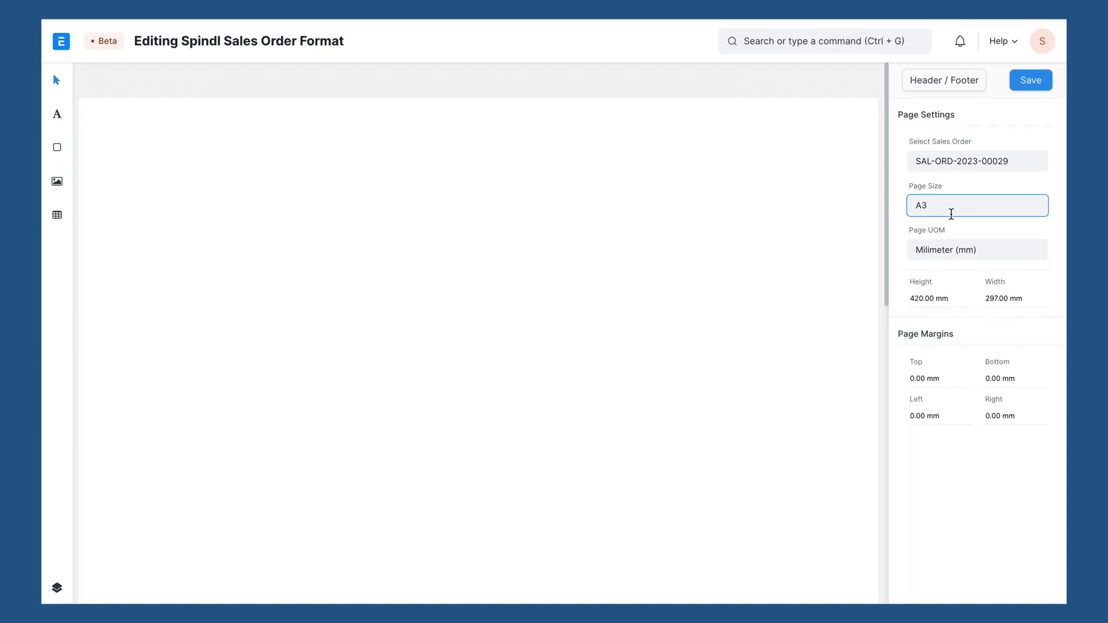
key("BackSpace")
type("4")
left_click(957, 237)
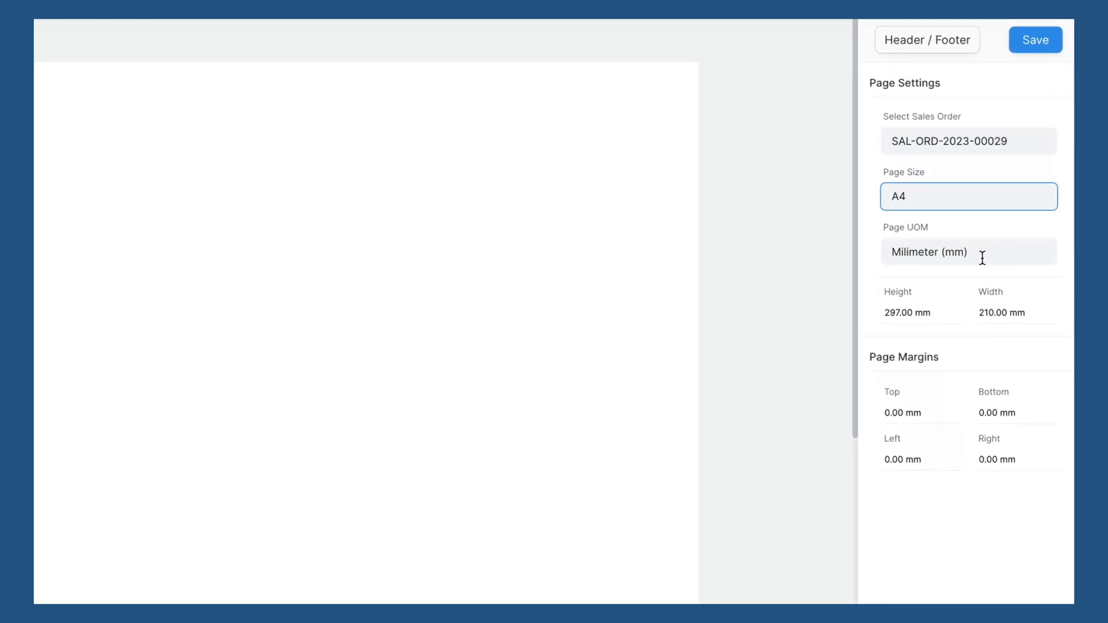
left_click(982, 257)
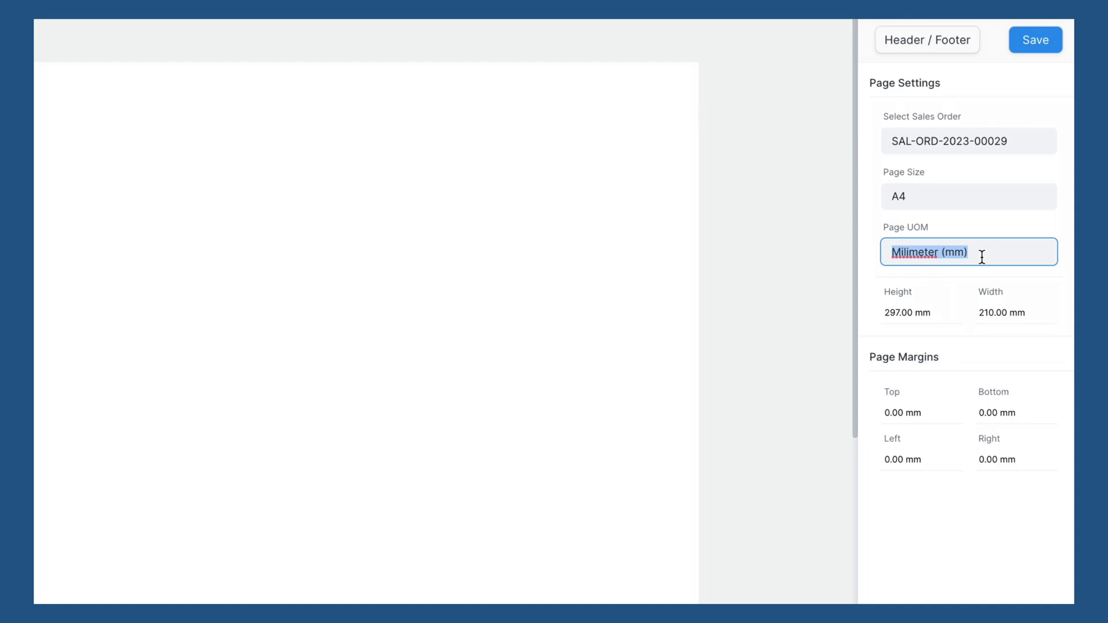
key("BackSpace")
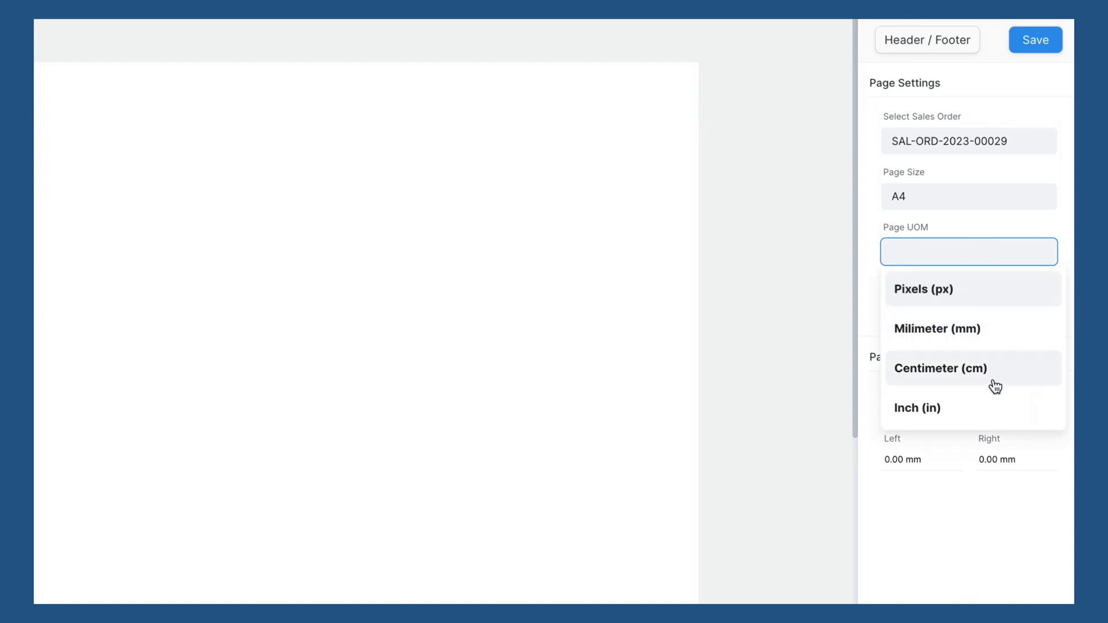
left_click(996, 294)
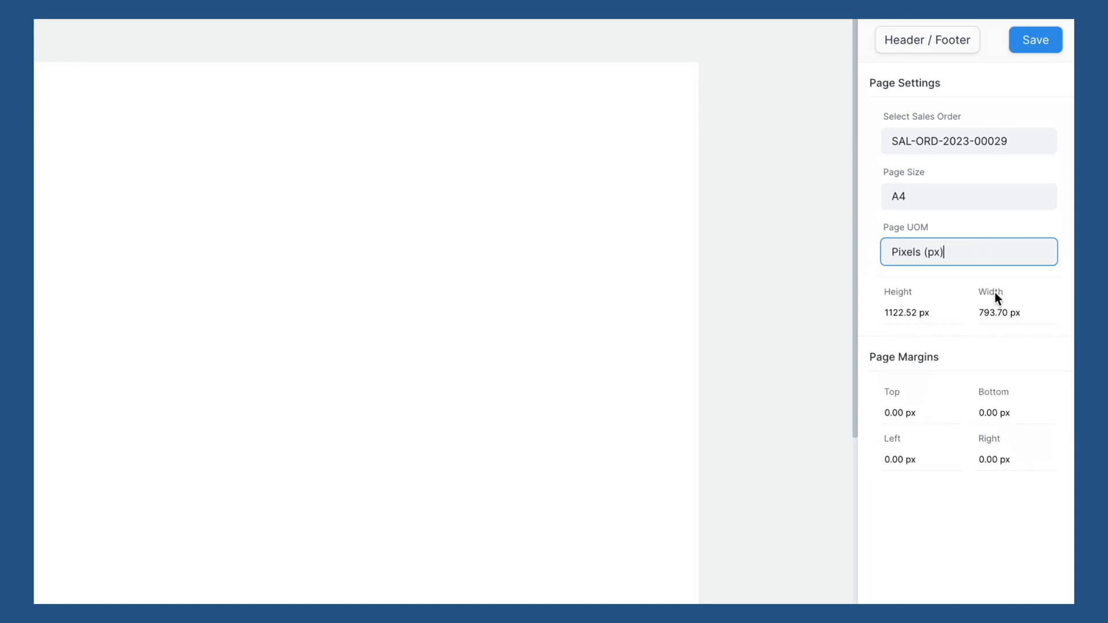
left_click(933, 313)
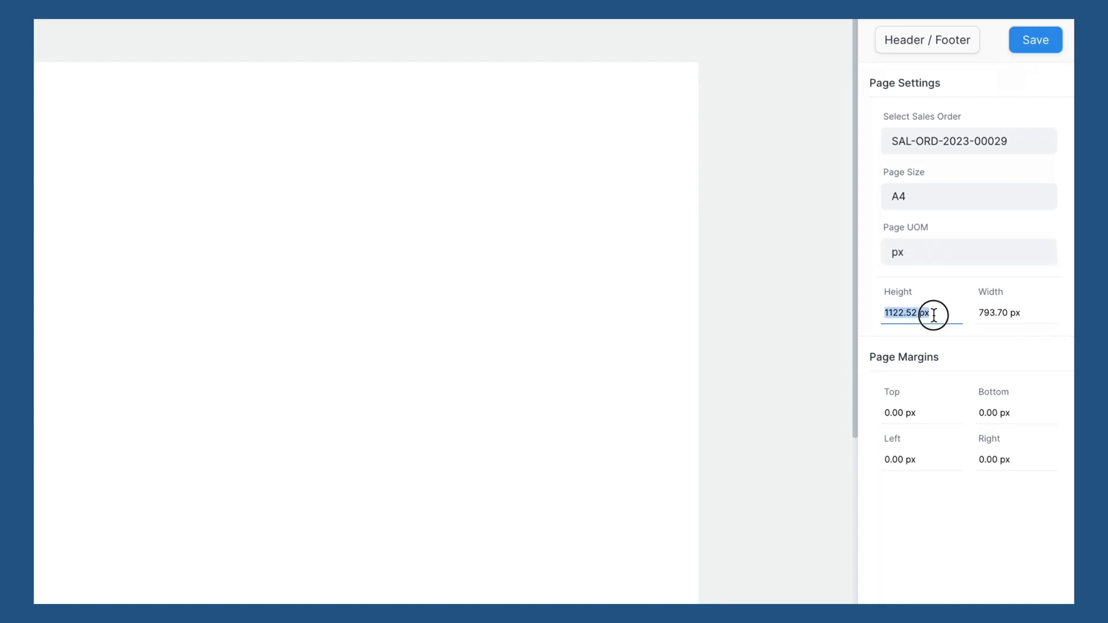
left_click(927, 408)
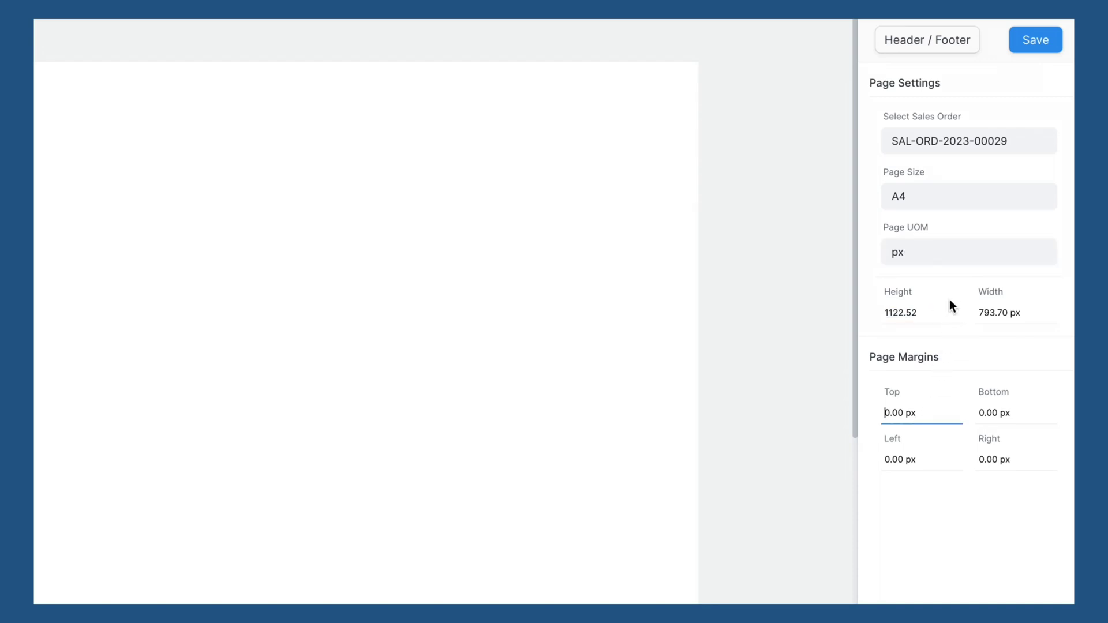
left_click(945, 256)
key("BackSpace")
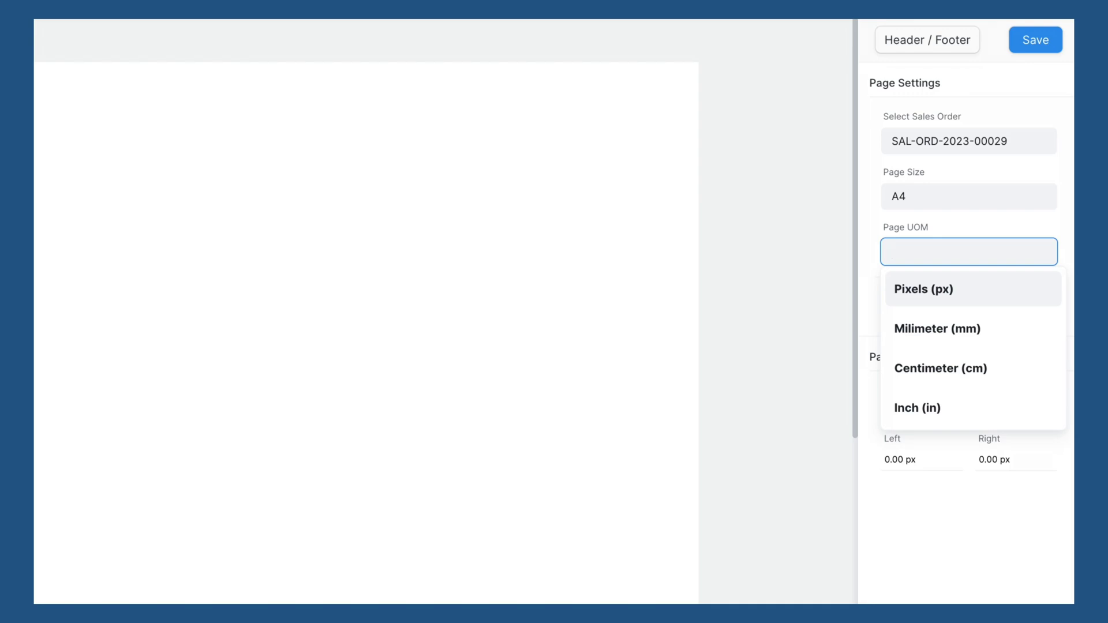
left_click(1002, 335)
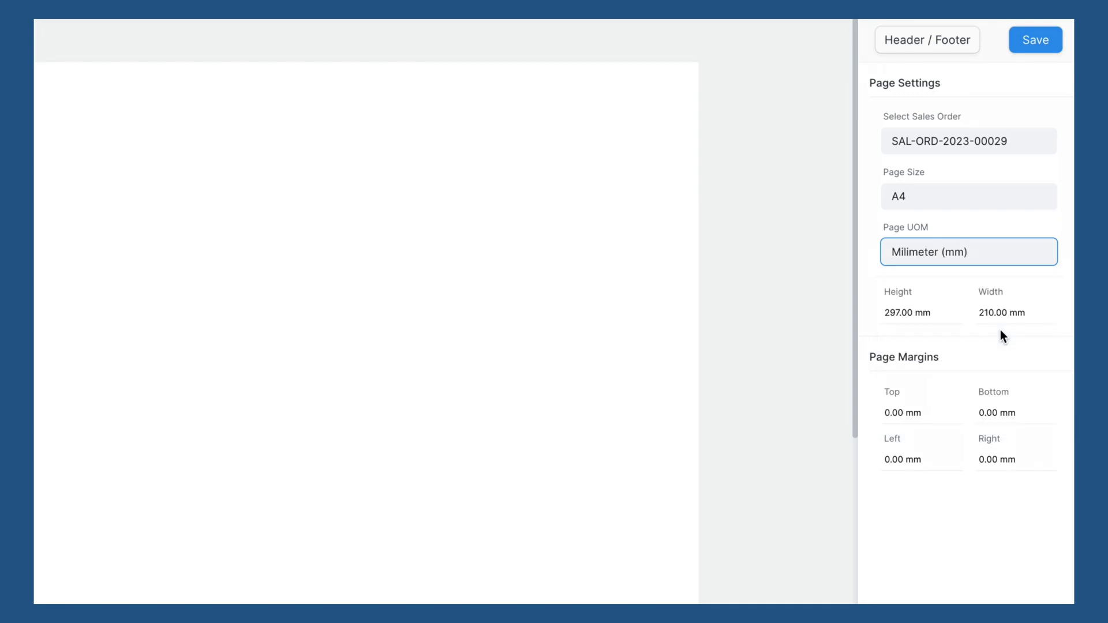
Set the text tool's font to BioRhyme
left_click(923, 537)
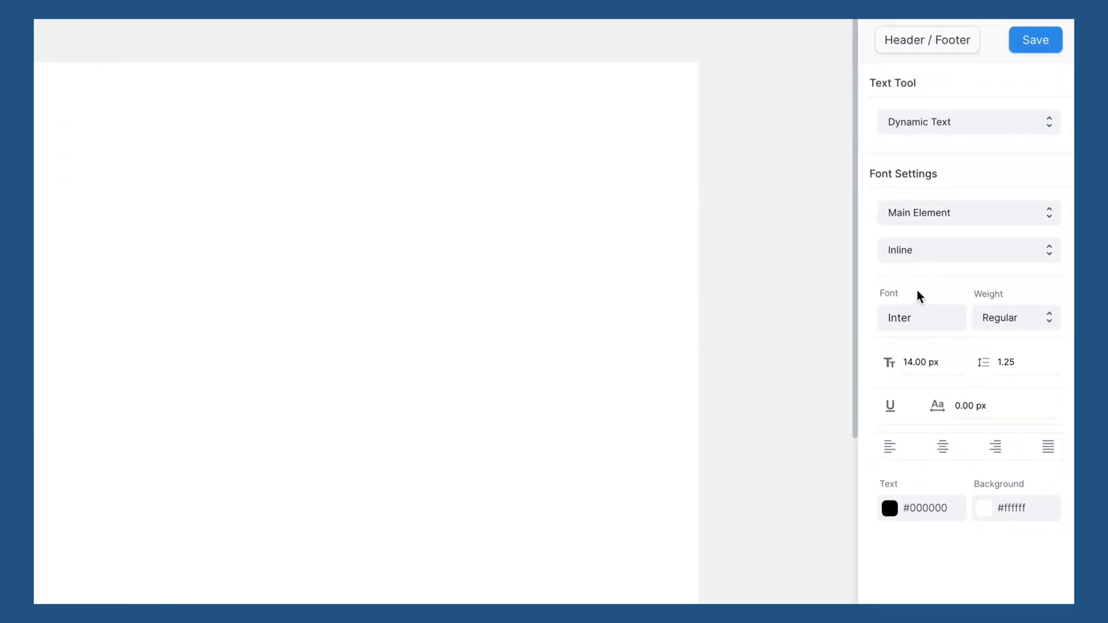
left_click(913, 318)
type("Bio")
left_click(959, 360)
left_click(959, 293)
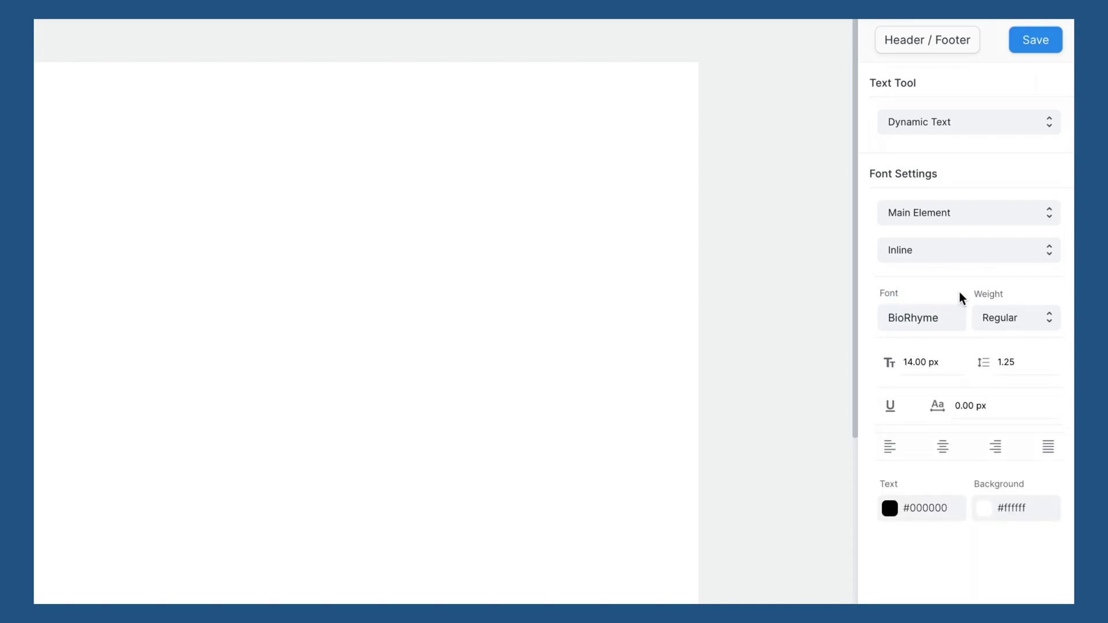
Give the dynamic text Label element the BioRhyme font in Bold weight
left_click(981, 218)
left_click(978, 203)
left_click(926, 320)
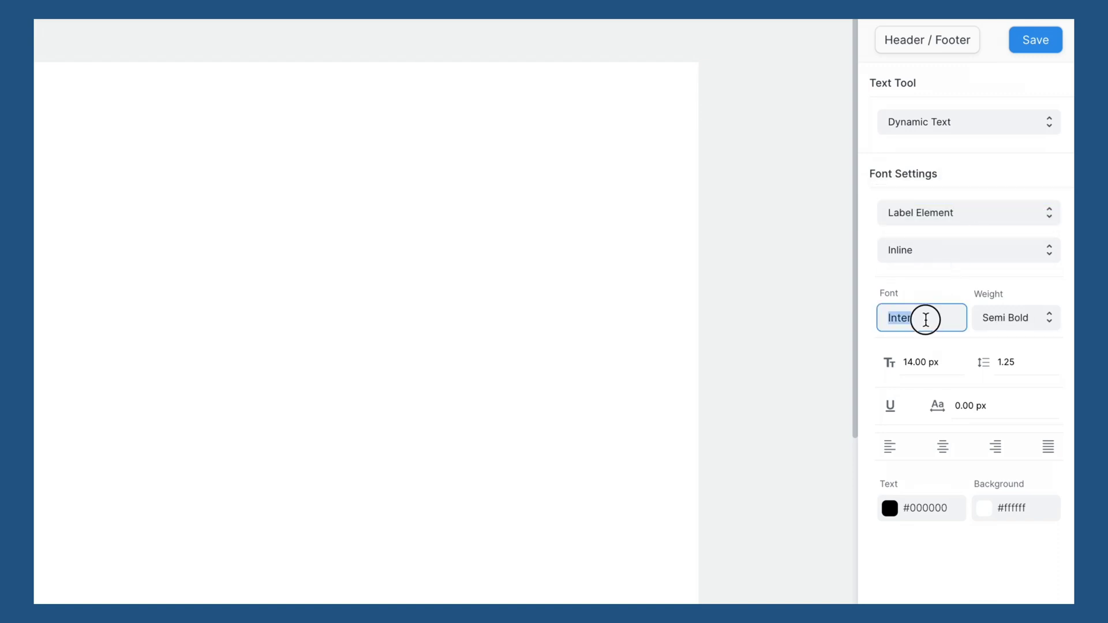
type("bio")
left_click(939, 351)
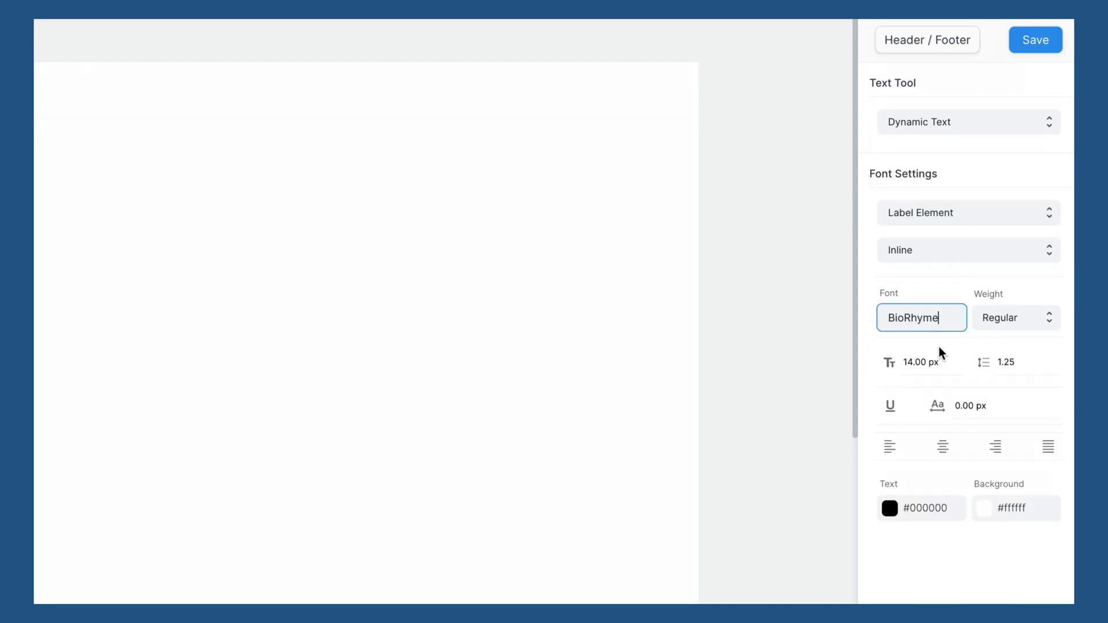
left_click(1001, 321)
left_click(1002, 334)
Switch the text tool to Static Text and set its font to BioRhyme
left_click(958, 132)
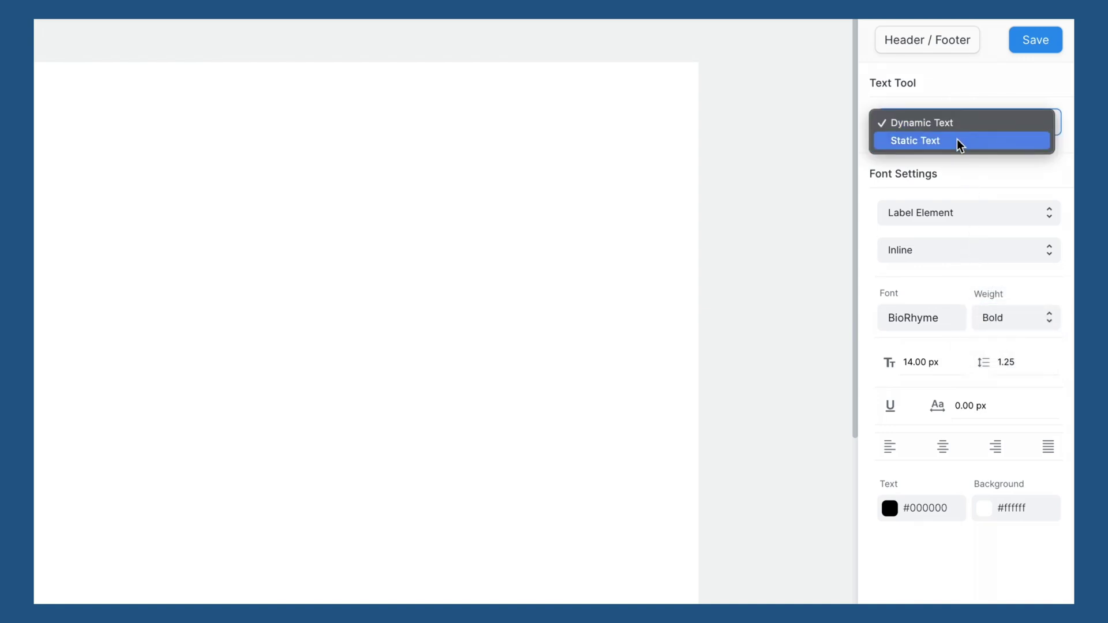
left_click(957, 139)
left_click(925, 280)
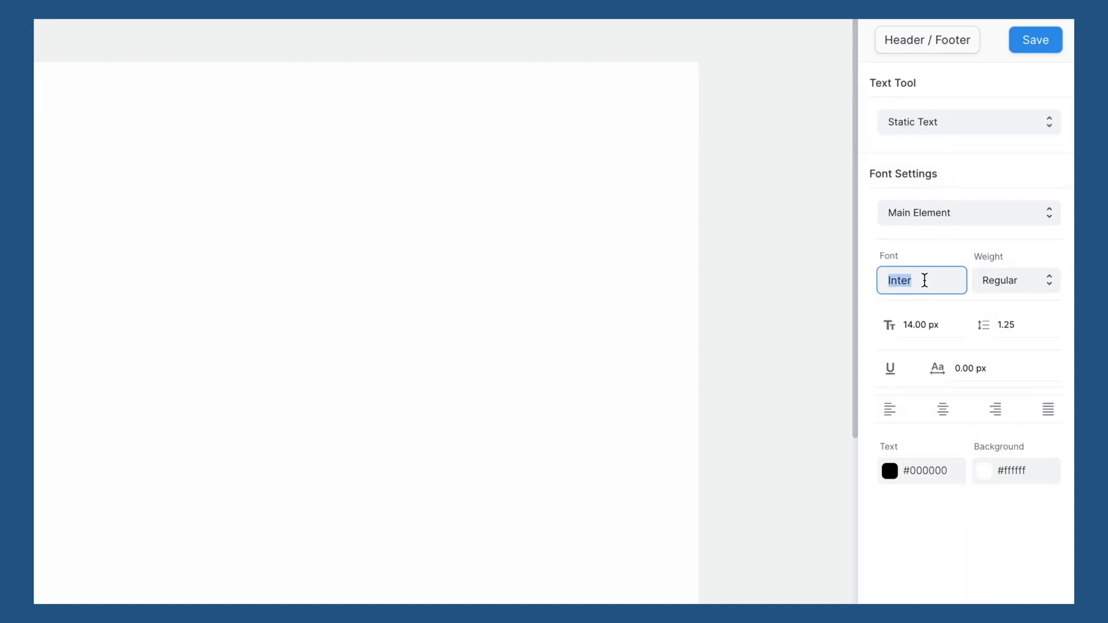
type("bio")
left_click(904, 317)
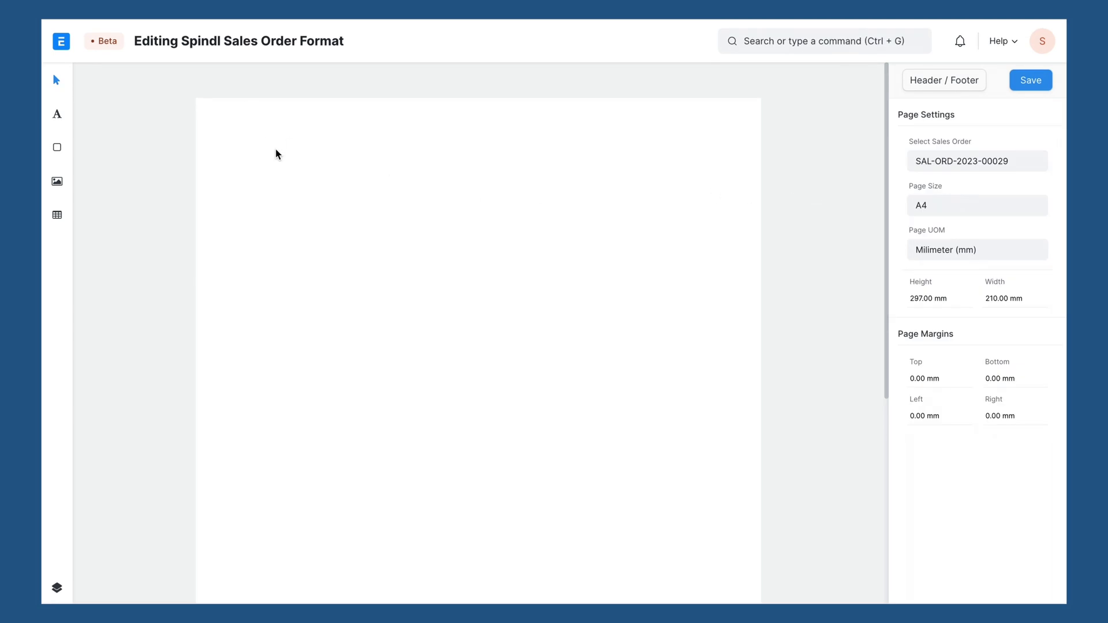
Place a dynamic text element near the page's top-left corner
key("t")
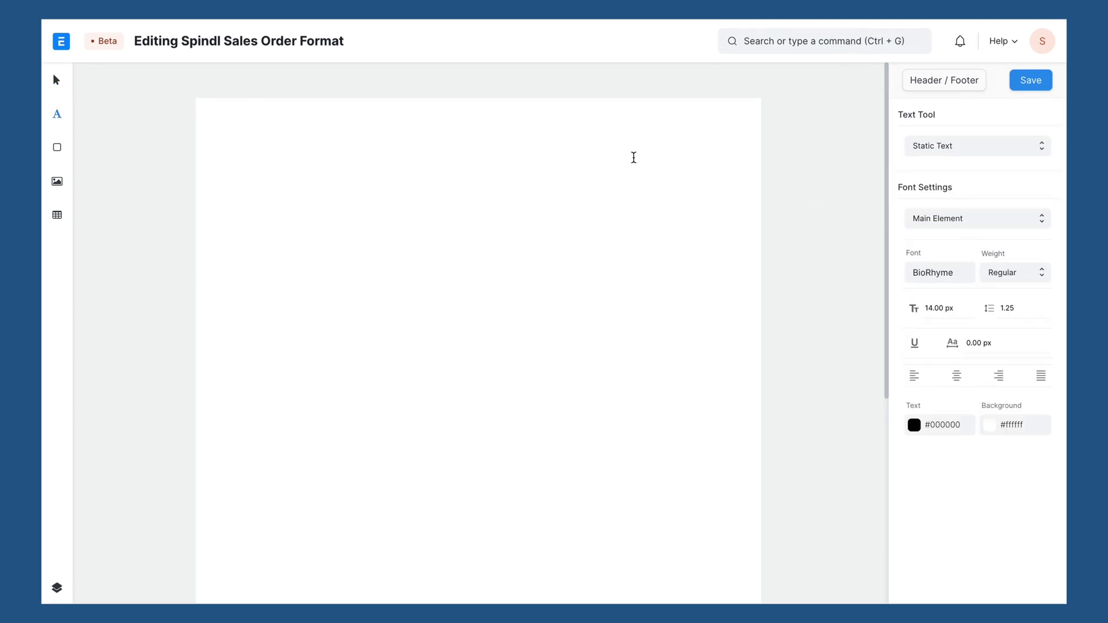
left_click(907, 148)
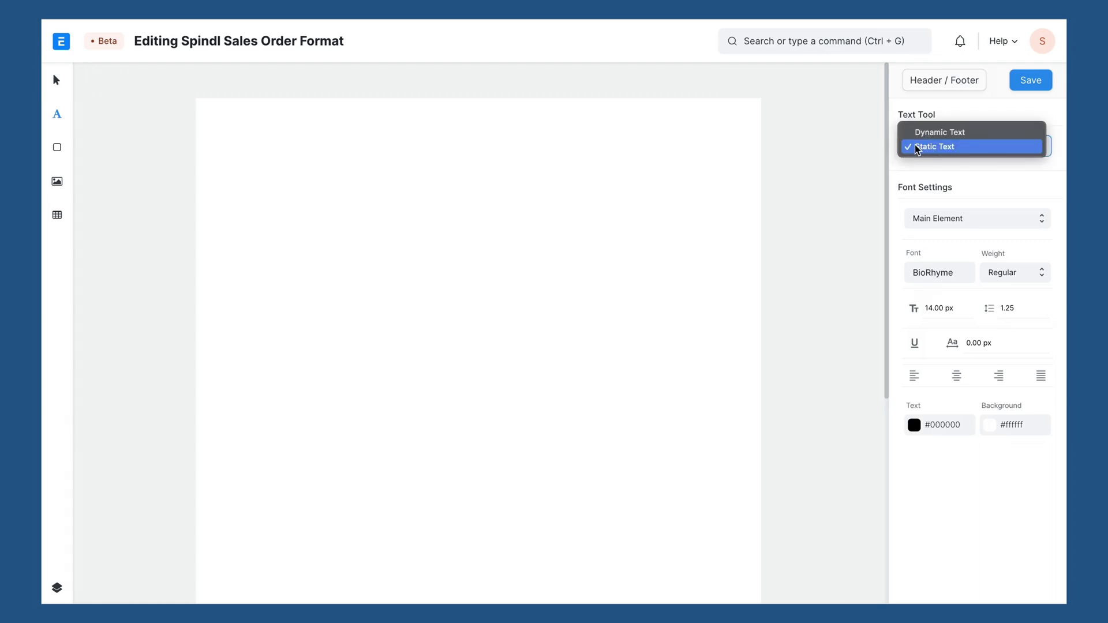
left_click(930, 134)
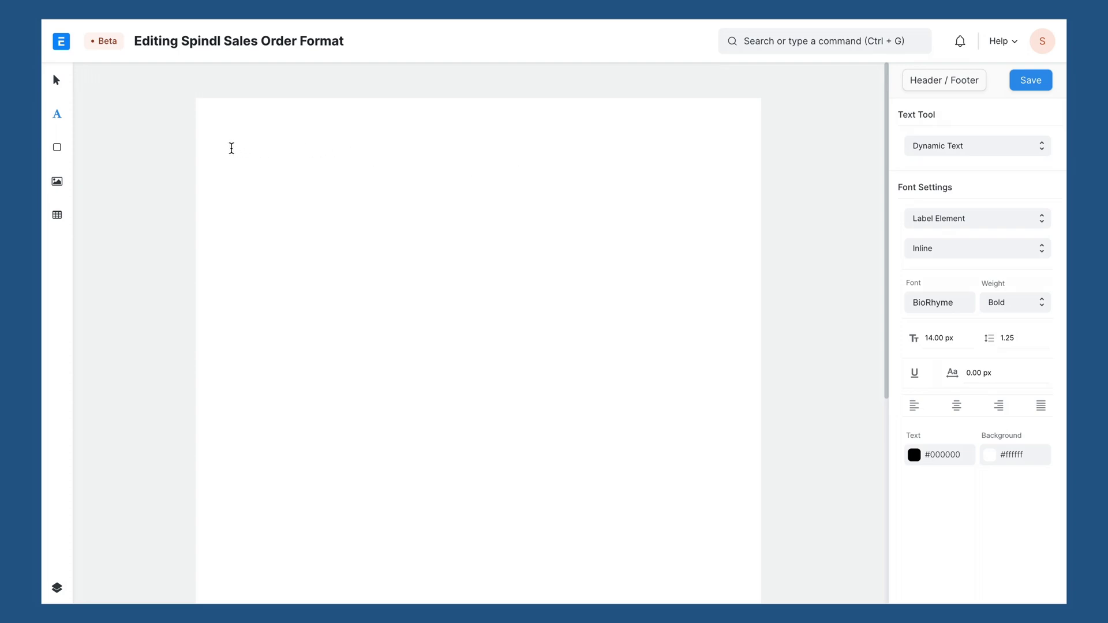
left_click(231, 148)
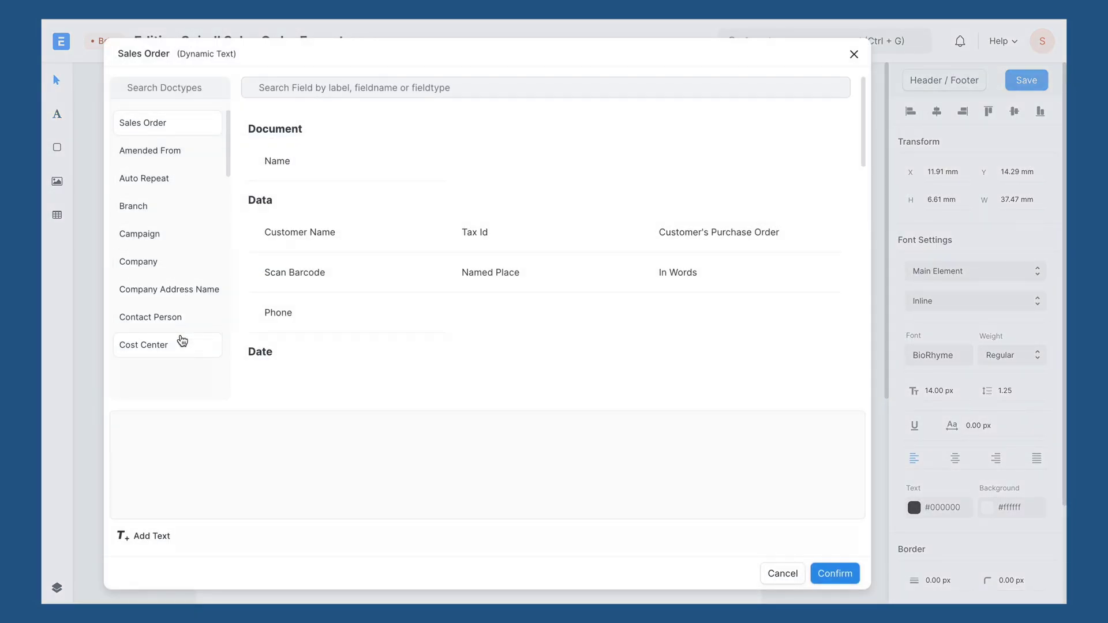
Insert the sales order's Name and Date fields into the text and confirm
scroll(182, 338, "down", 3)
scroll(182, 341, "up", 3)
left_click(307, 161)
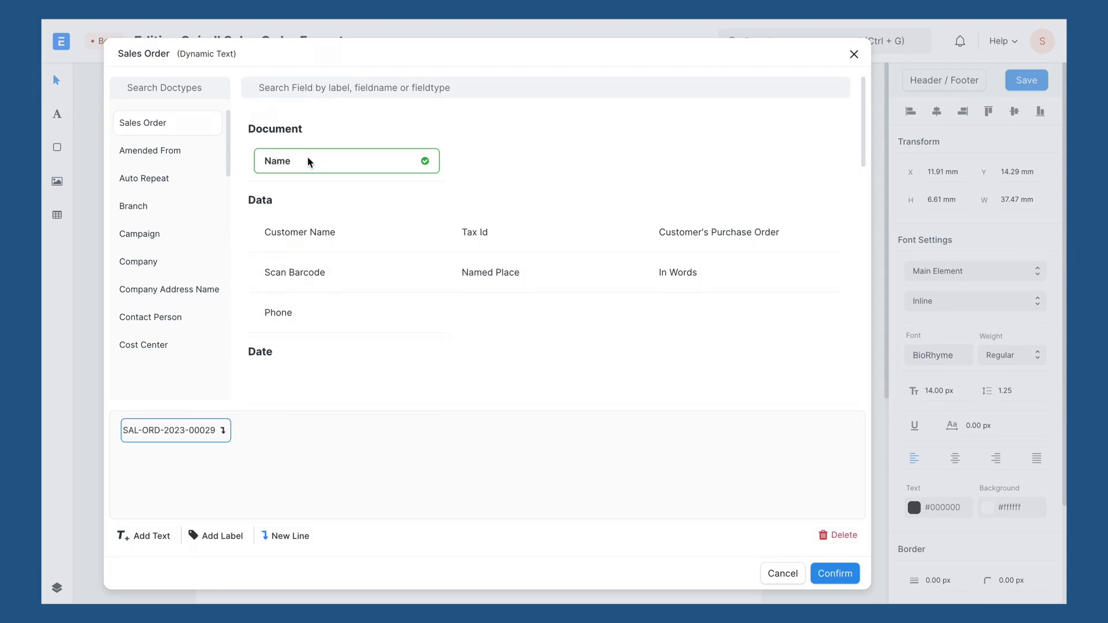
left_click(323, 89)
type("date")
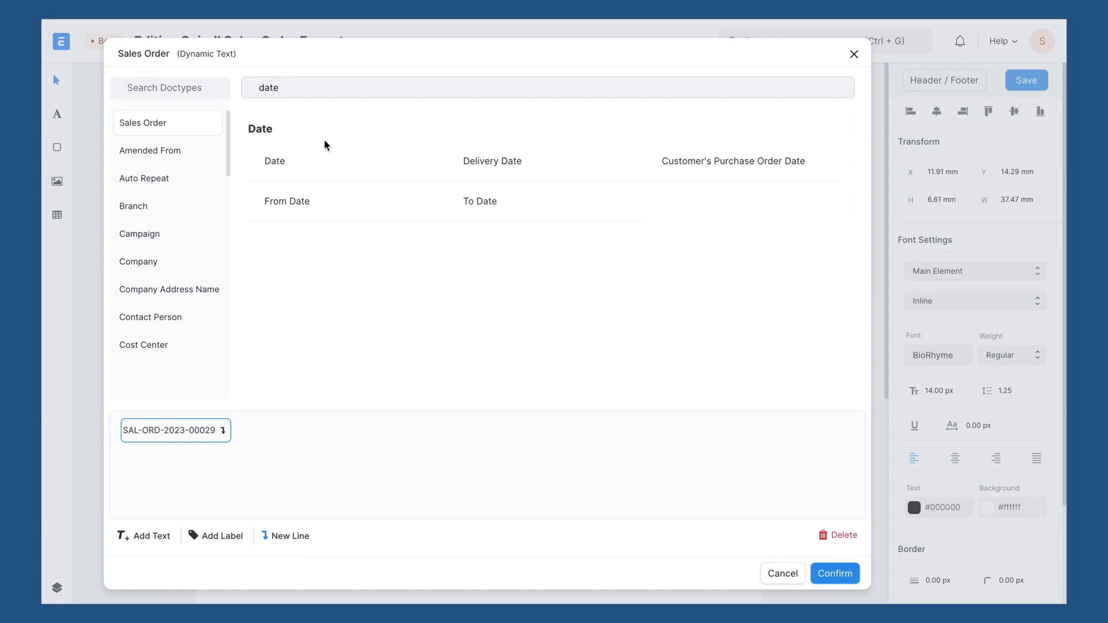
left_click(322, 162)
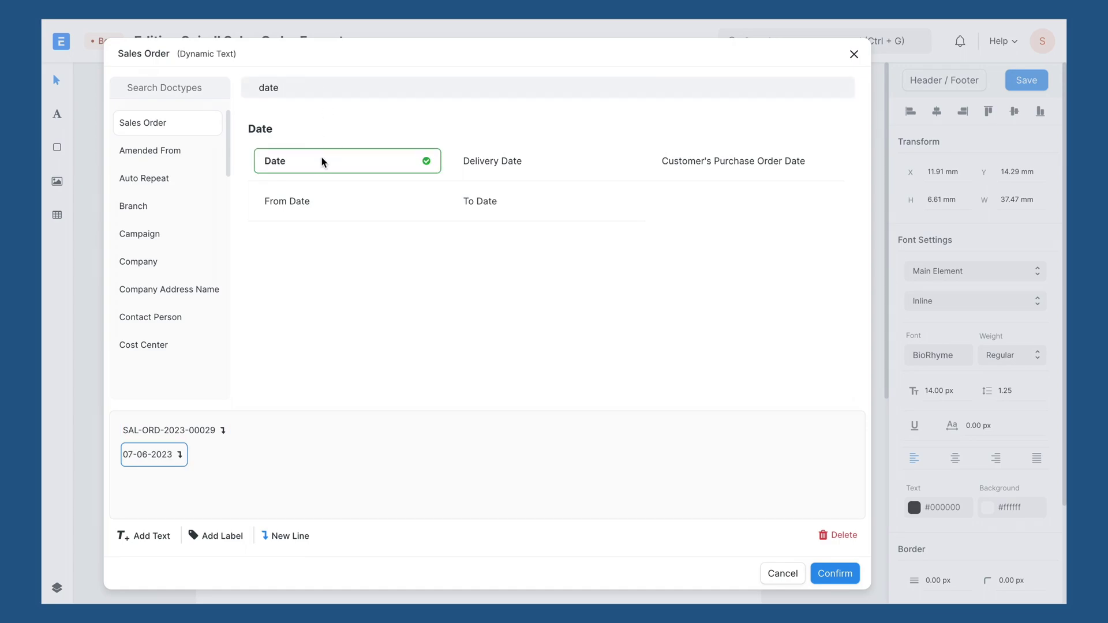
left_click(849, 580)
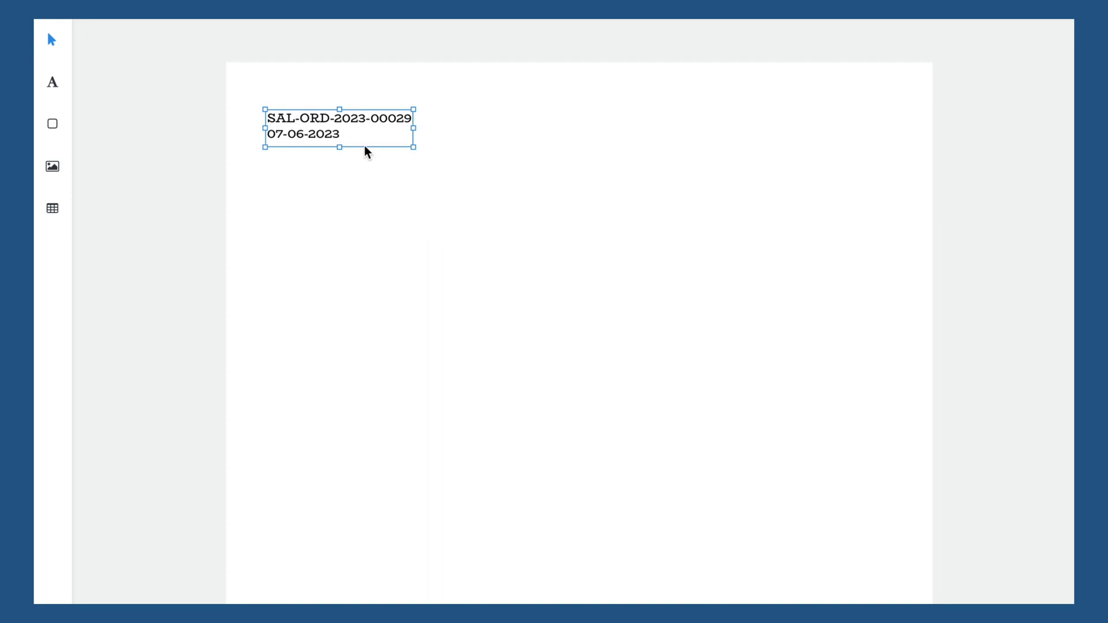
Nudge the name-and-date block up-left and set its font size to 15 px
left_click_drag(356, 139, 347, 129)
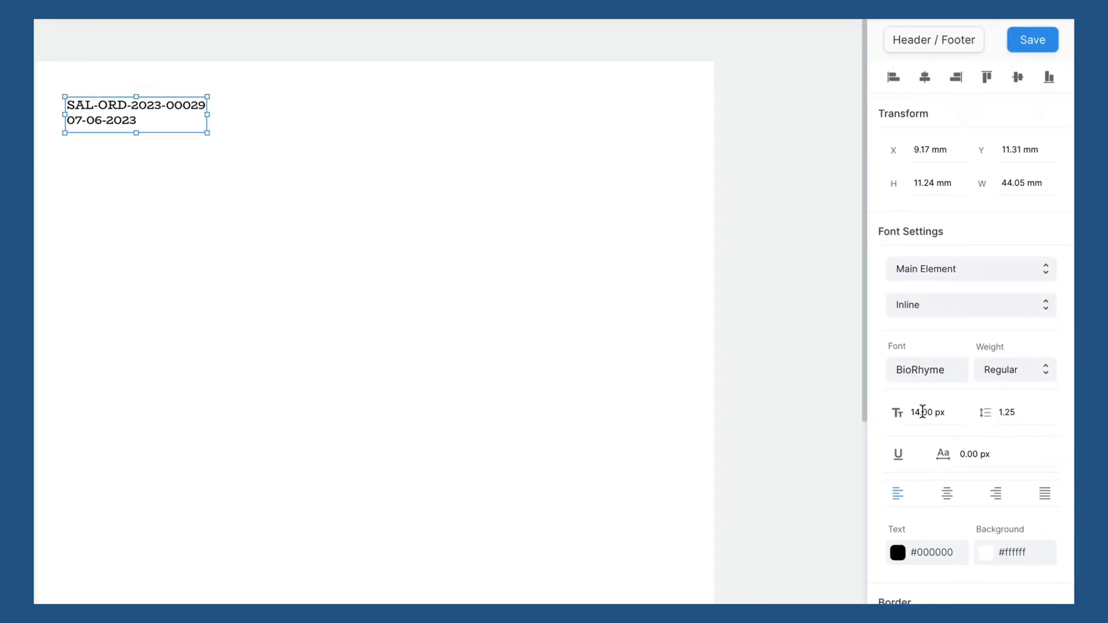
left_click(923, 412)
key("Up")
key("Up")
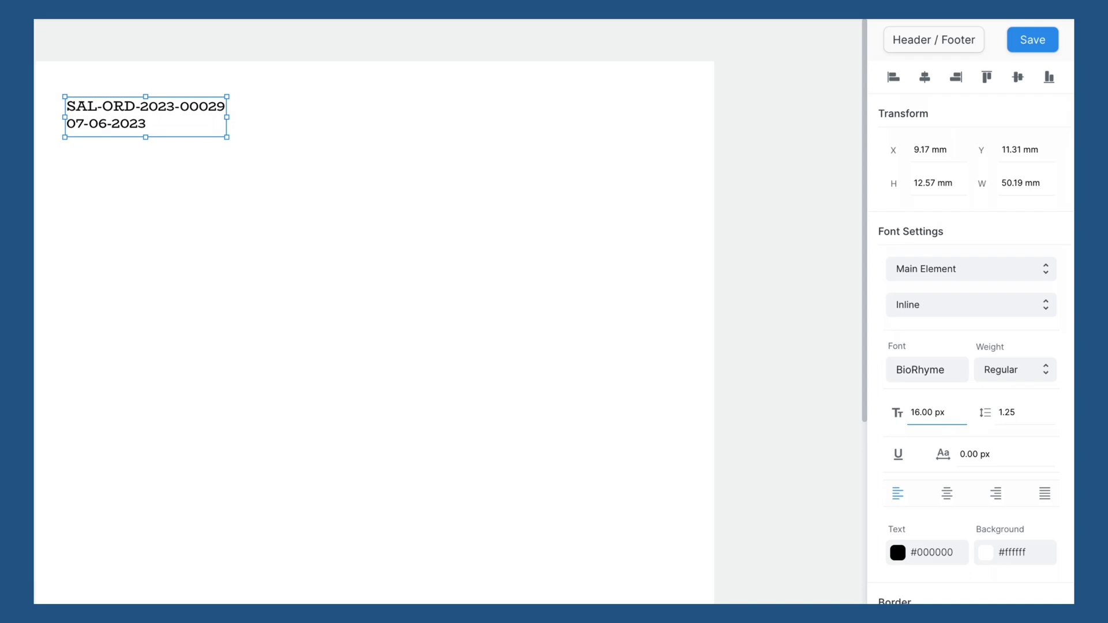
key("Down")
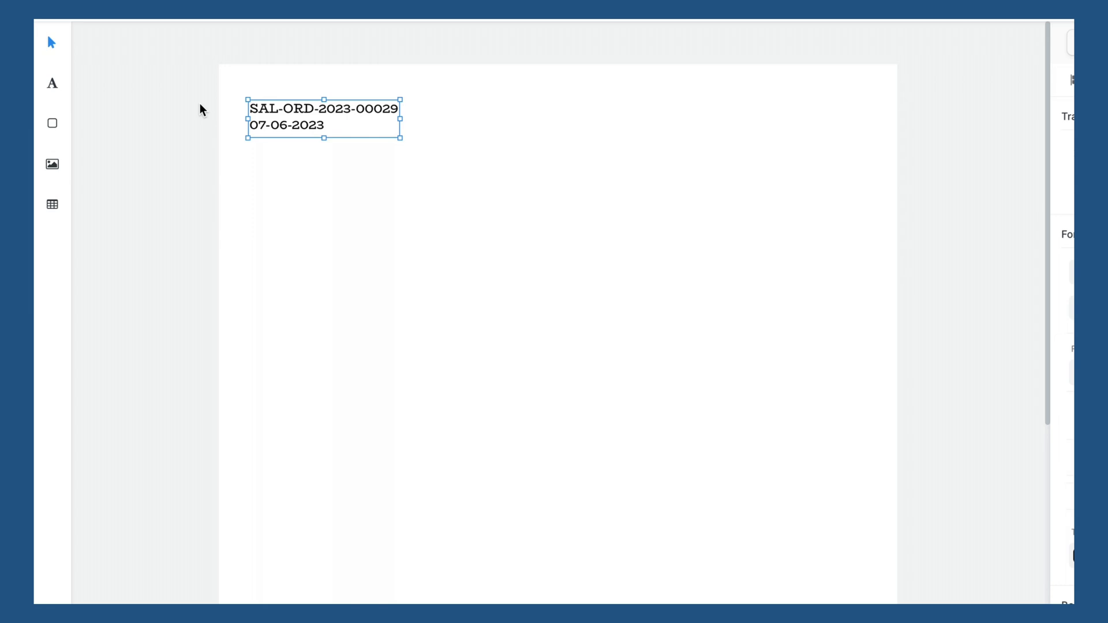
Set the name-and-date block to 17 px text with 2.25 line height
left_click(54, 85)
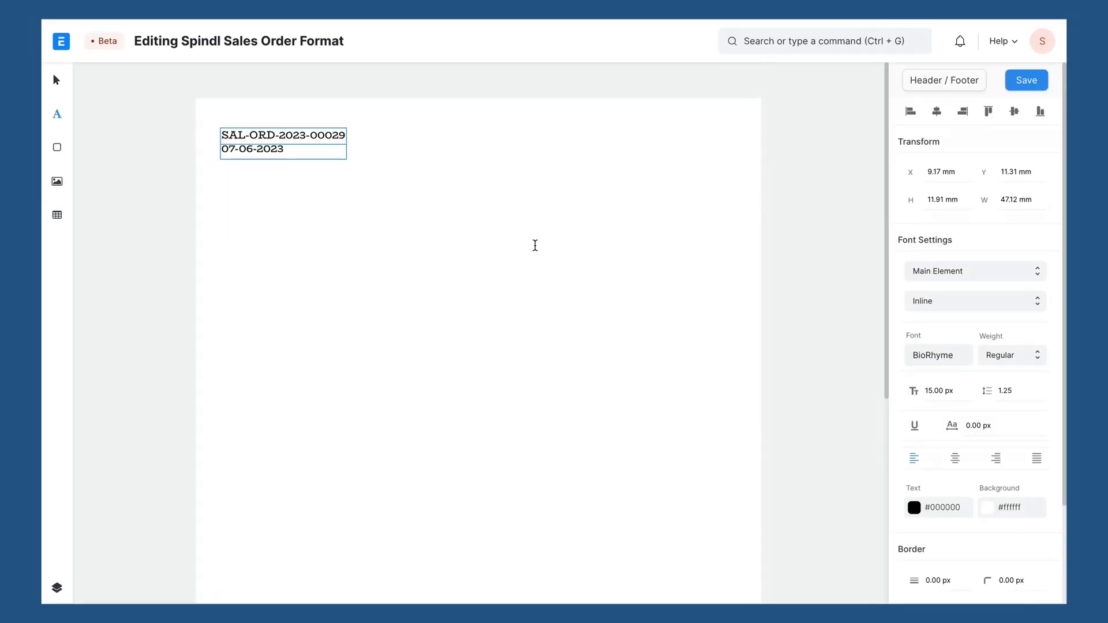
left_click(931, 387)
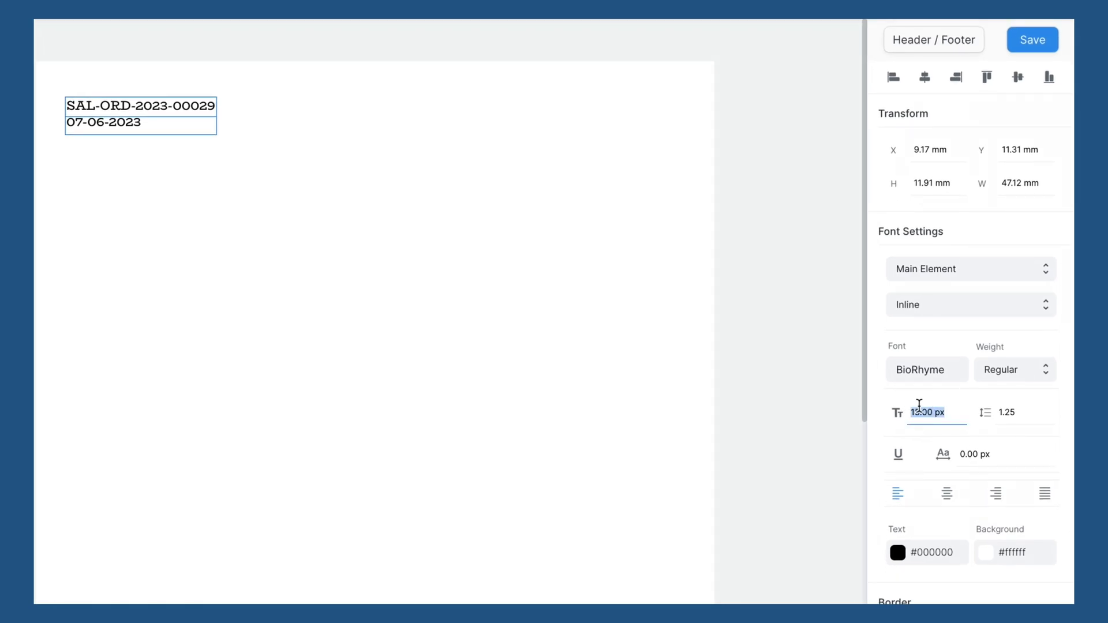
key("Up")
key("Up")
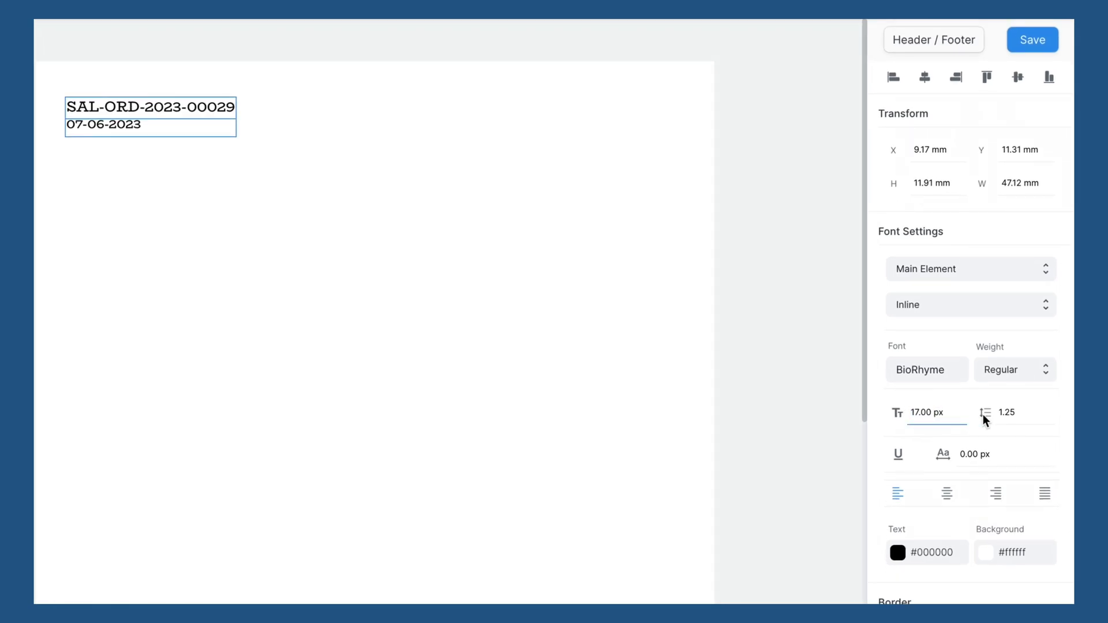
left_click(1032, 415)
key("Up")
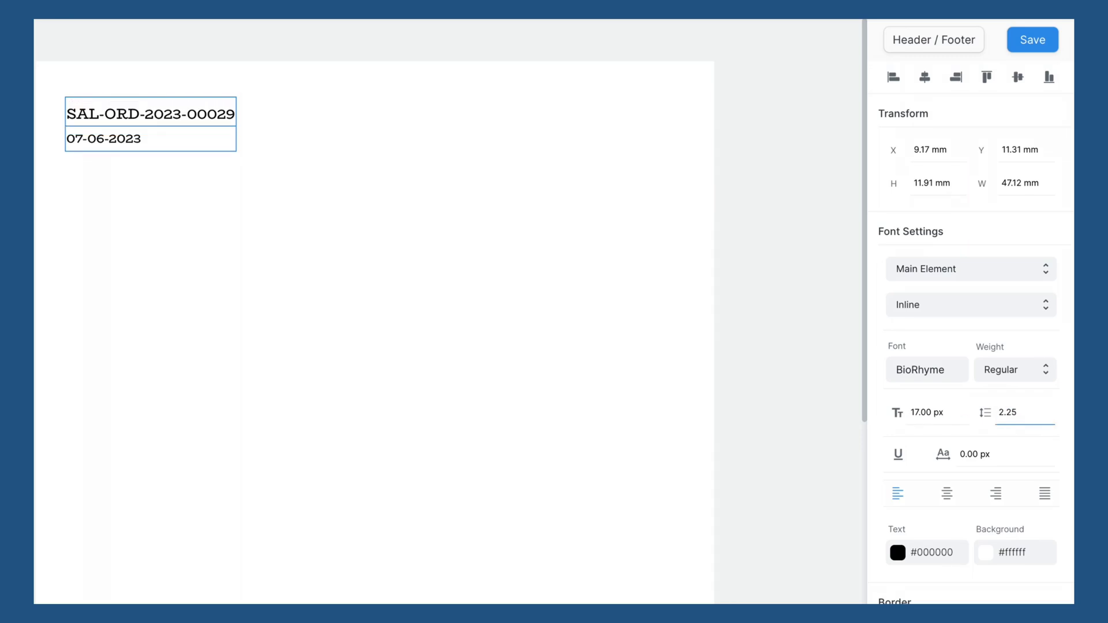
Add static text reading 'Sales Order' centred below the order date
left_click(297, 206)
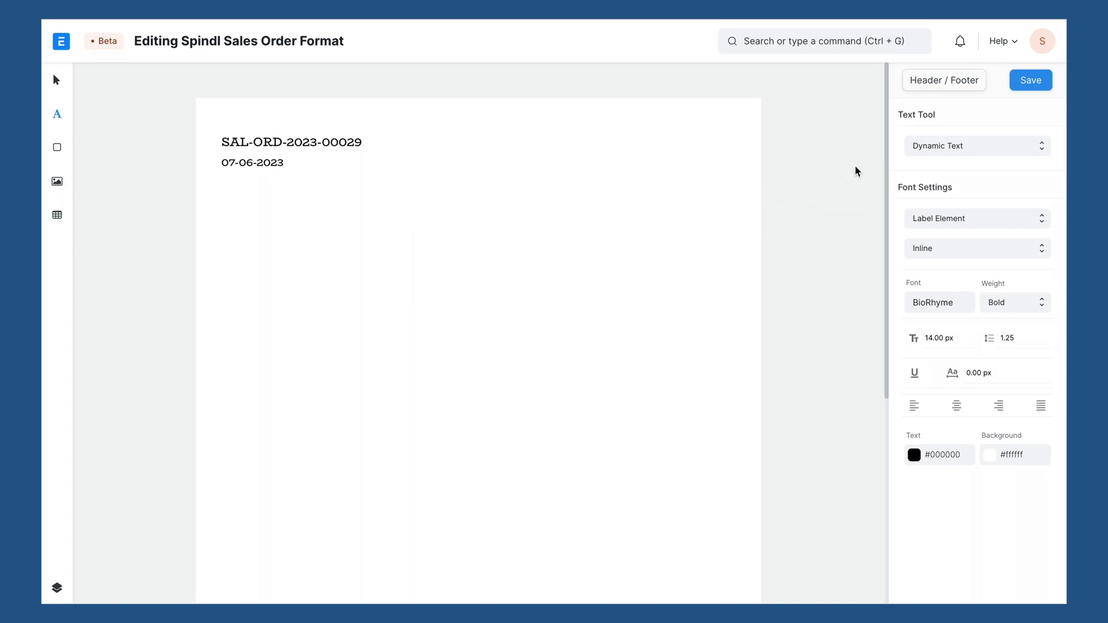
left_click(913, 148)
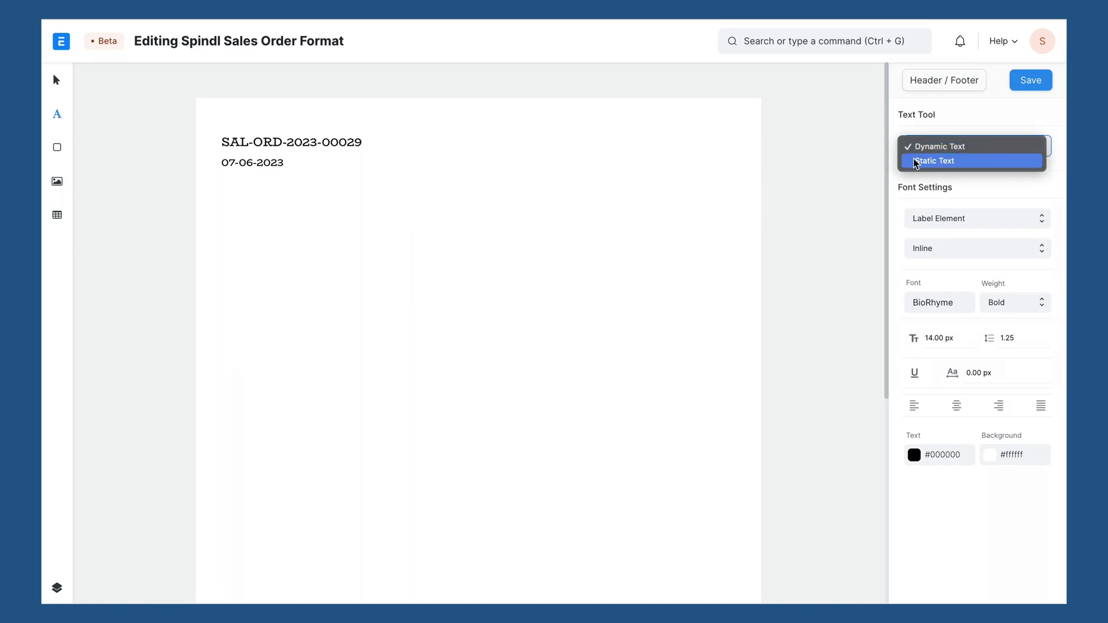
left_click(917, 160)
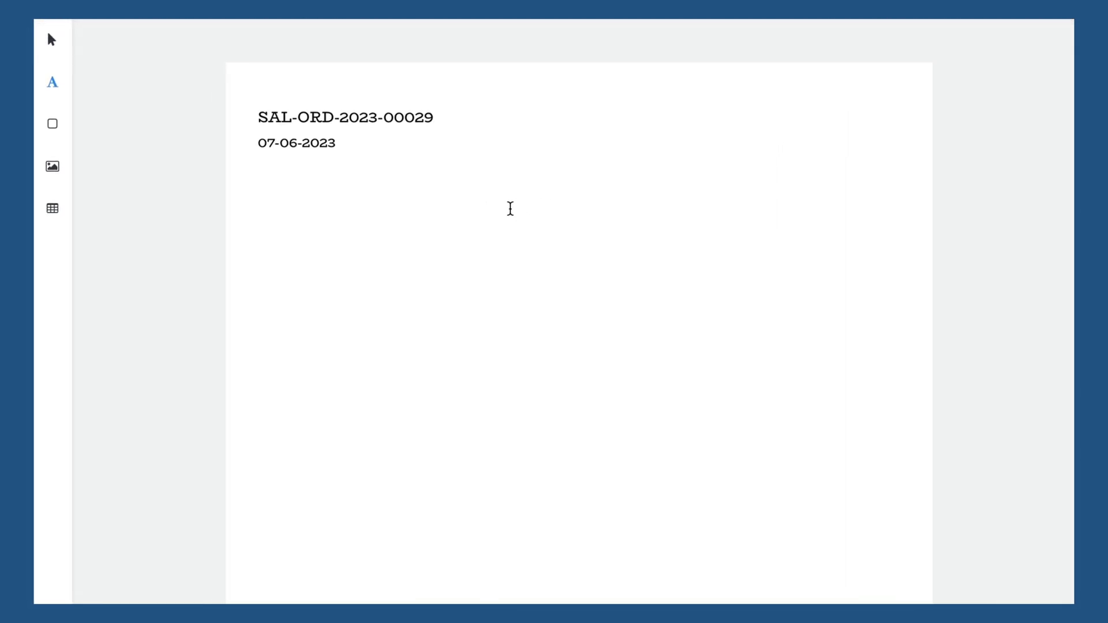
type("Sales Order")
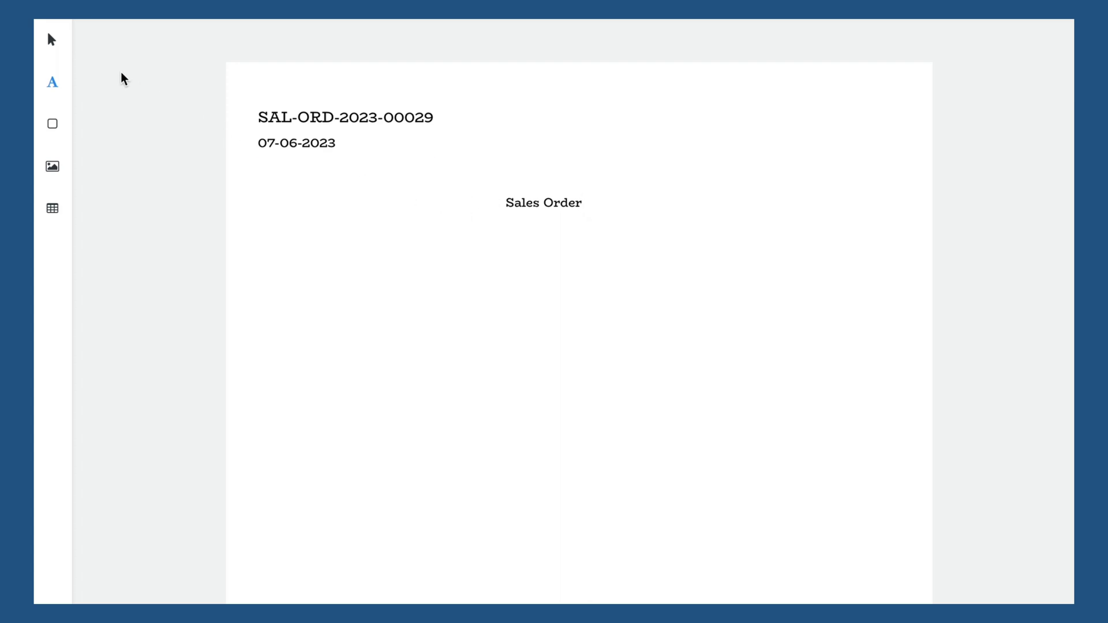
Give the Sales Order title white text on a dark background
left_click(52, 39)
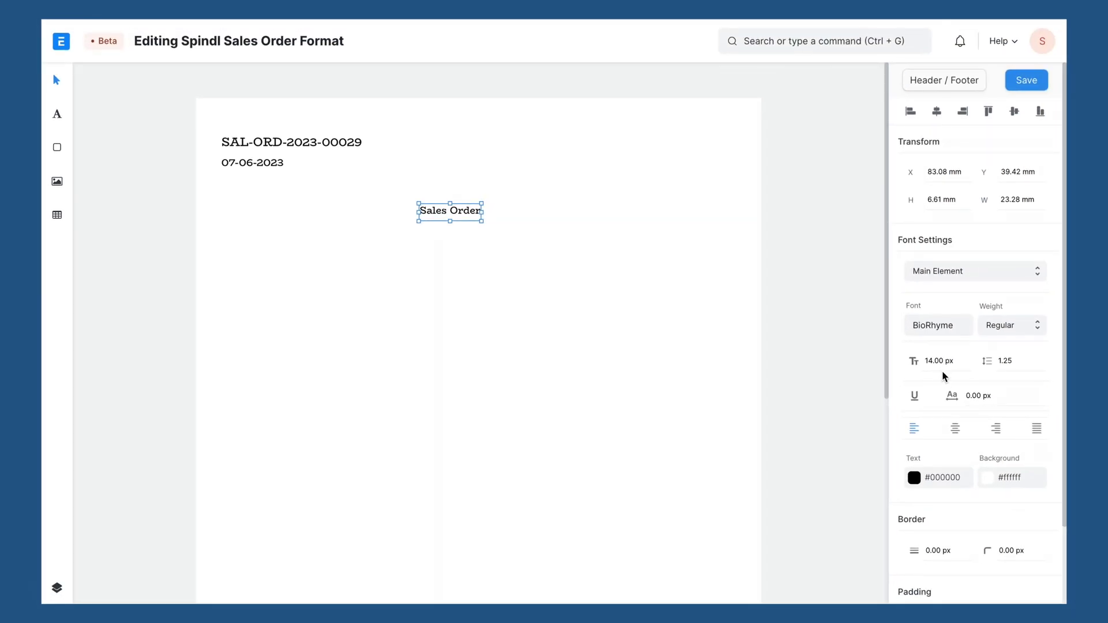
scroll(944, 378, "down", 2)
left_click(913, 391)
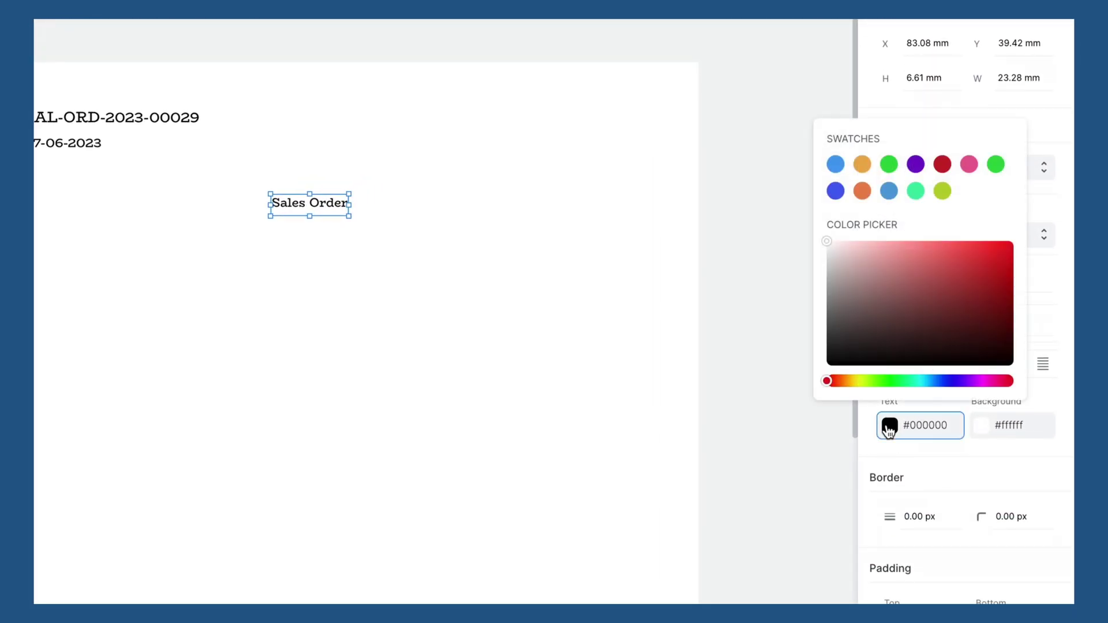
left_click_drag(848, 275, 826, 241)
left_click(982, 425)
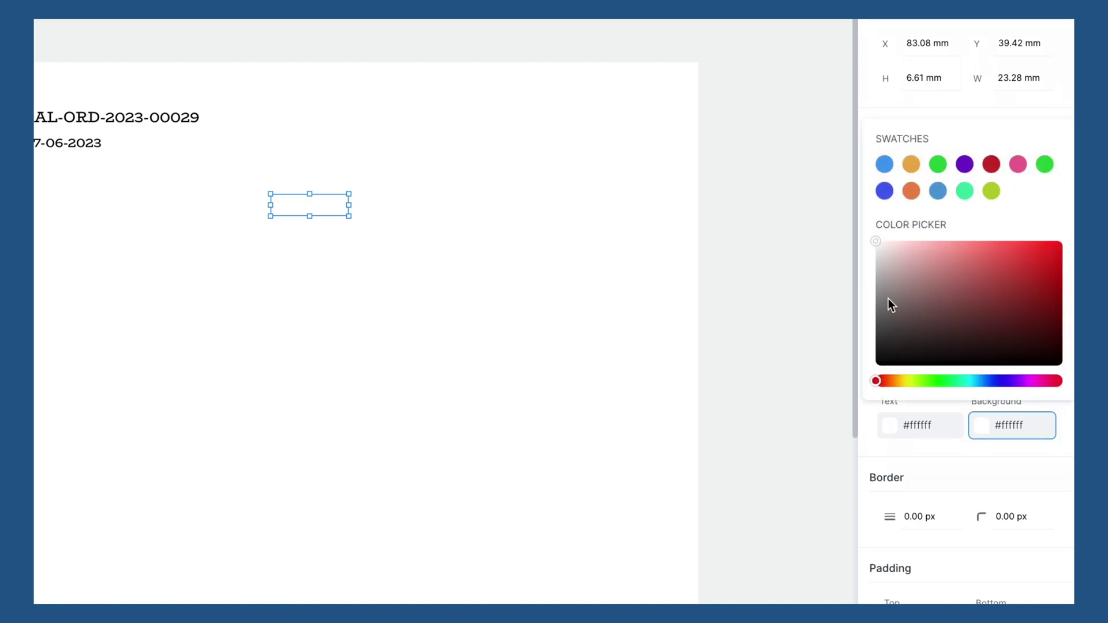
left_click_drag(888, 299, 899, 326)
left_click(936, 447)
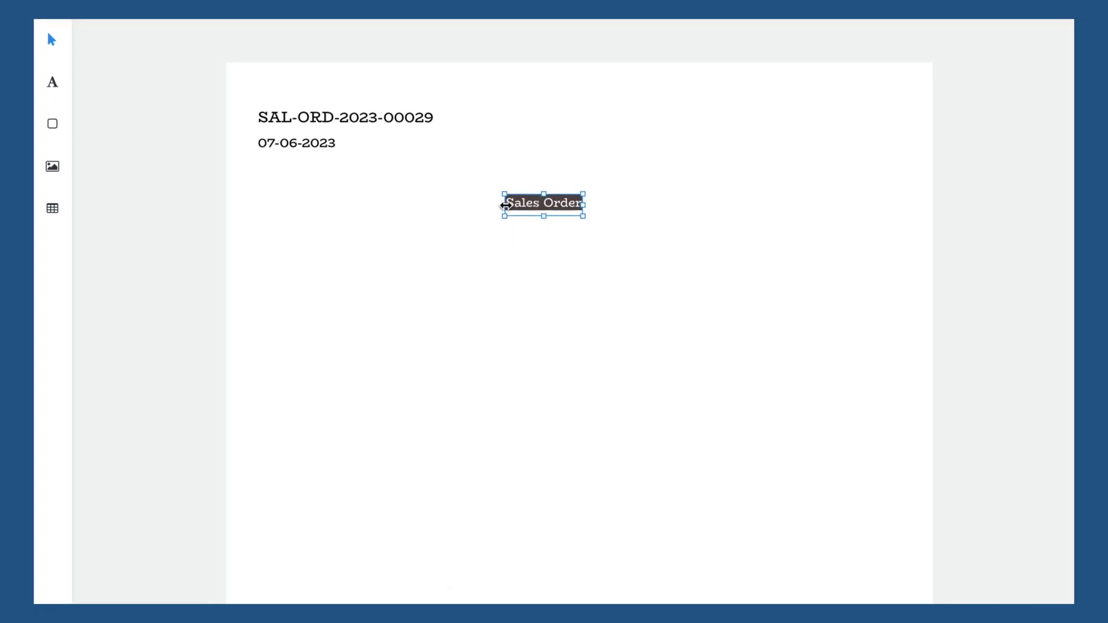
Stretch the title bar across the full page width and centre its text
left_click_drag(505, 205, 222, 208)
left_click_drag(583, 207, 933, 208)
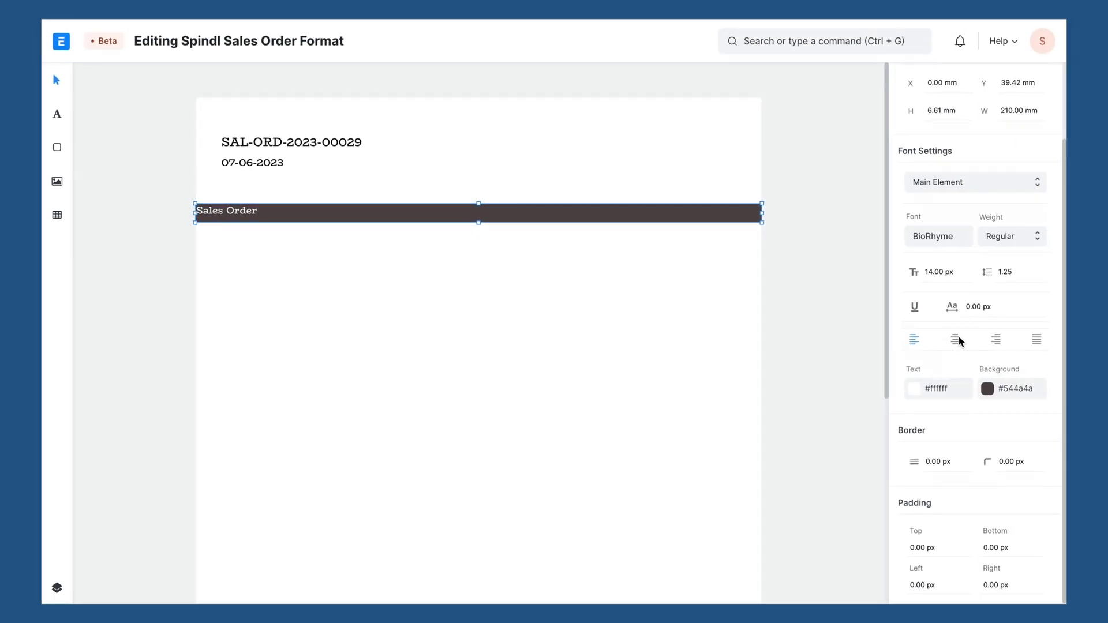
left_click(958, 340)
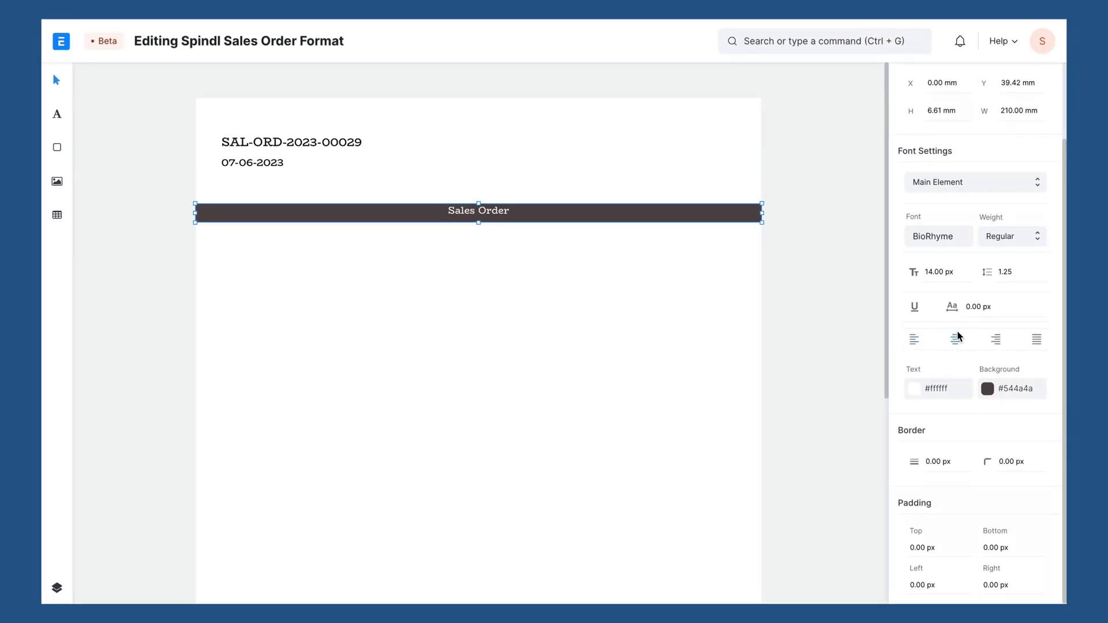
Set the title text to 17 px with Extra Bold weight
left_click(955, 272)
key("Up")
key("Up")
key("Up")
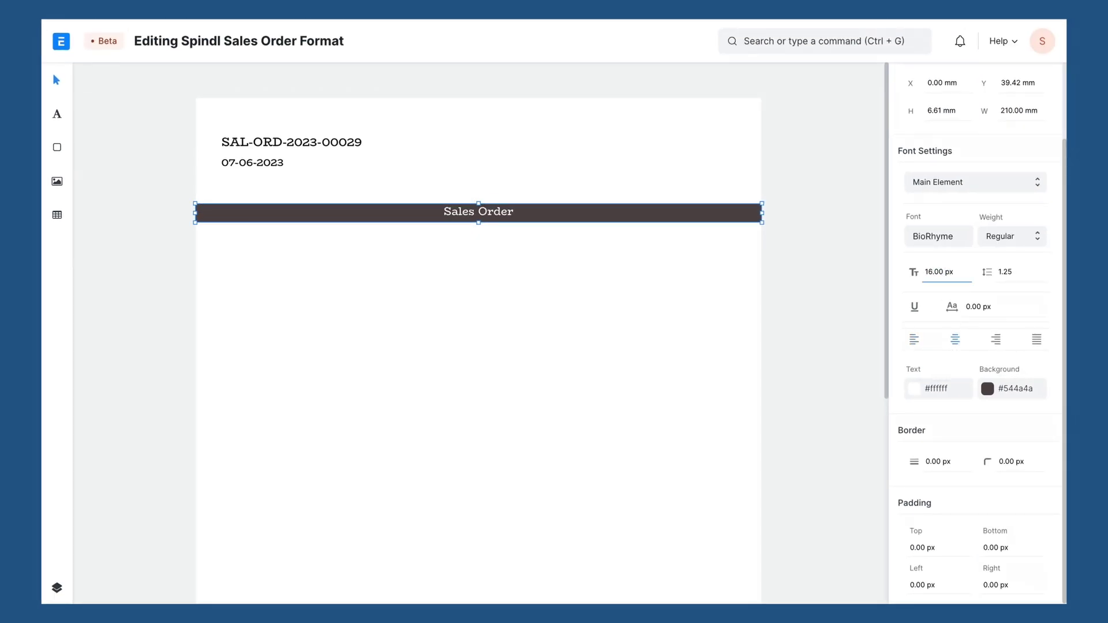
left_click(1007, 236)
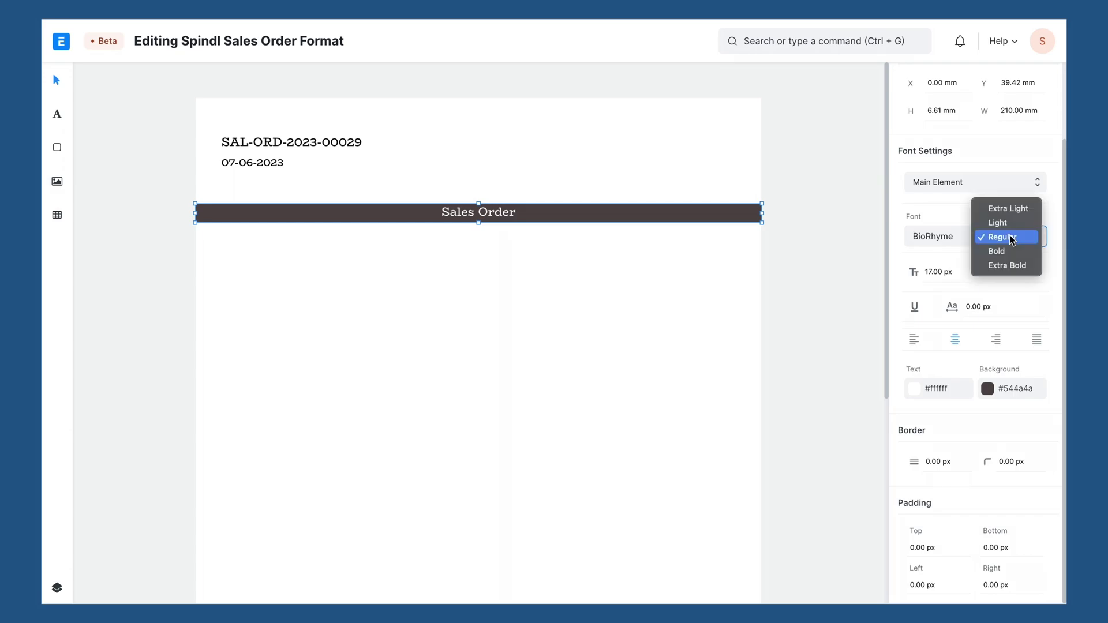
left_click(1014, 264)
Raise the title bar's top padding to 4 px
left_click(923, 548)
key("Up")
key("Up")
key("Up")
key("Up")
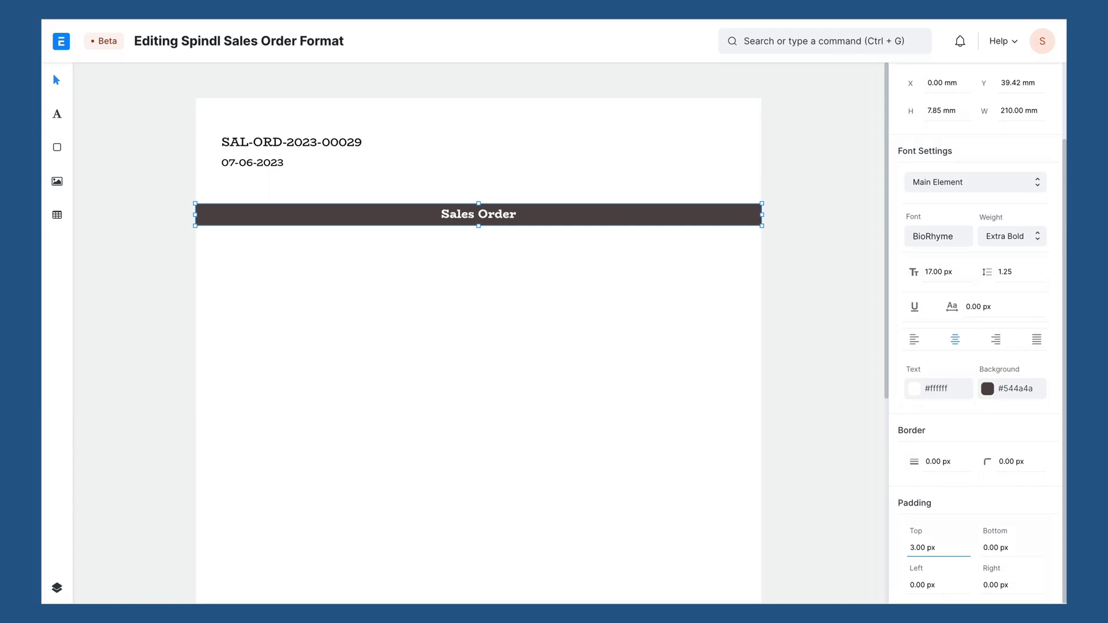
left_click(750, 435)
left_click(609, 218)
scroll(975, 462, "down", 2)
left_click(940, 544)
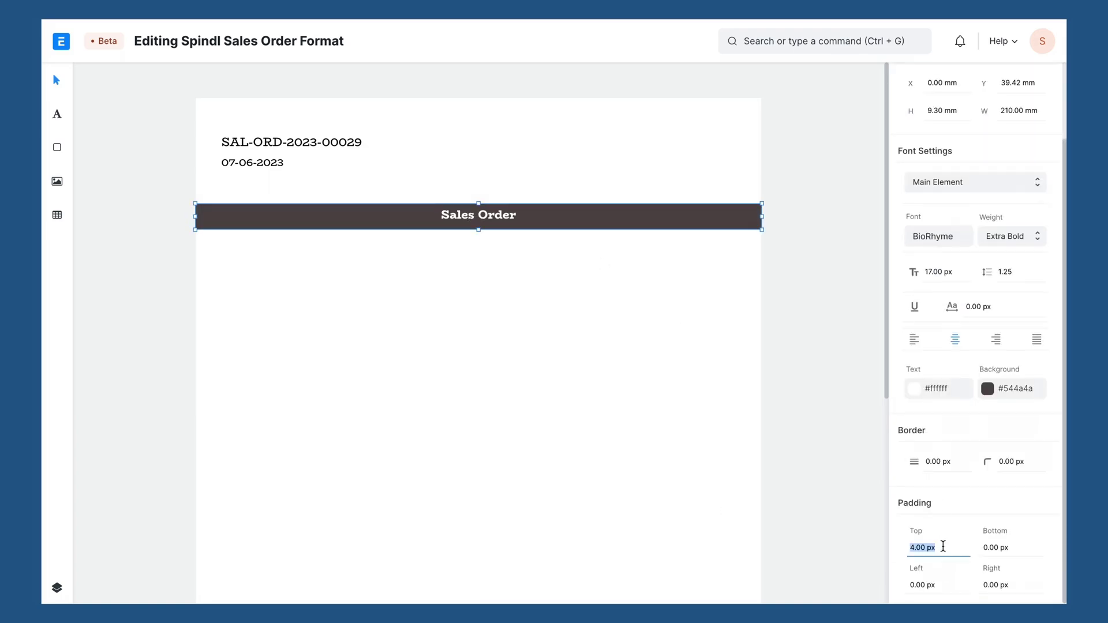
key("Up")
key("Up")
left_click(621, 440)
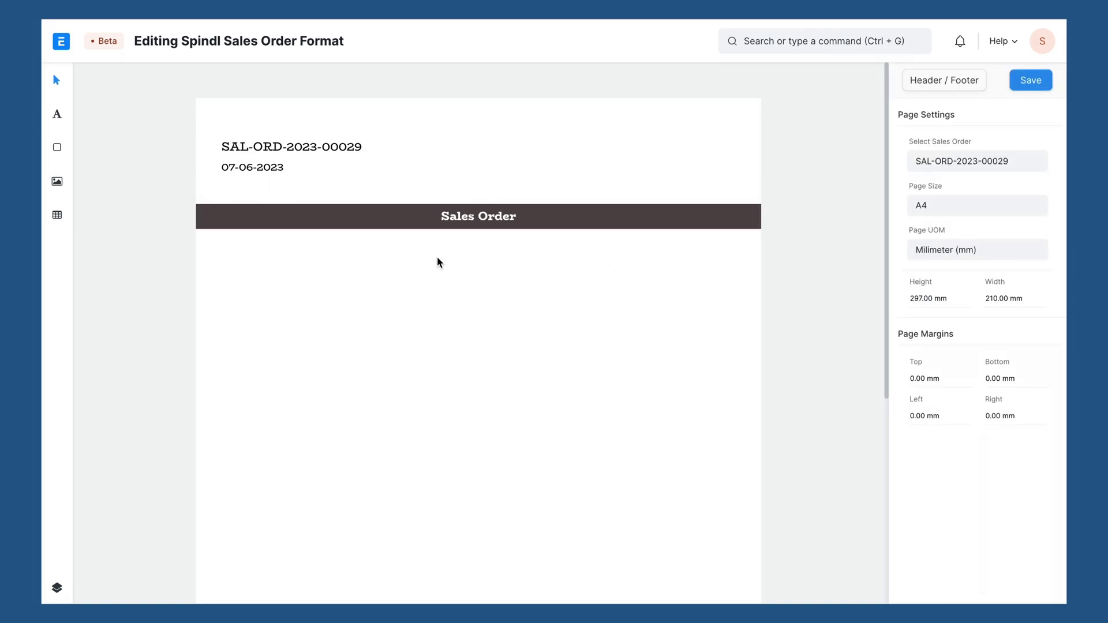
Draw an image box at the header's top-right and insert the t-shirt picture
left_click(57, 183)
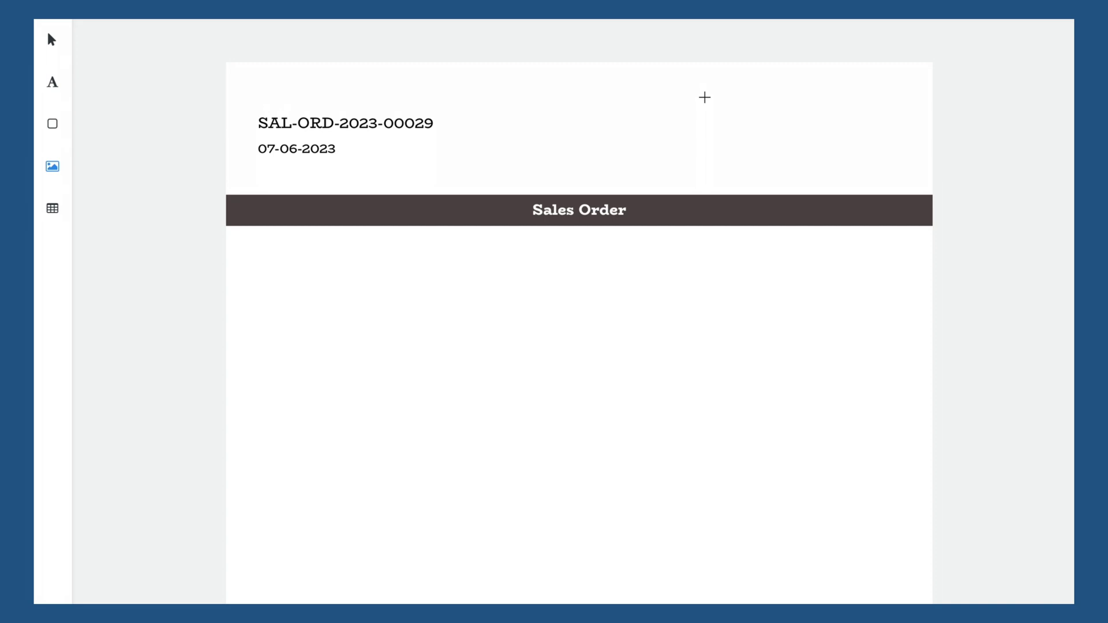
left_click_drag(746, 87, 898, 176)
double_click(895, 173)
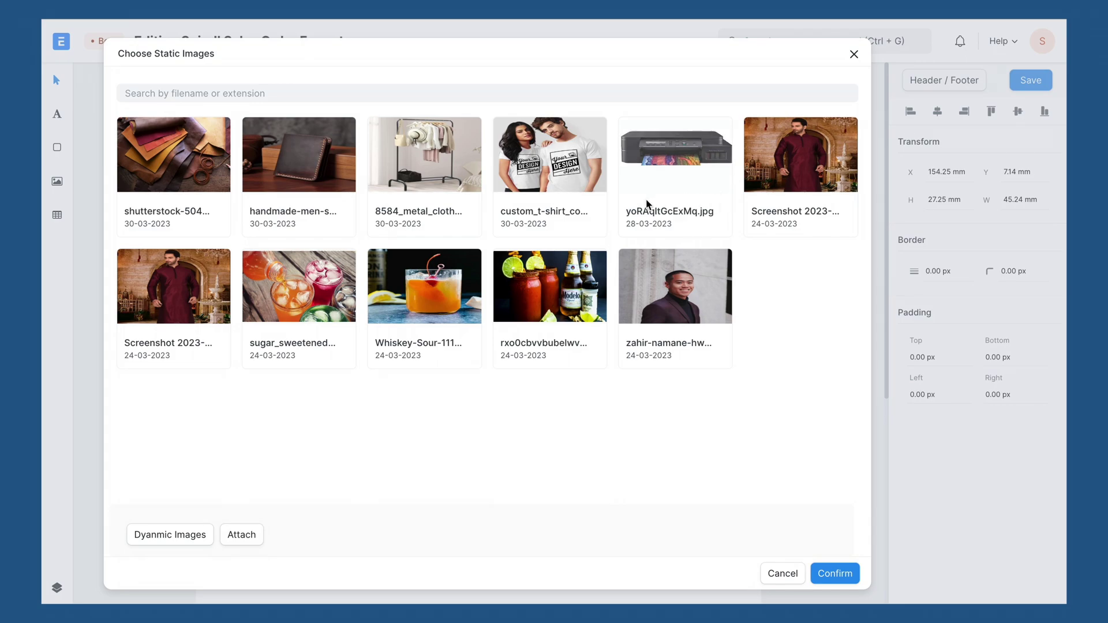
left_click(583, 212)
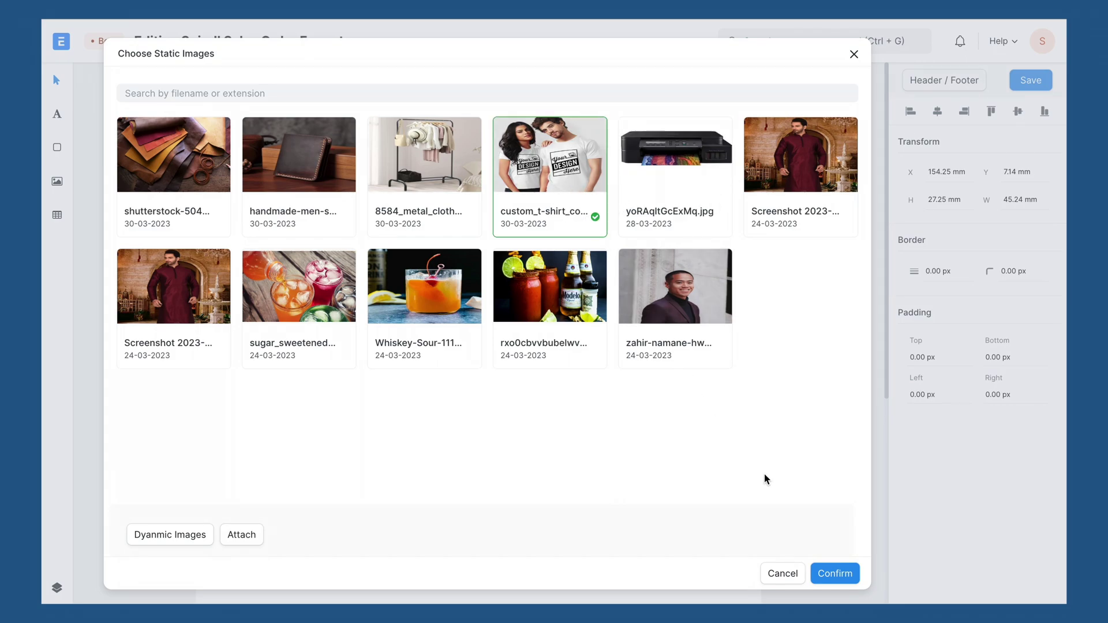
left_click(822, 573)
left_click_drag(672, 168, 675, 170)
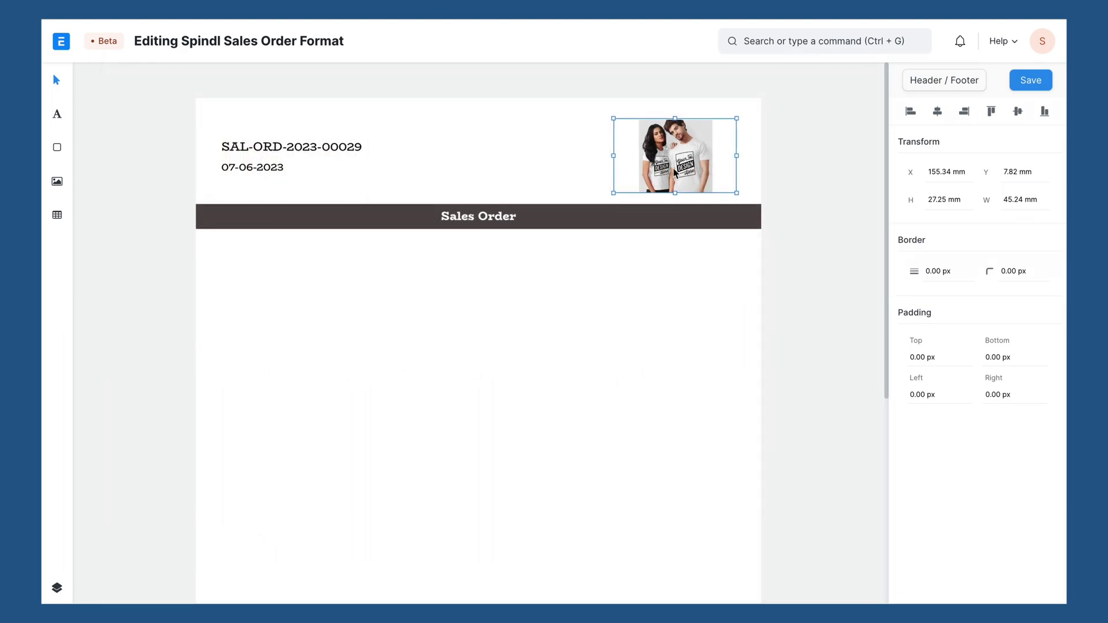
Upload Header Image.jpg from the computer and use it in the box
double_click(675, 169)
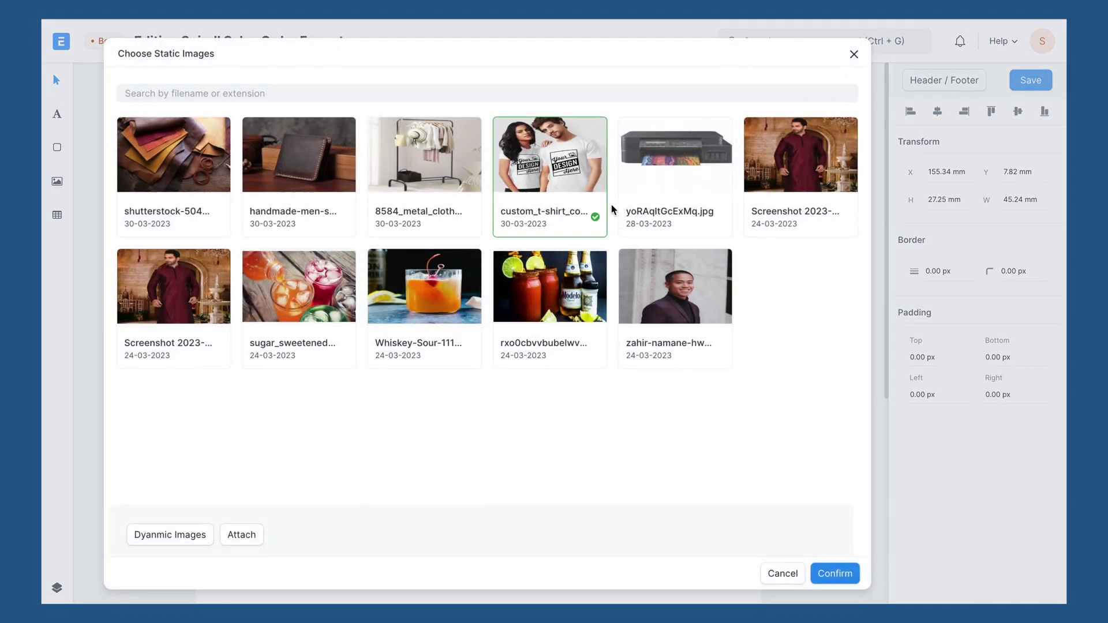
left_click(232, 541)
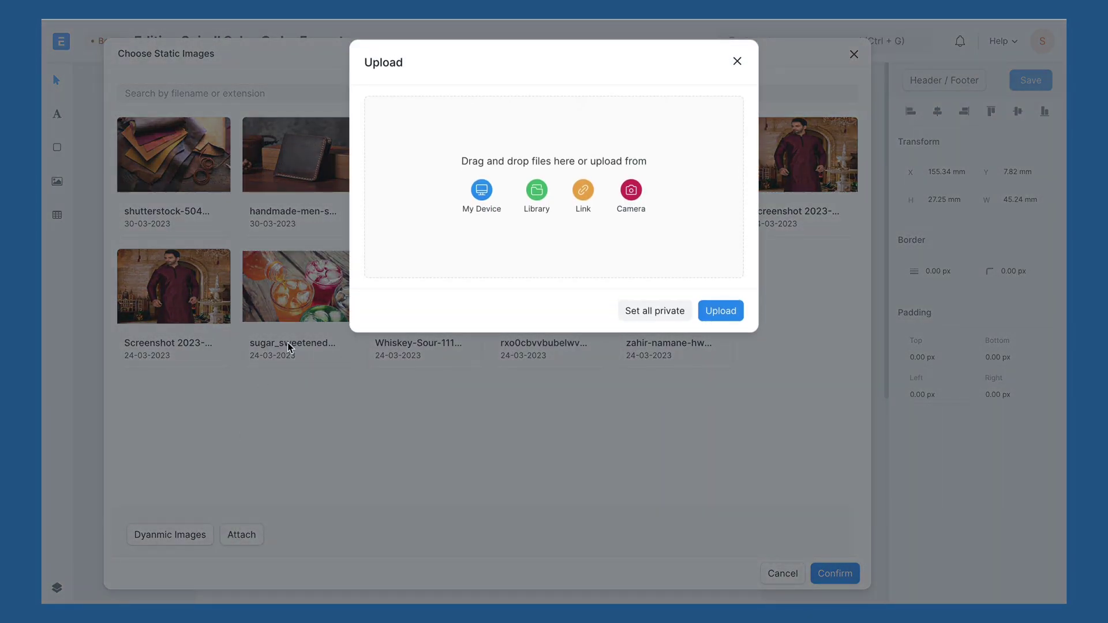
left_click(476, 199)
left_click(417, 200)
left_click(795, 436)
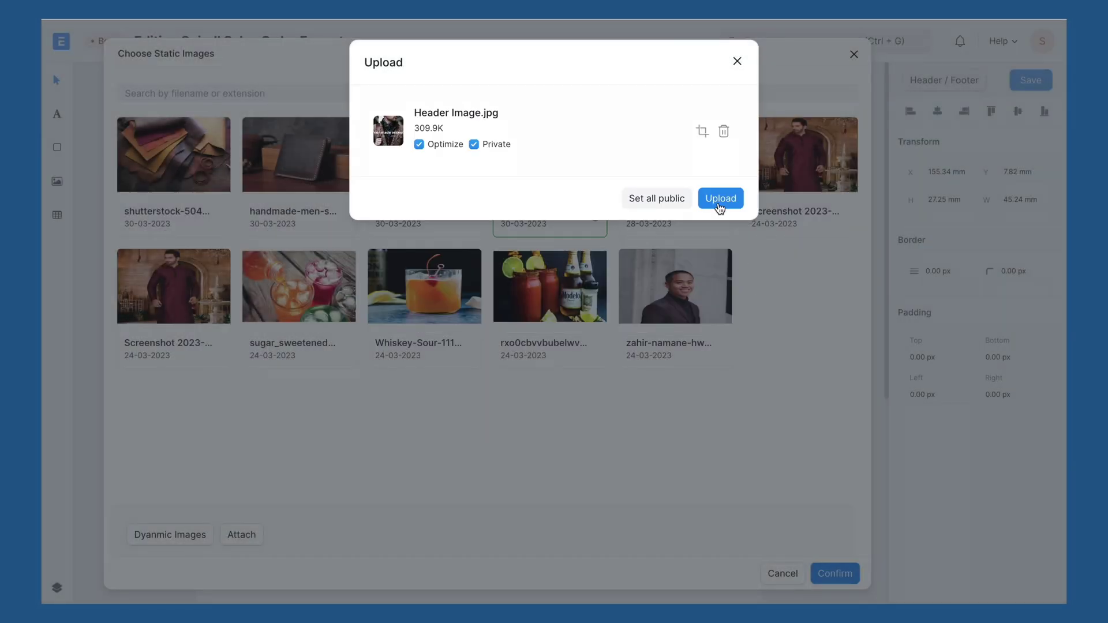
left_click(718, 200)
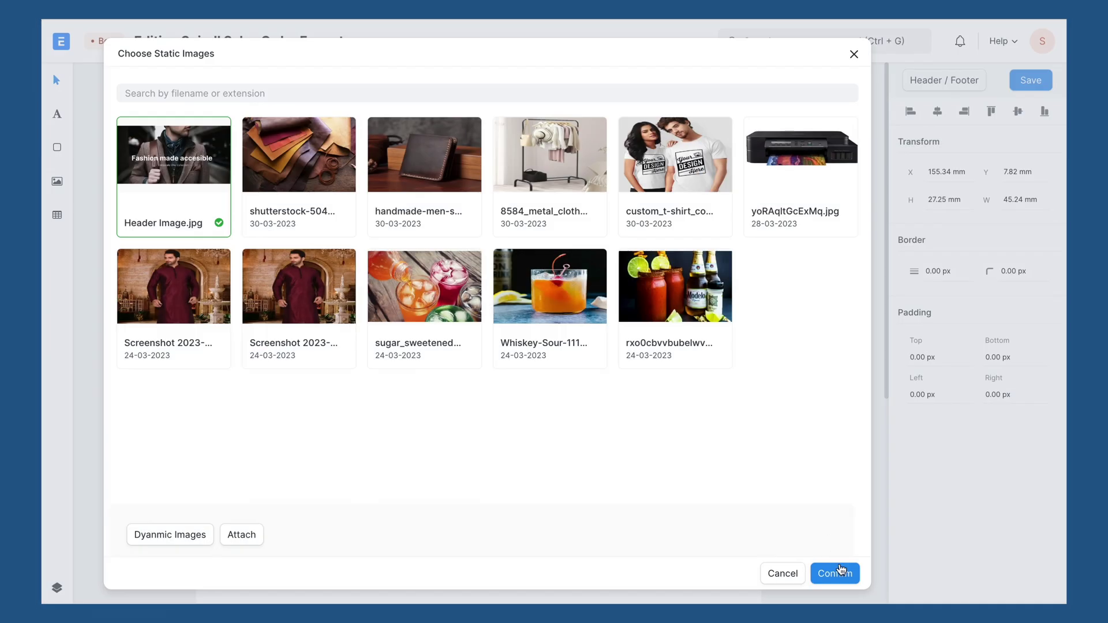
left_click(835, 573)
Widen the header image box to the left and reopen its picture choices
left_click_drag(613, 156, 589, 155)
left_click(592, 287)
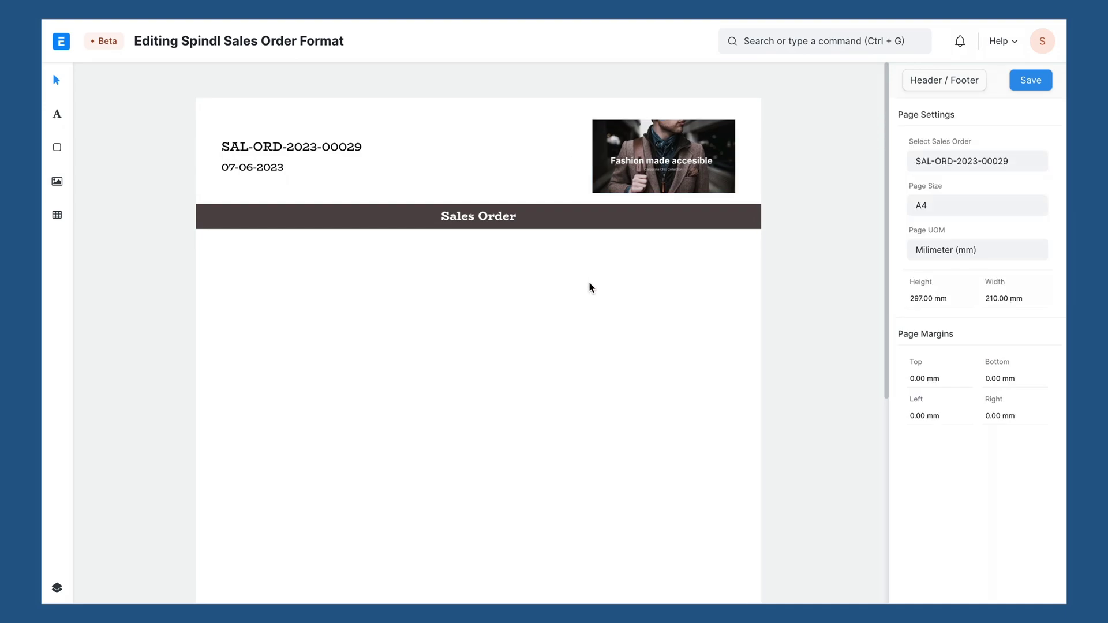
double_click(648, 149)
Swap the header picture for the letter_head dynamic Spindl logo and shorten its box slightly
left_click(192, 536)
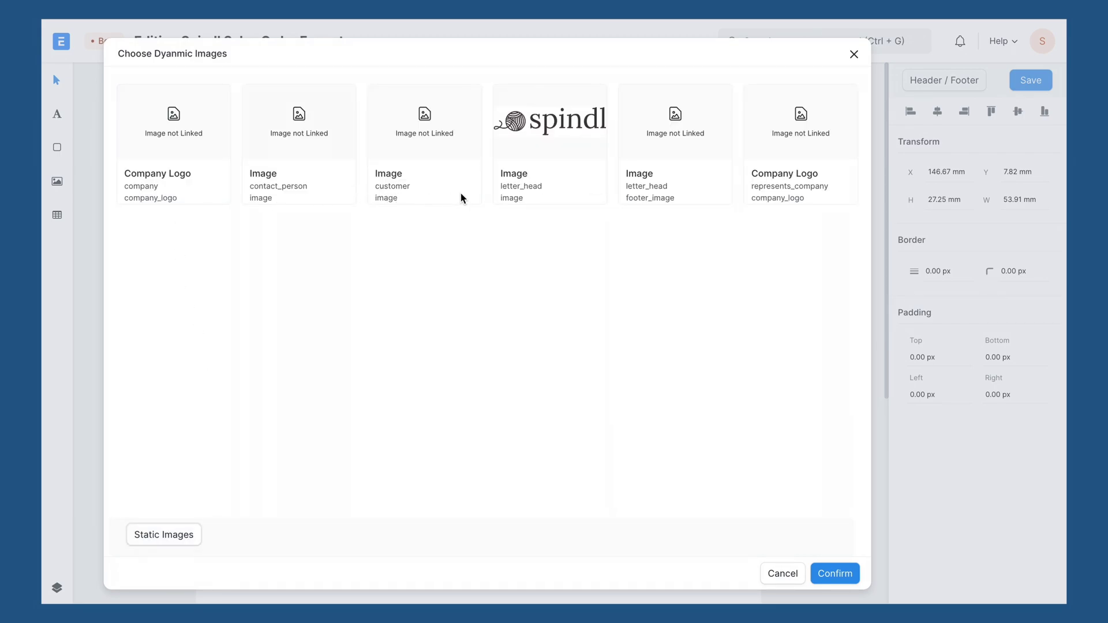
left_click(567, 183)
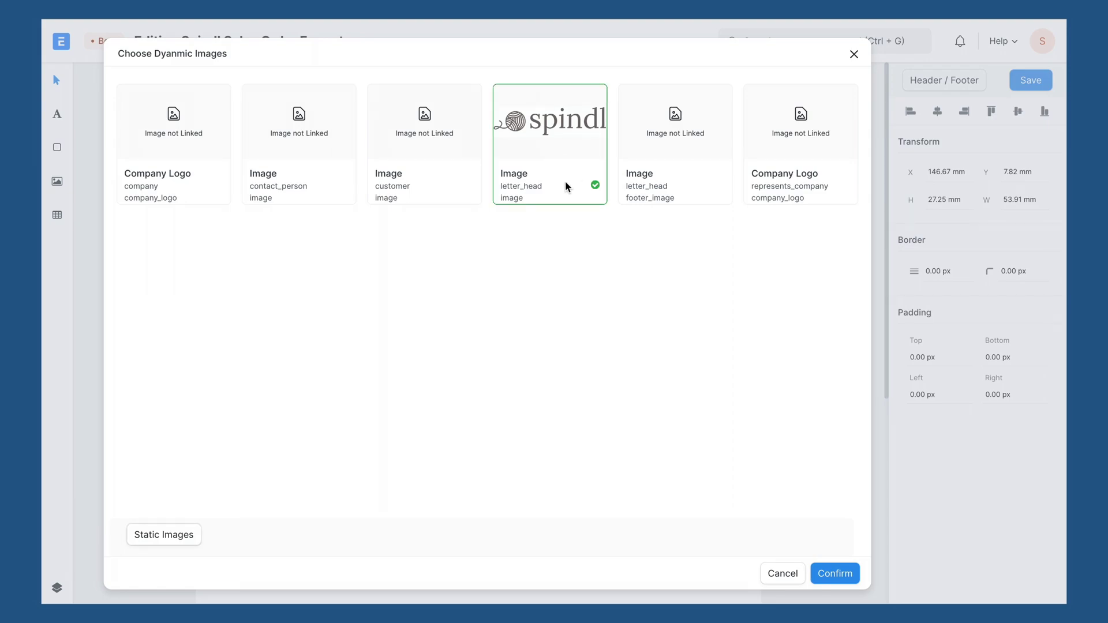
left_click(830, 564)
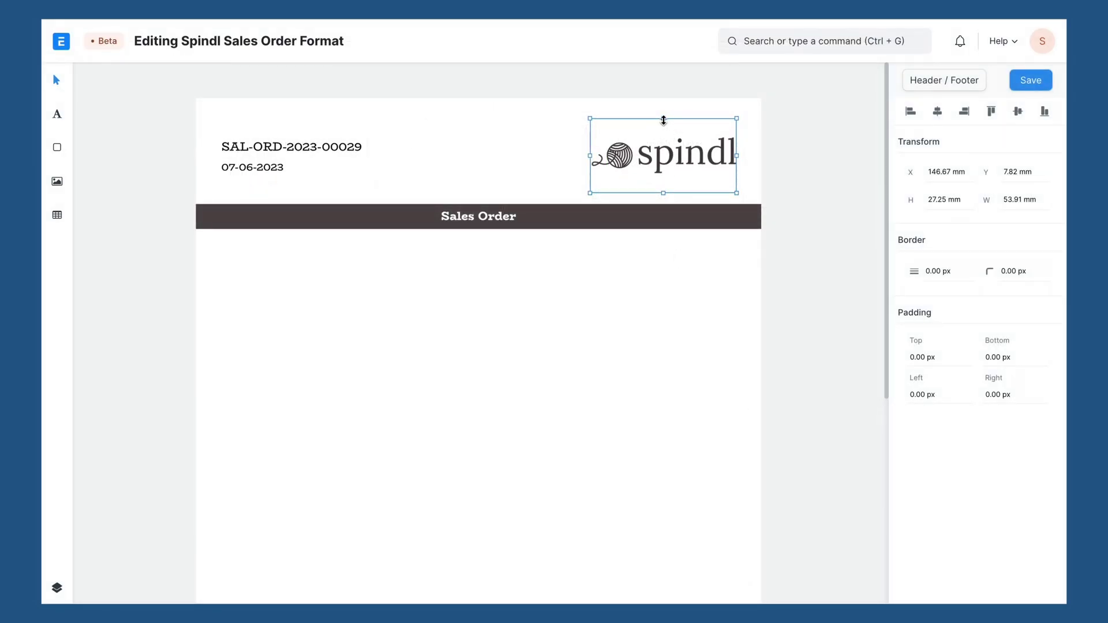
left_click_drag(663, 120, 662, 128)
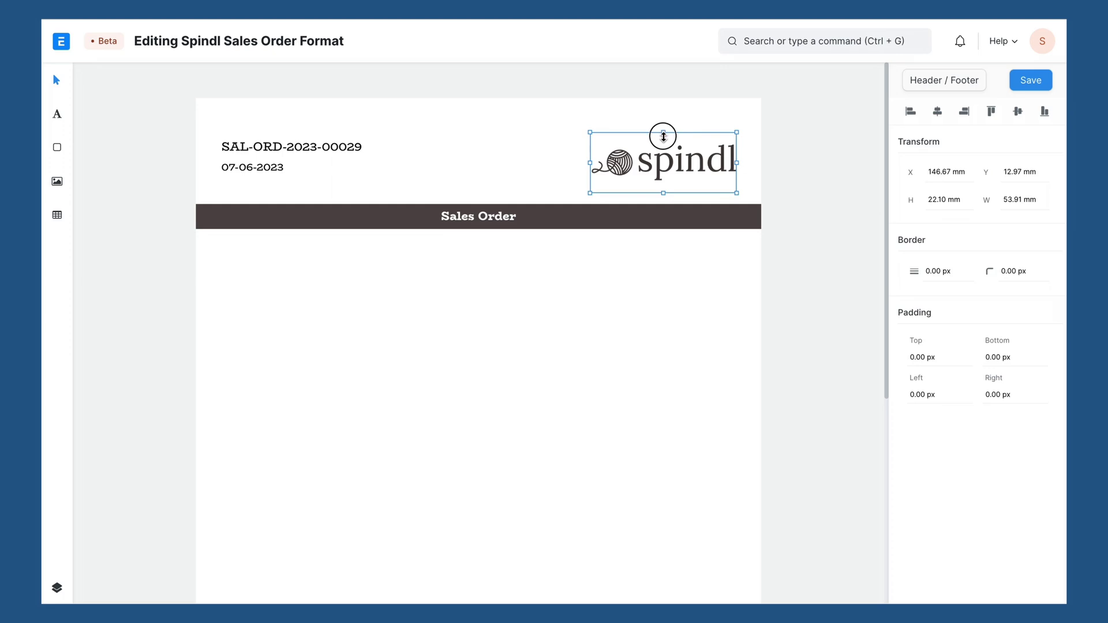
left_click(639, 266)
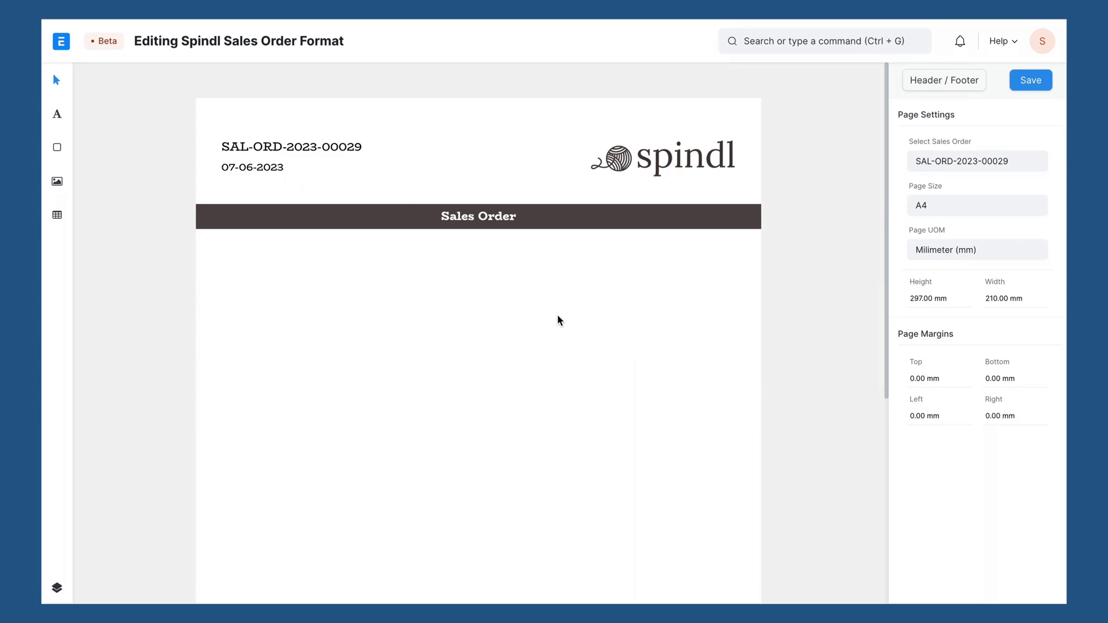
Draw a trial 100 × 60 mm rectangle below the title bar, then discard it
left_click(57, 147)
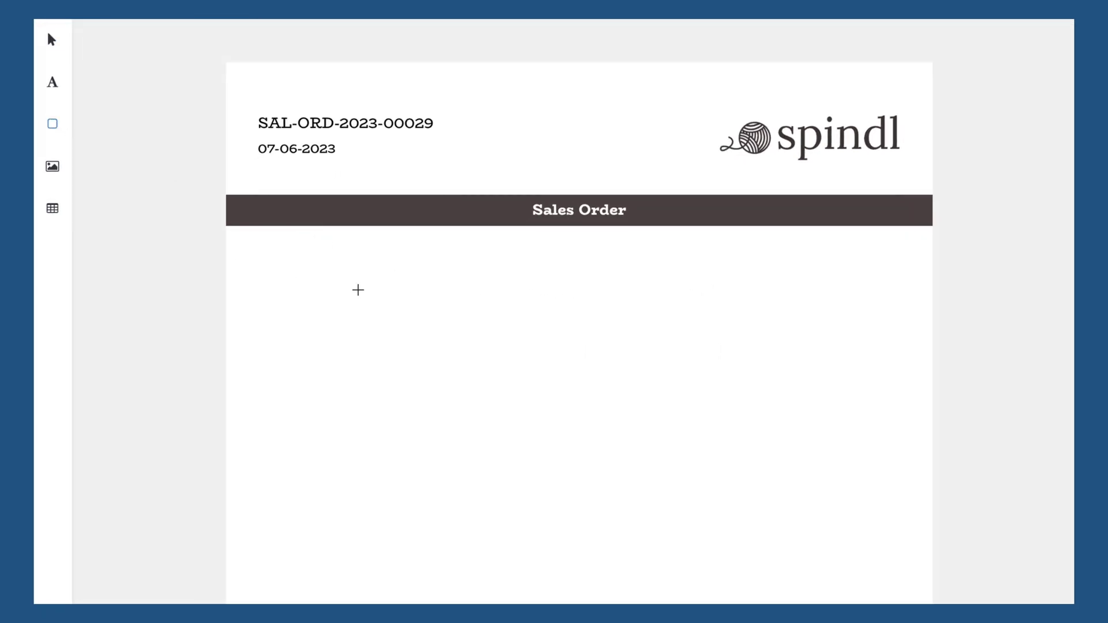
left_click_drag(357, 290, 586, 439)
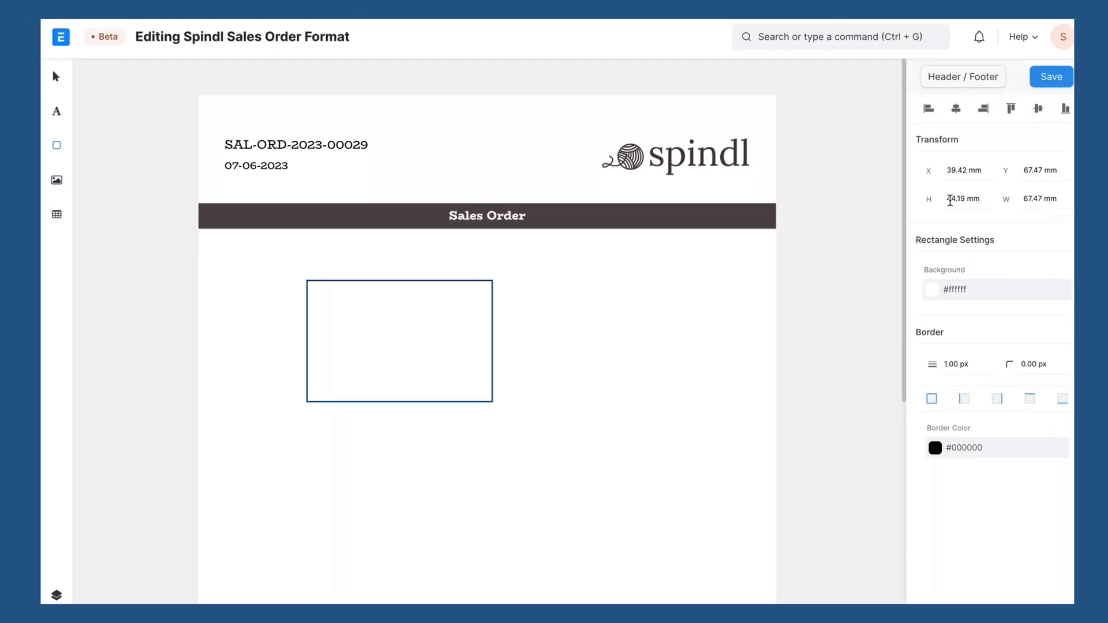
left_click(950, 200)
type("60")
key("Tab")
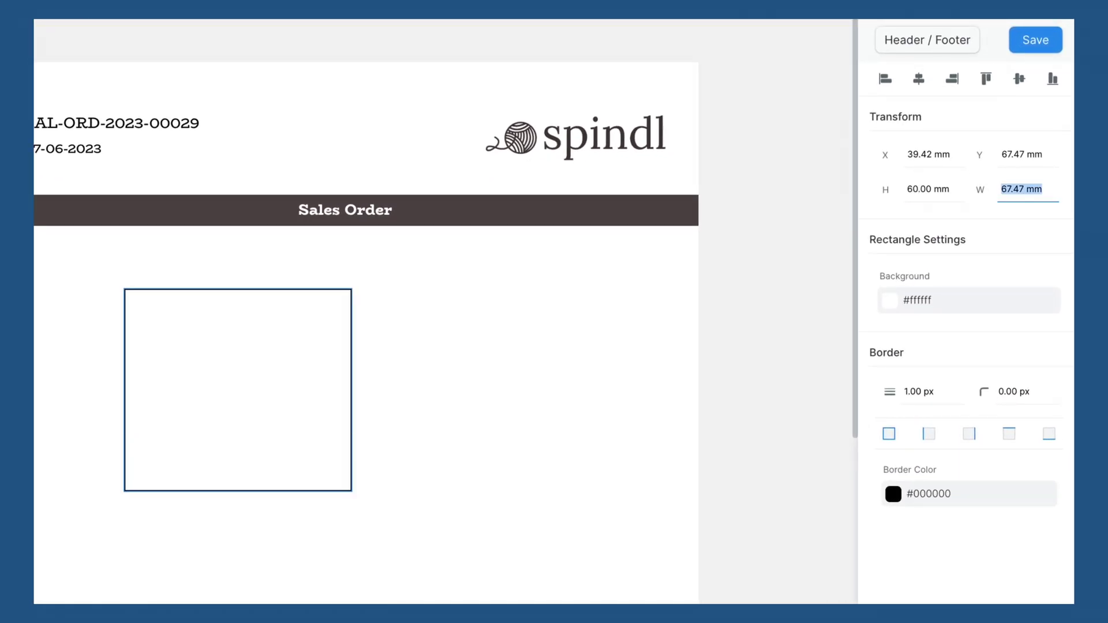
type("100")
key("Tab")
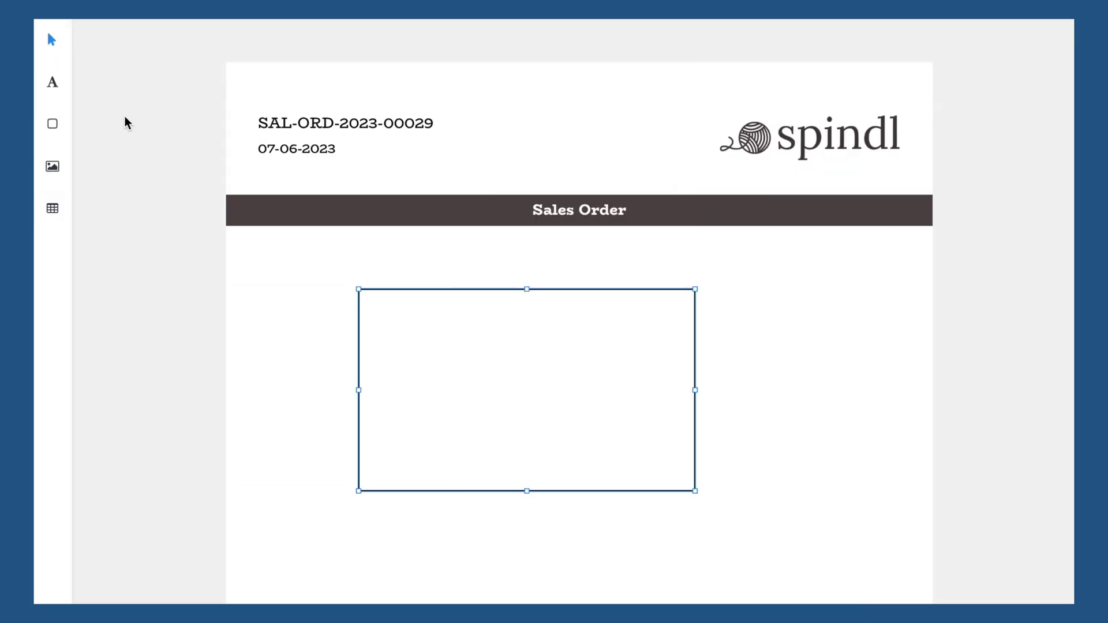
left_click_drag(502, 361, 416, 341)
key("Escape")
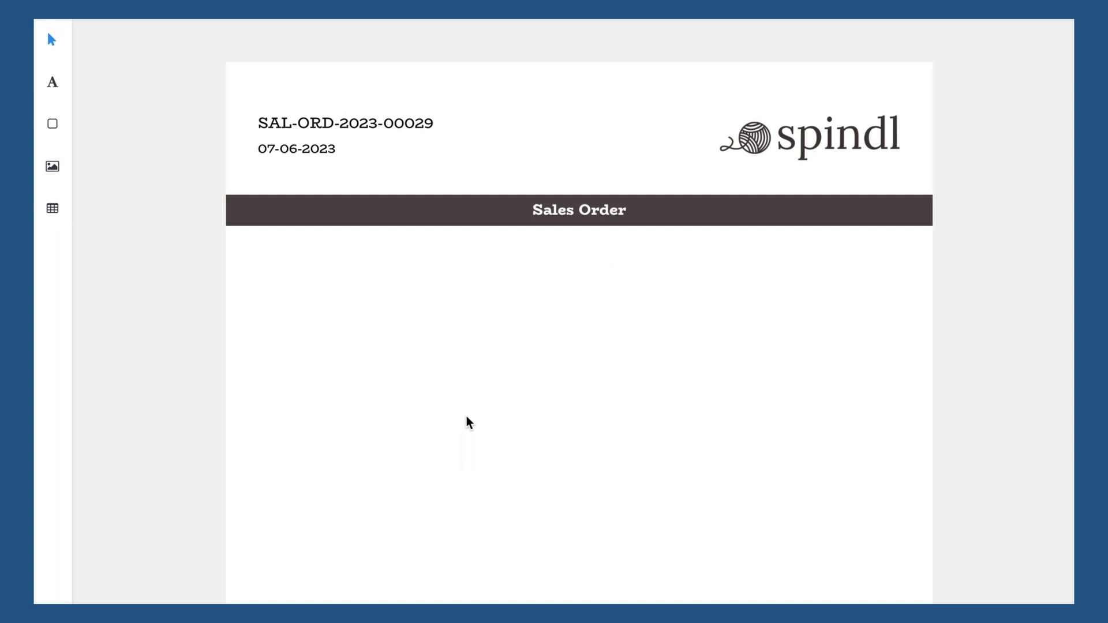
Create a 100 × 60 mm rectangle and position it below the Sales Order banner
key("r")
left_click(274, 302)
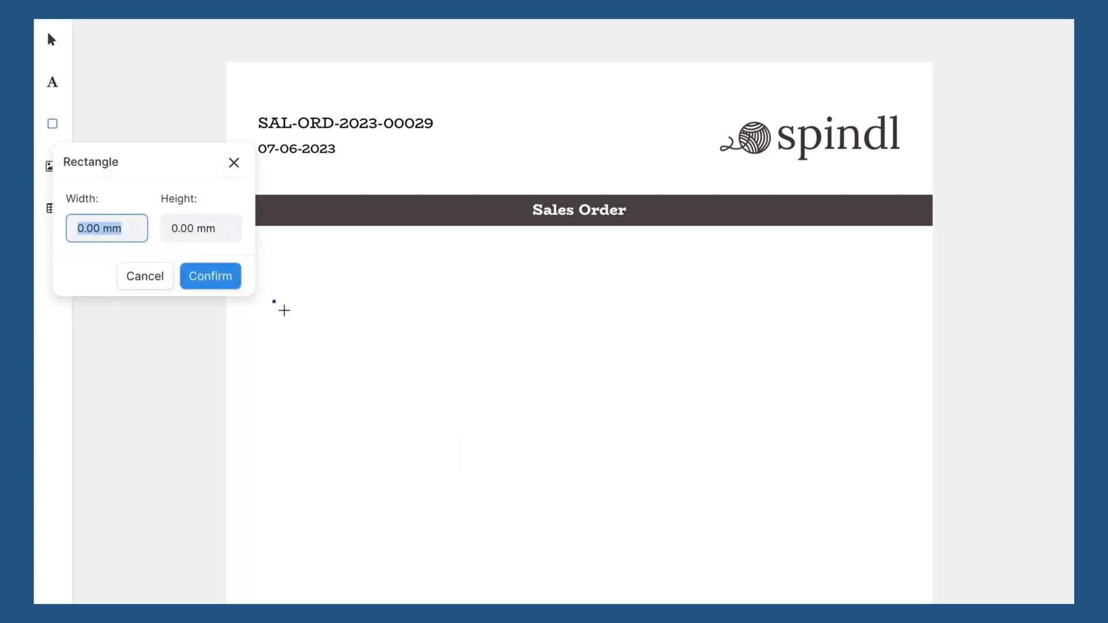
type("100")
key("Tab")
type("60")
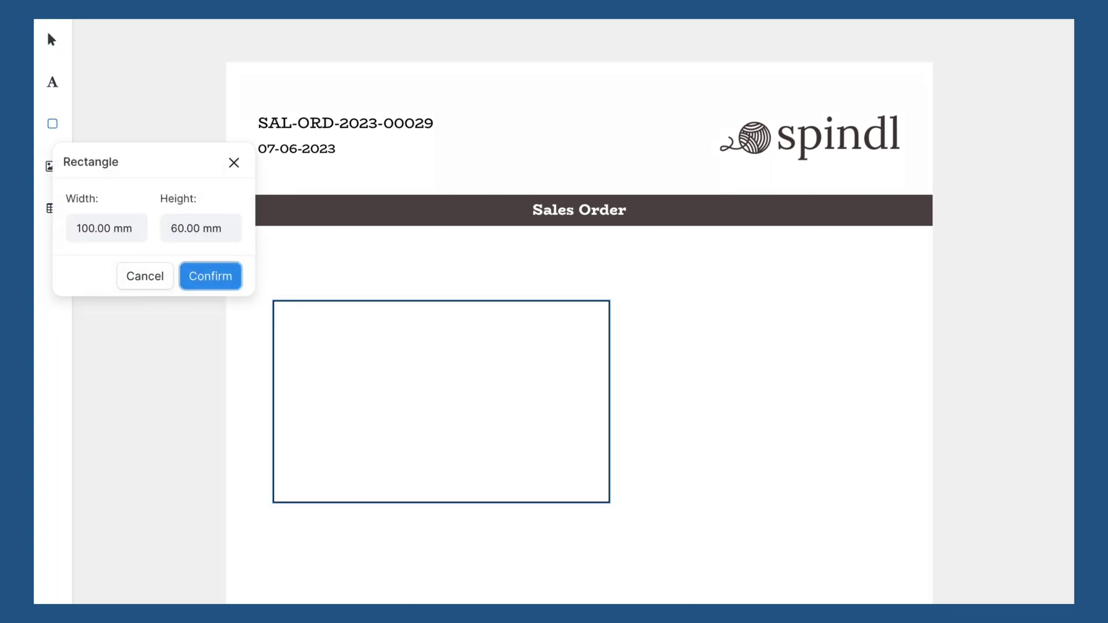
key("Return")
key("v")
left_click_drag(410, 398, 394, 374)
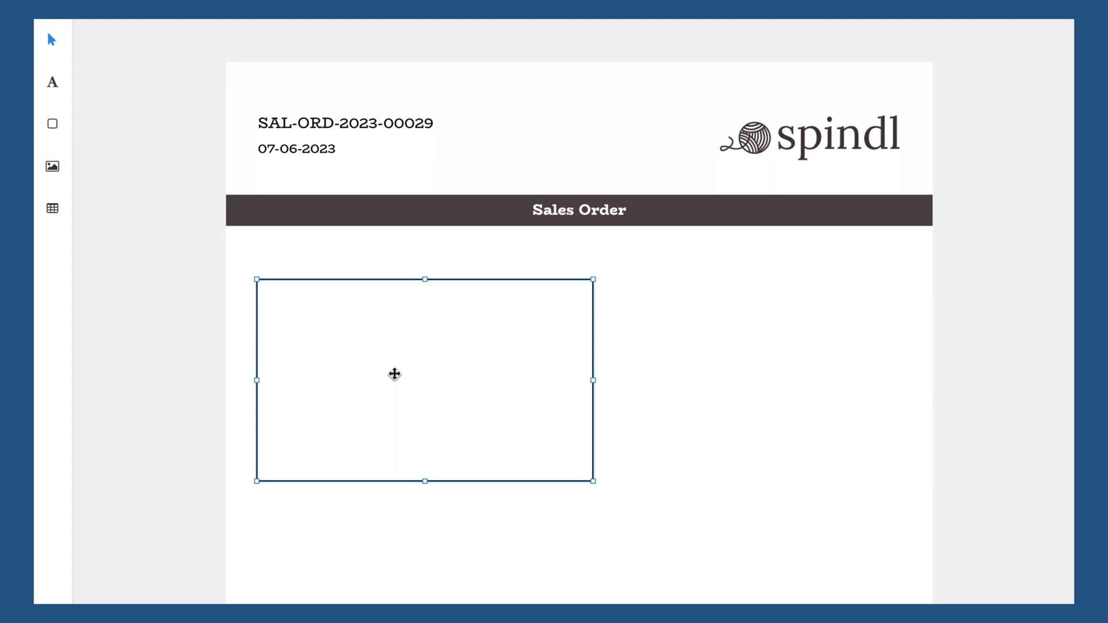
Duplicate the box to its right and remove the left box's right border
left_click_drag(373, 371, 656, 366)
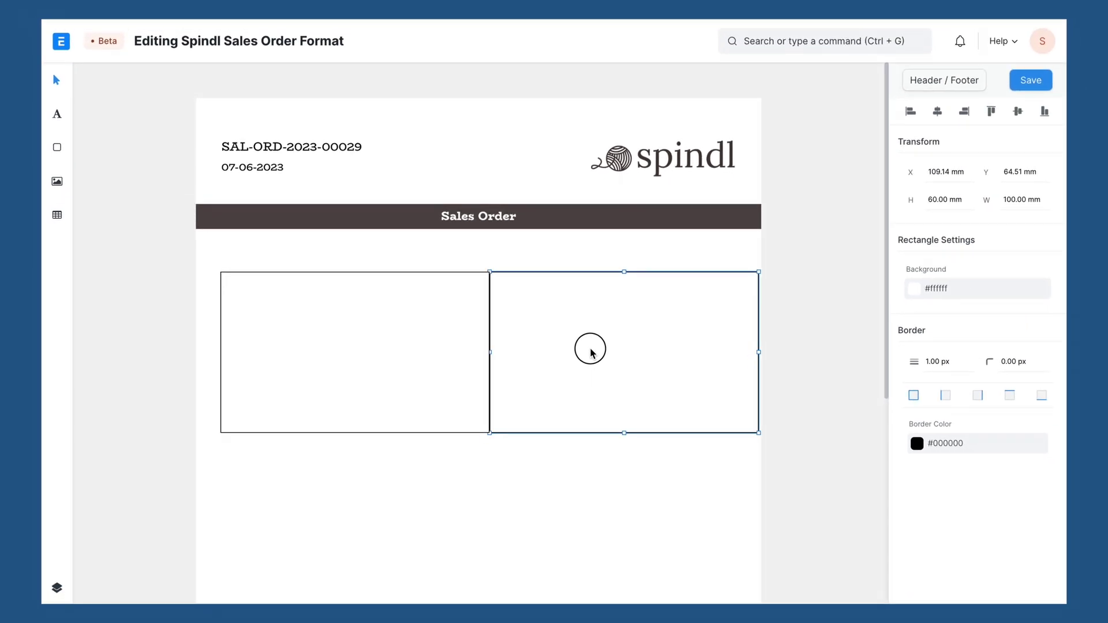
left_click_drag(590, 350, 589, 350)
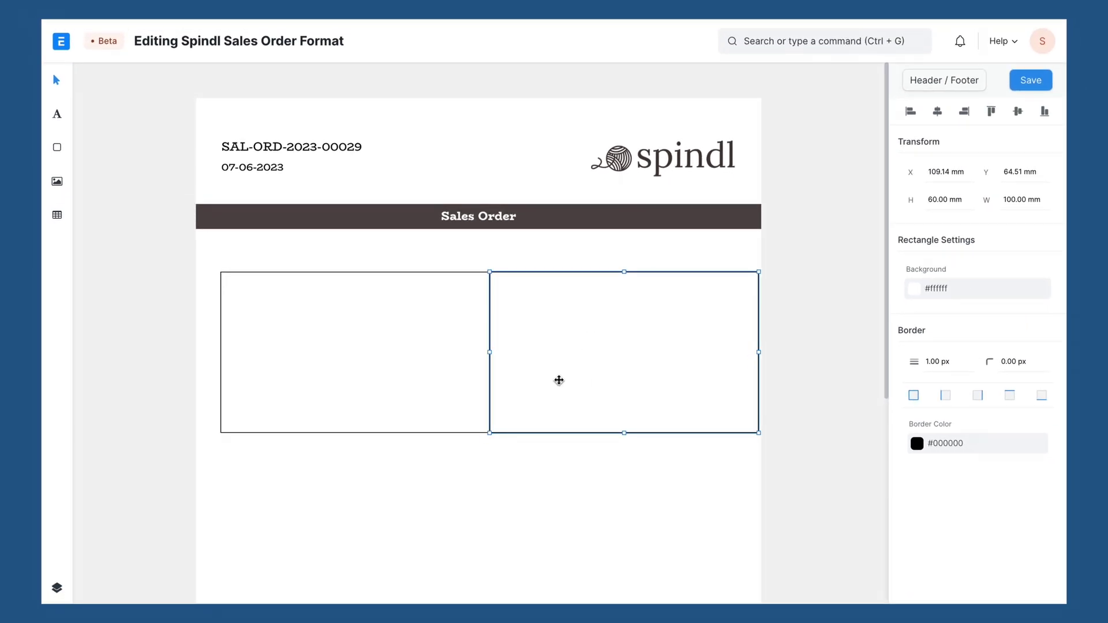
left_click(442, 507)
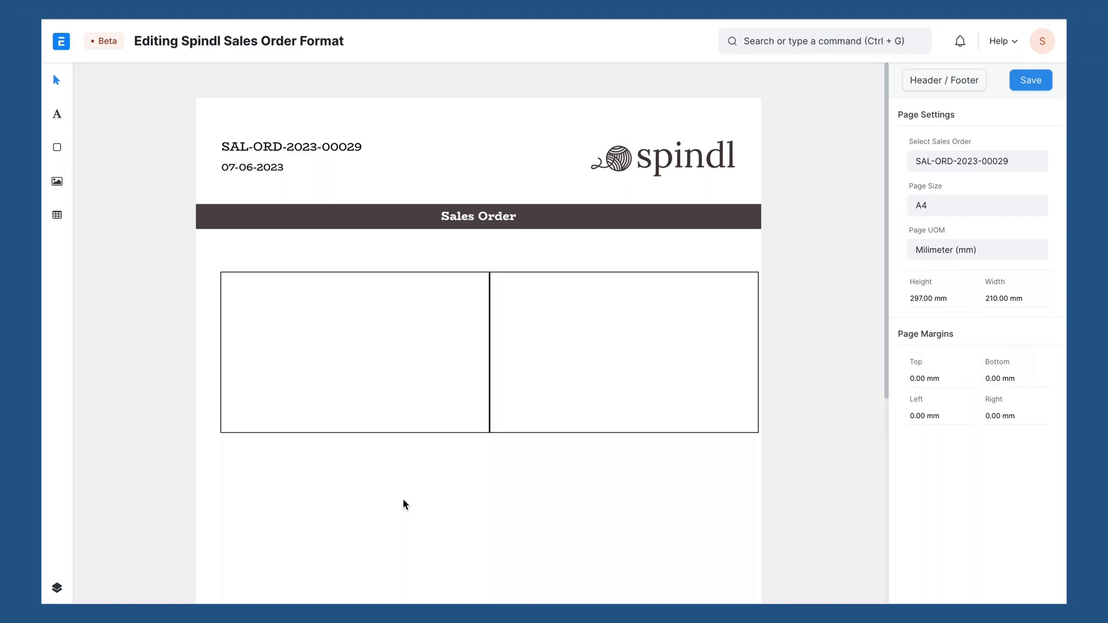
left_click_drag(401, 498, 531, 376)
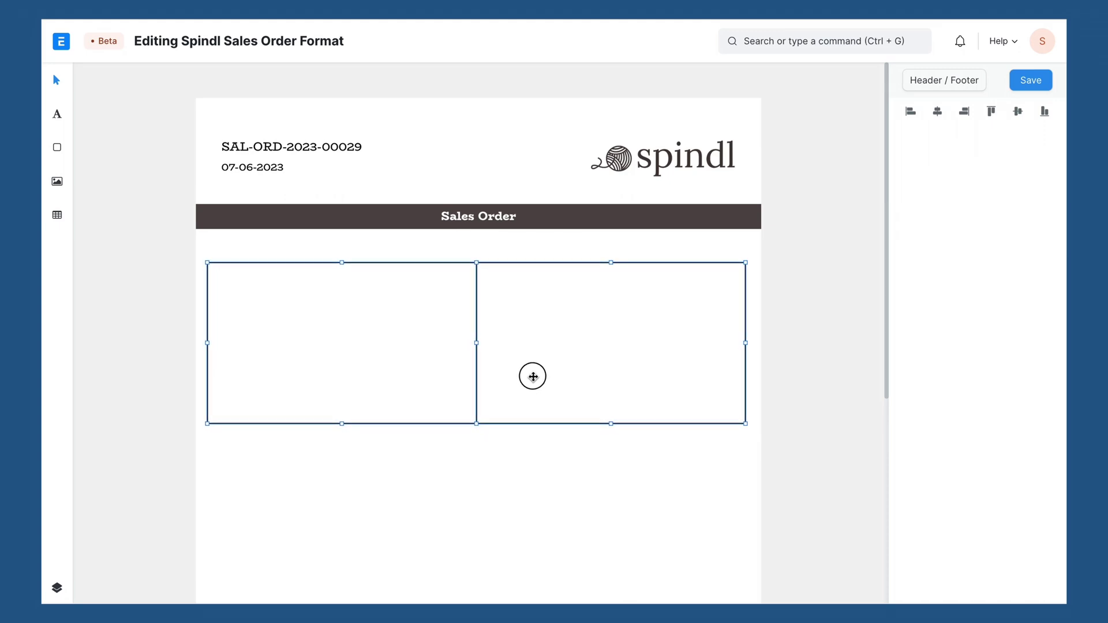
left_click(464, 391)
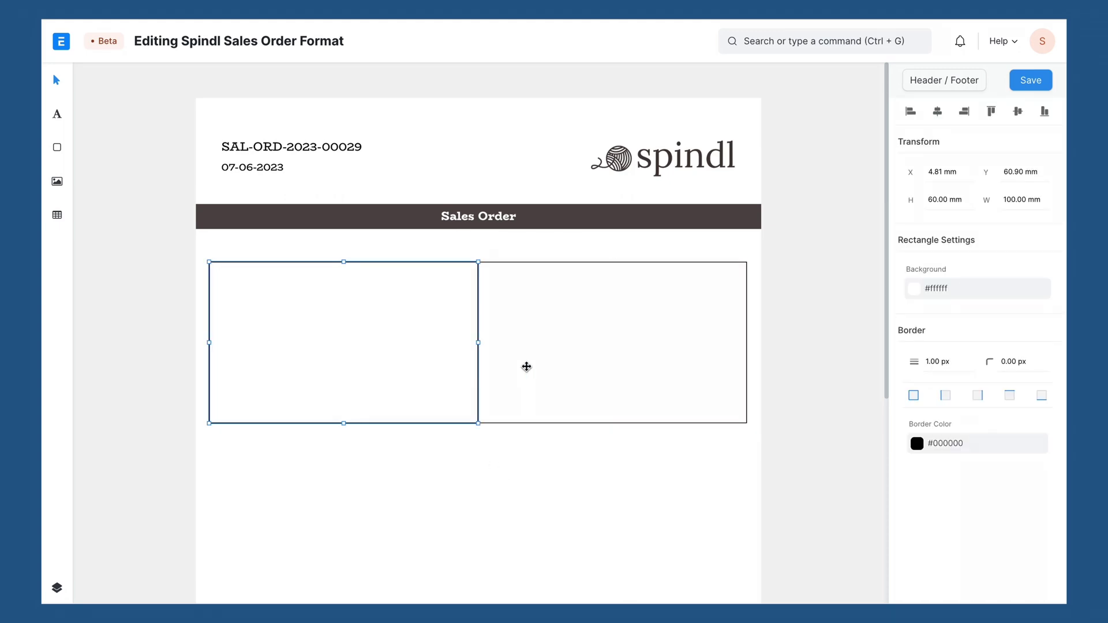
left_click(978, 395)
left_click(627, 481)
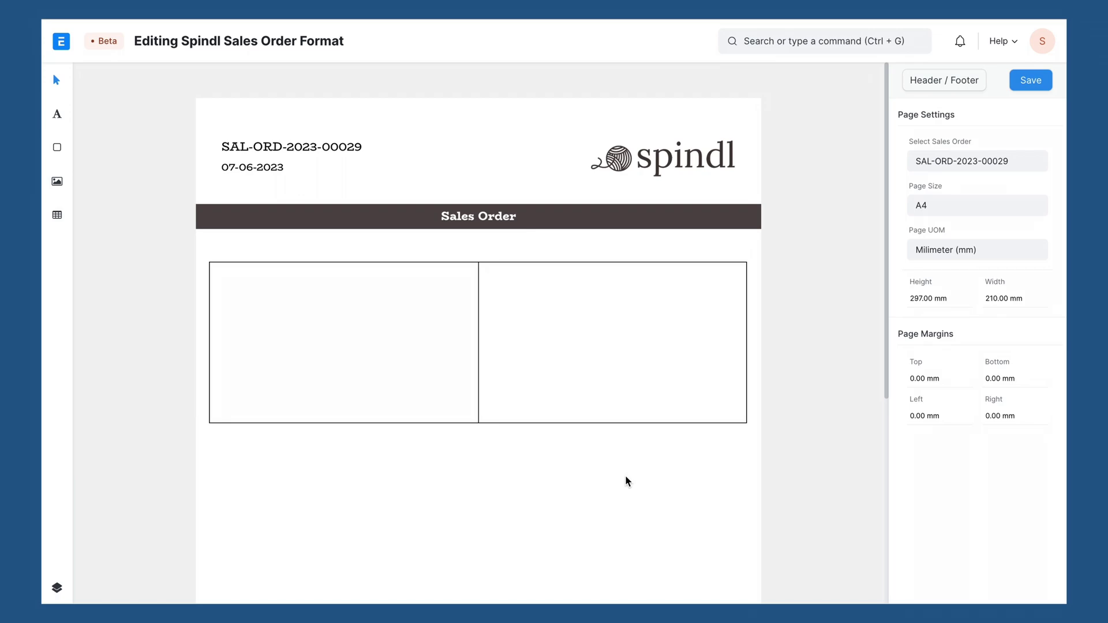
Add dynamic Customer Name and address text inside the left box
key("t")
left_click(221, 274)
left_click(312, 234)
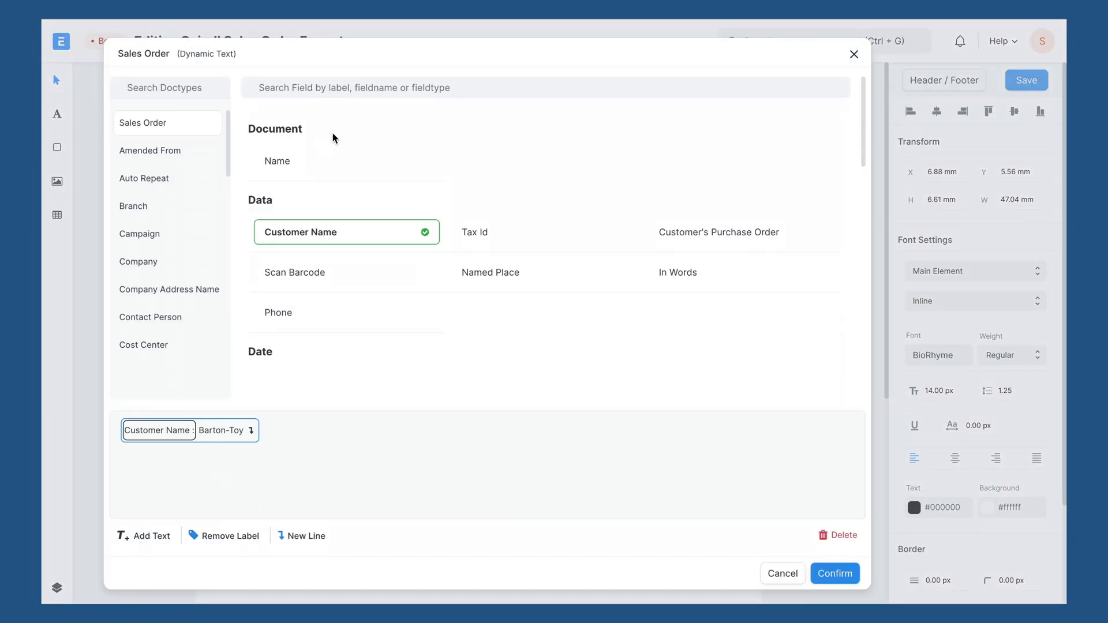
type("addre")
left_click(339, 166)
left_click(835, 573)
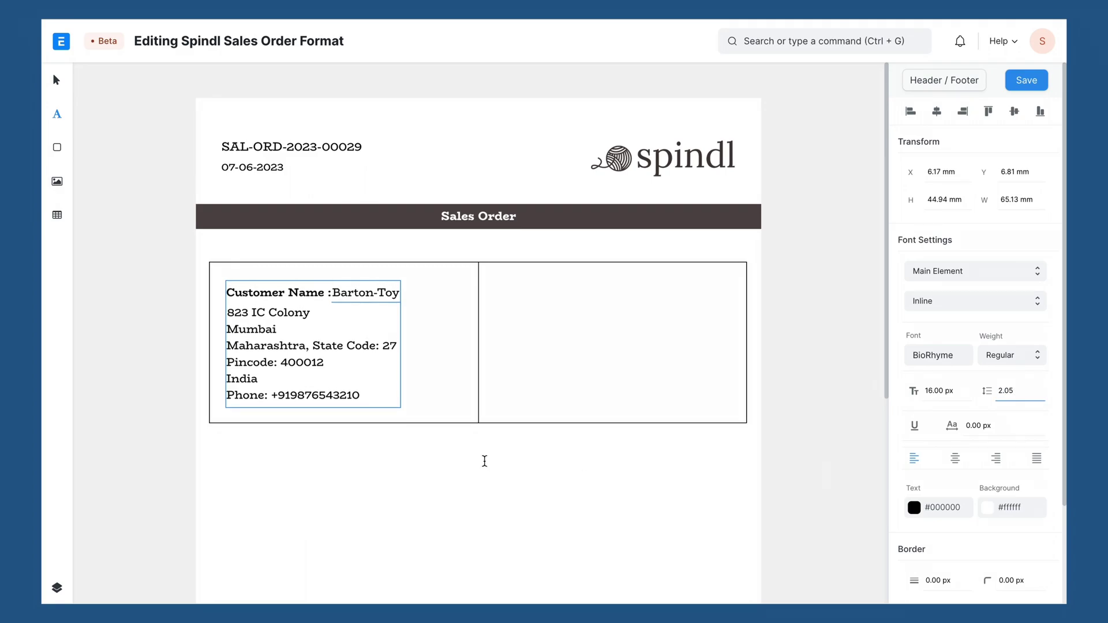
left_click(358, 463)
key("t")
left_click(507, 310)
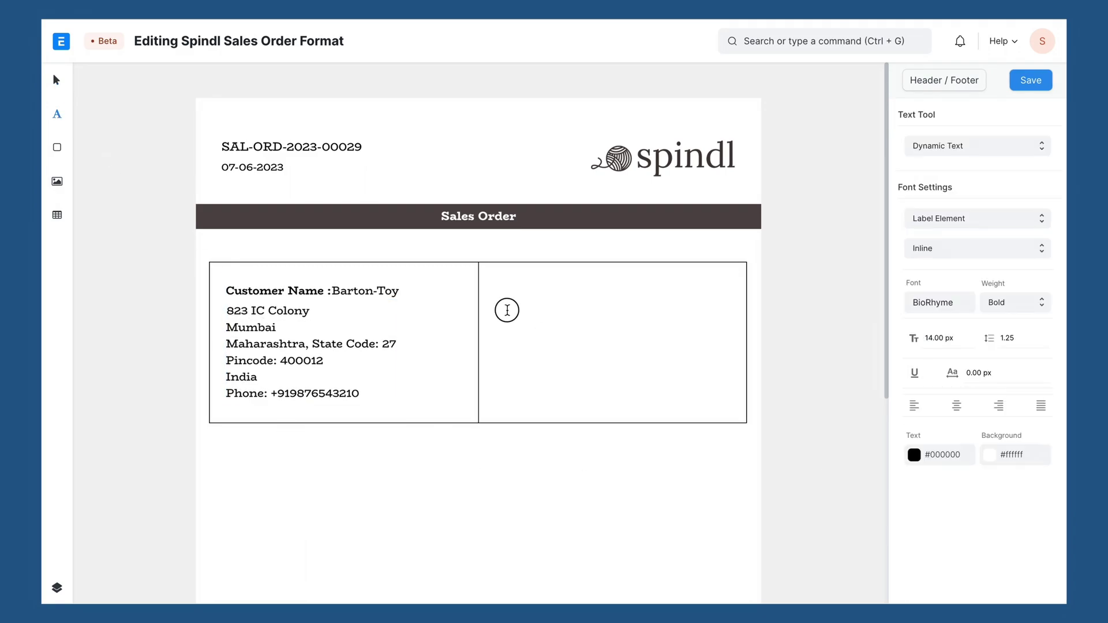
Insert the contact name plus the Contact Person designation, e-mail, phone and status fields
type("con")
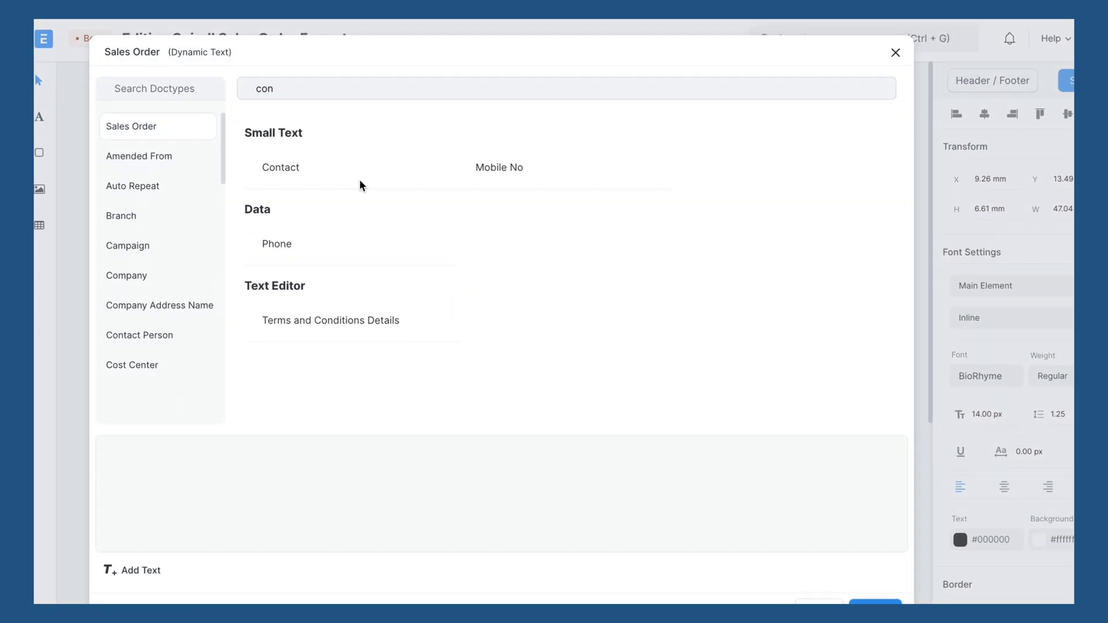
left_click(339, 170)
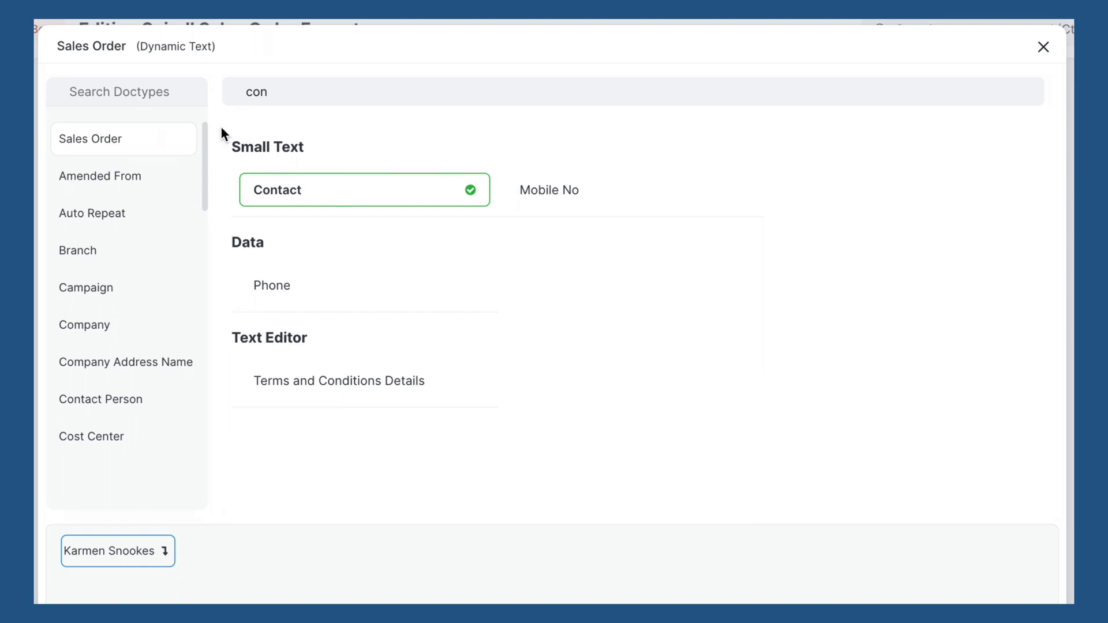
left_click(131, 94)
type("conta")
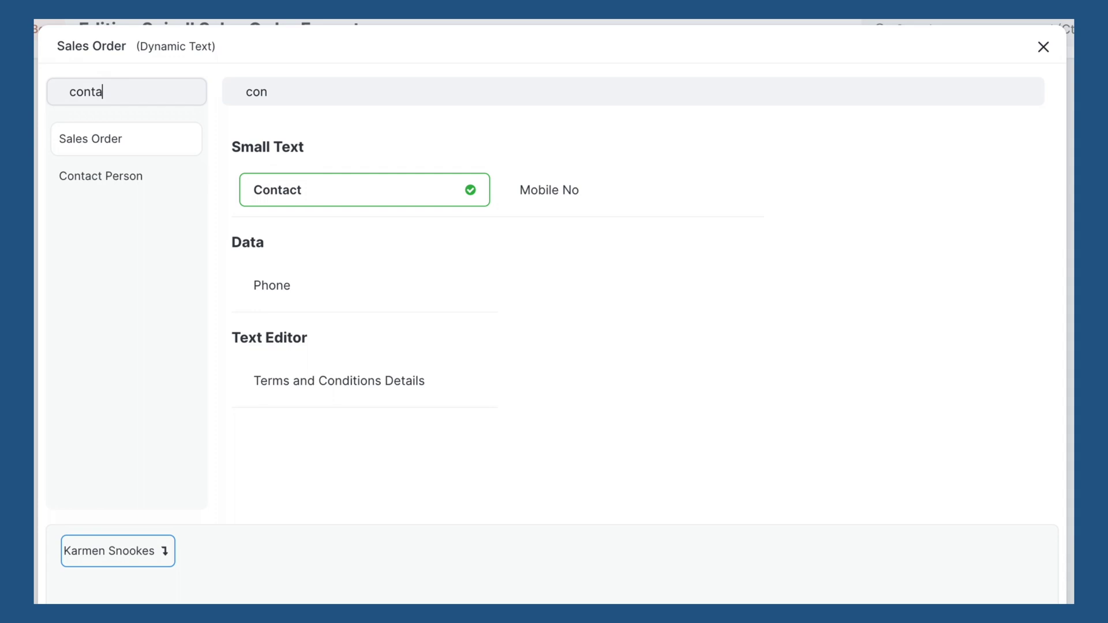
left_click(102, 177)
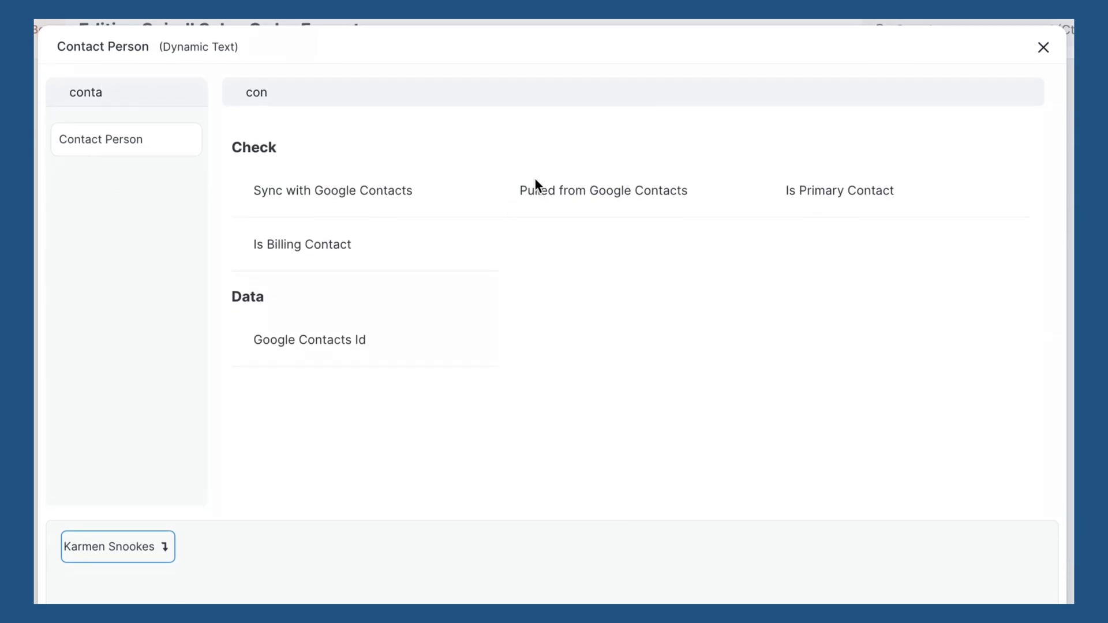
left_click(598, 94)
key("BackSpace")
key("BackSpace")
key("BackSpace")
left_click(838, 246)
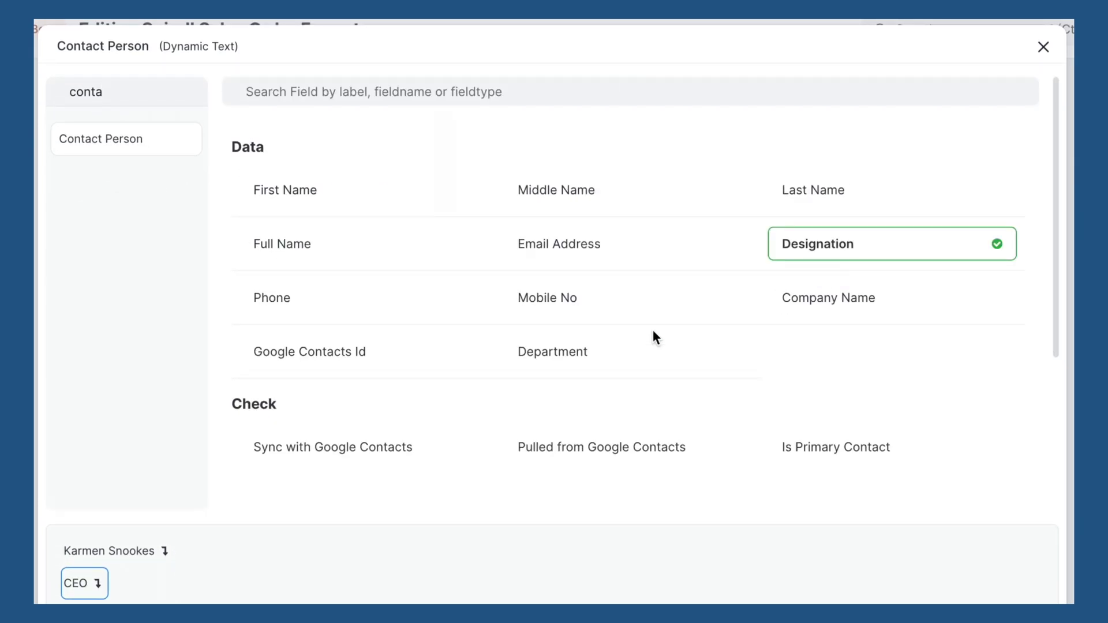
scroll(577, 231, "down", 3)
left_click(554, 78)
left_click(420, 132)
scroll(451, 198, "down", 3)
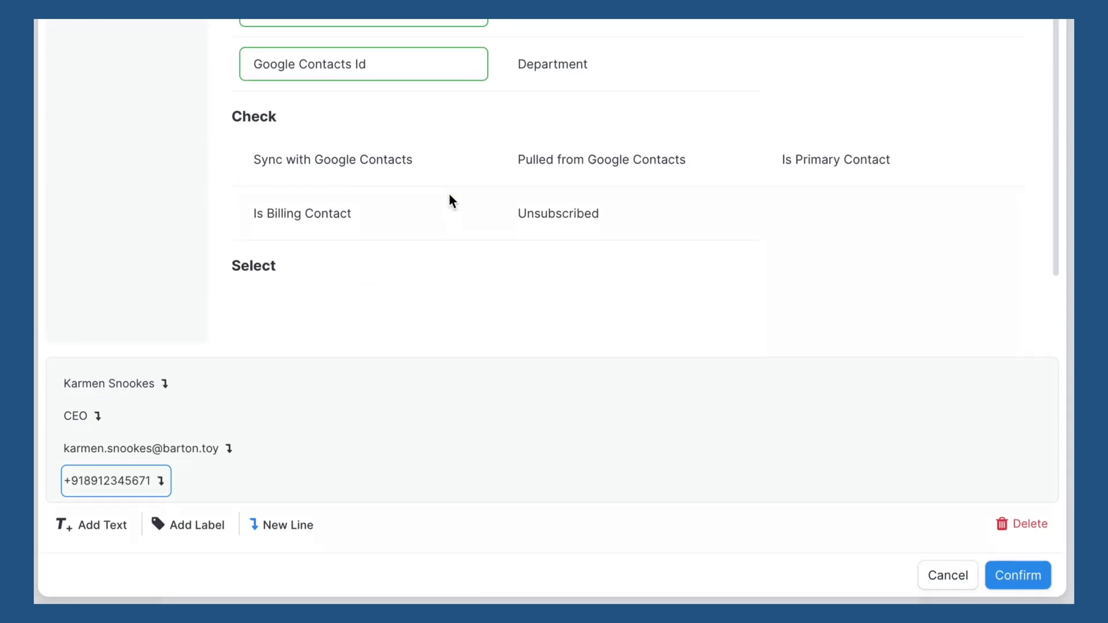
left_click(354, 282)
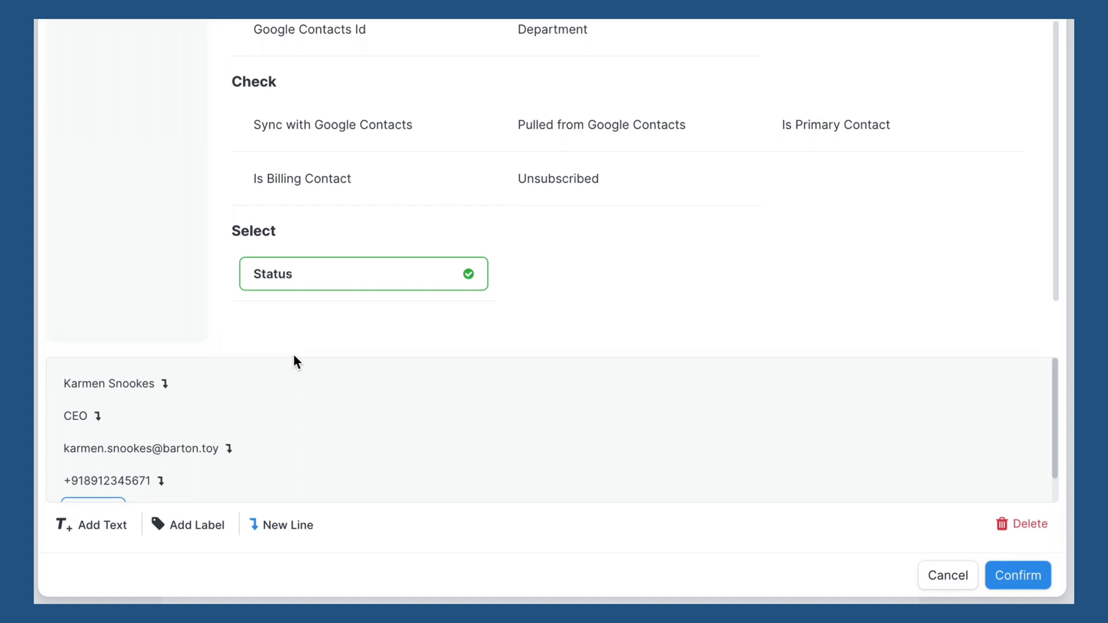
Label the name 'Contact', wrap the designation in brackets, and keep the e-mail on its own line
left_click(145, 384)
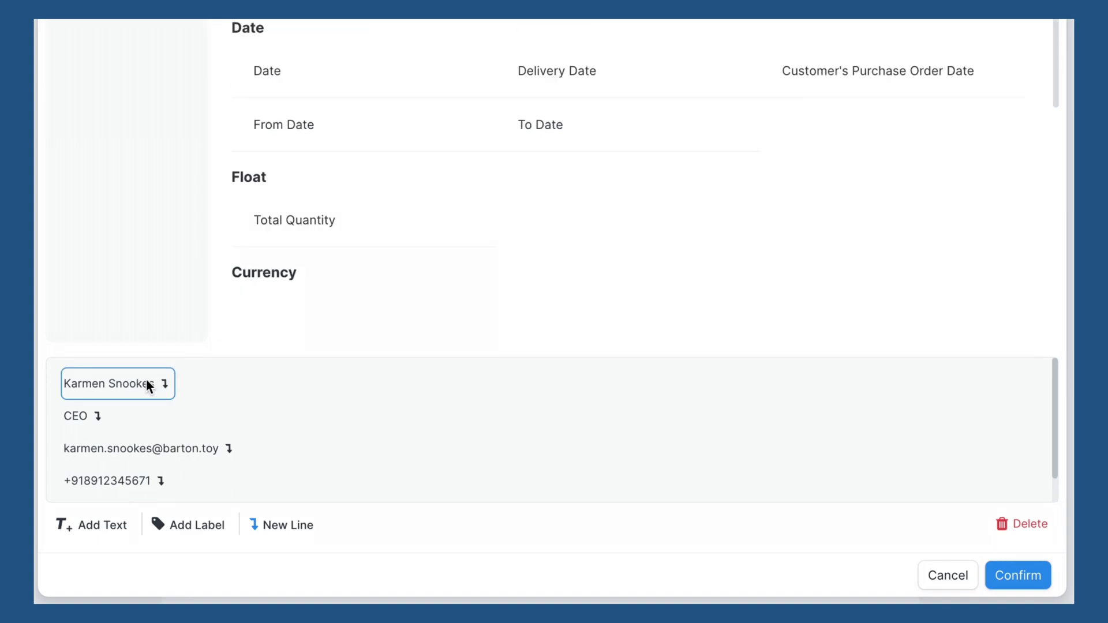
left_click(188, 527)
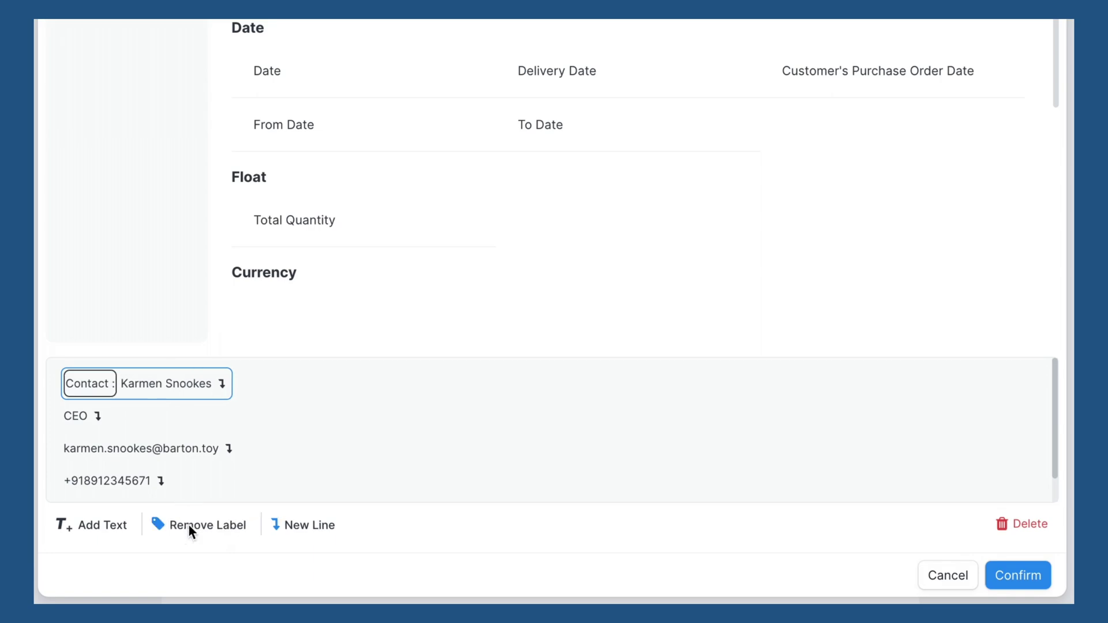
left_click(289, 524)
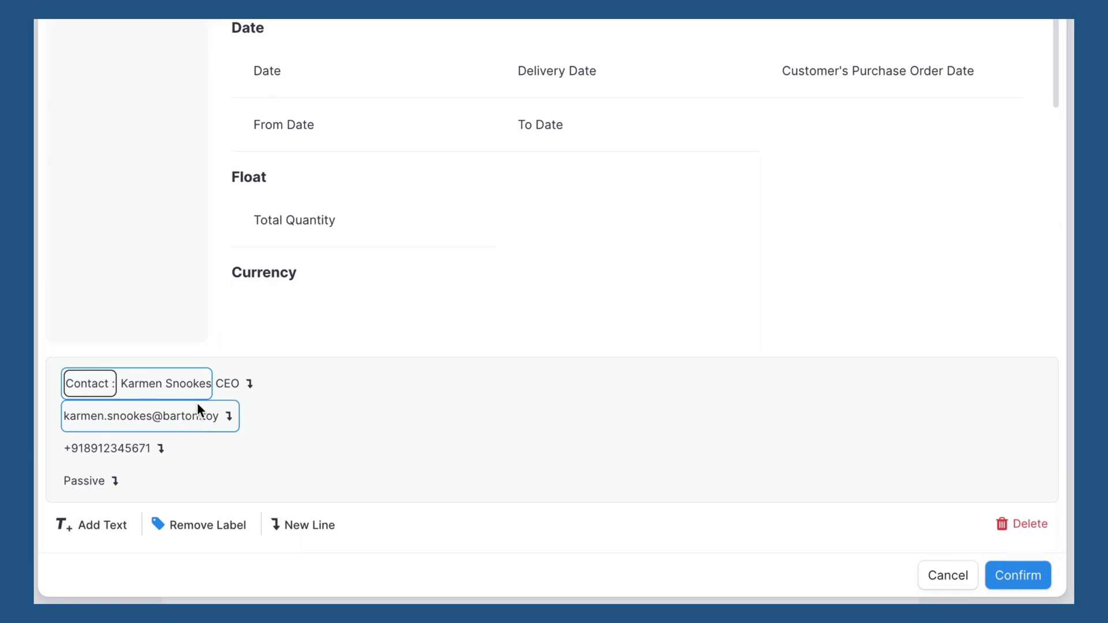
left_click(230, 385)
left_click(274, 526)
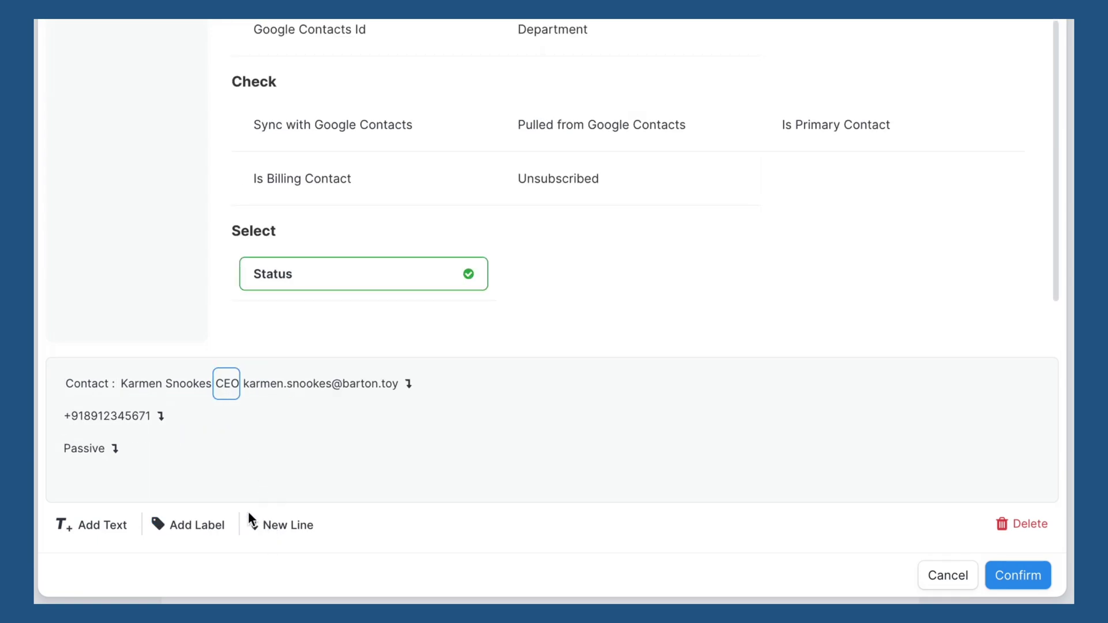
left_click(110, 526)
type("(")
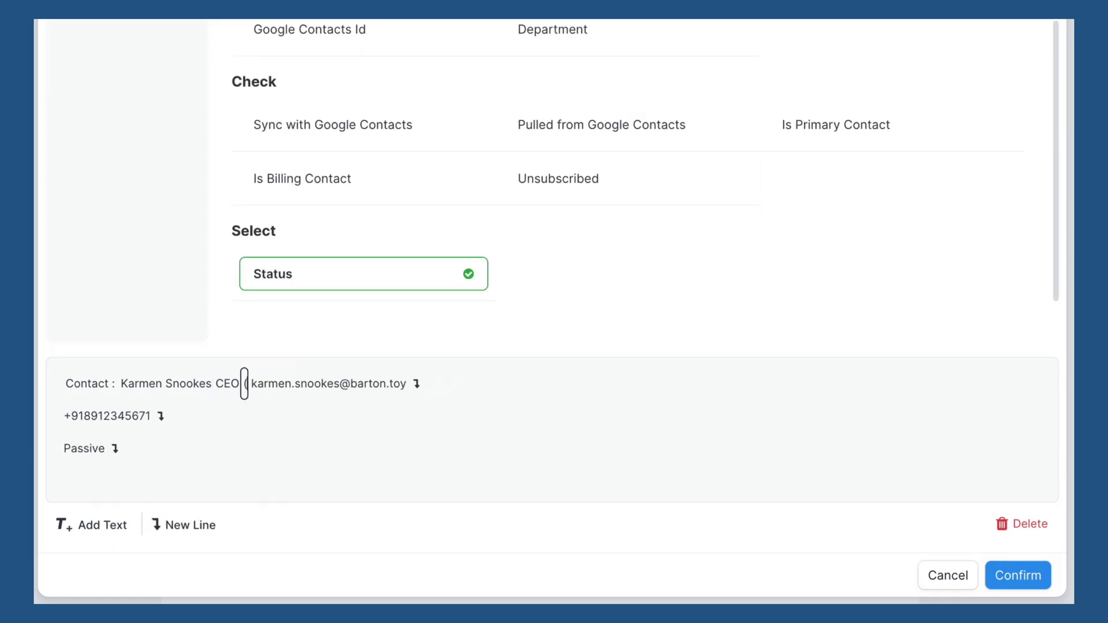
left_click(250, 413)
left_click(87, 525)
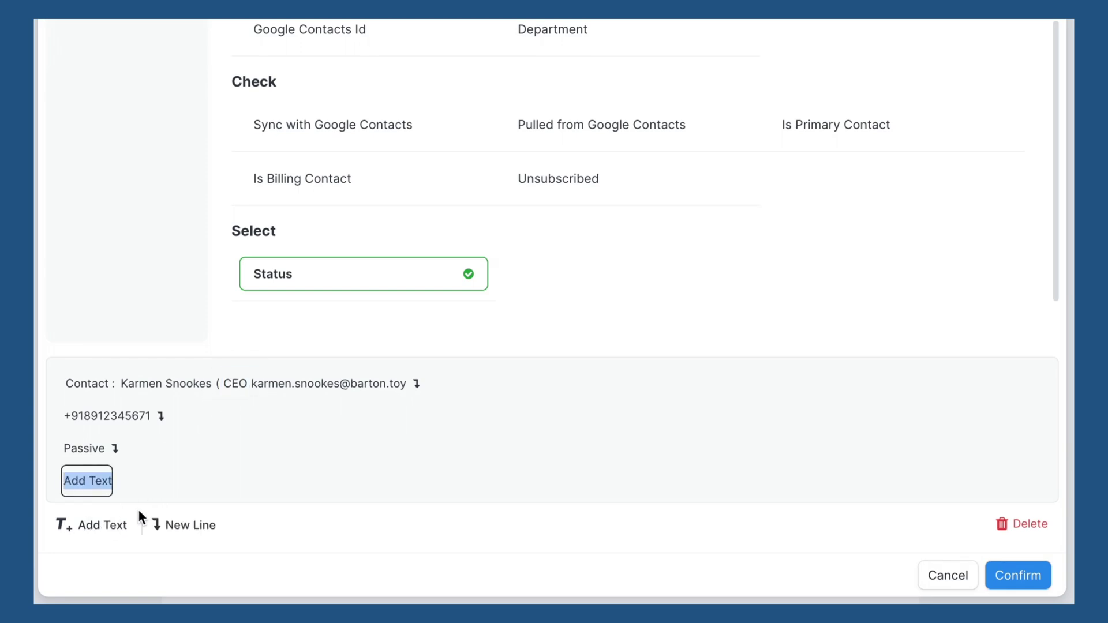
type(")")
left_click_drag(81, 480, 236, 384)
left_click(187, 525)
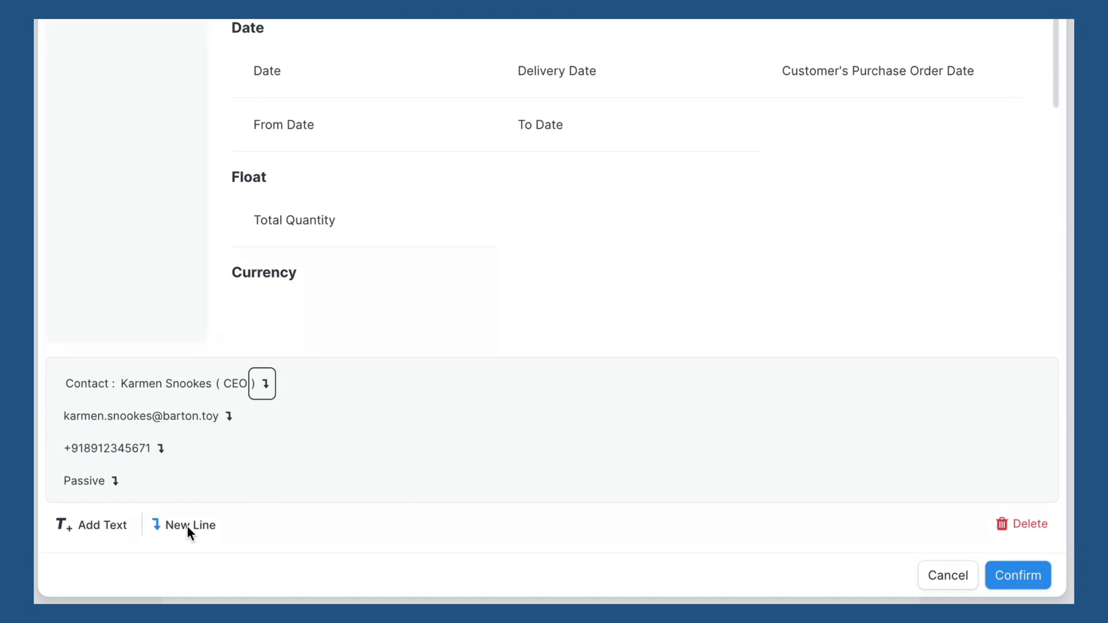
Label the phone 'Phone' and the status 'Status', confirm, and set the text to 16 px
left_click(329, 458)
left_click(127, 448)
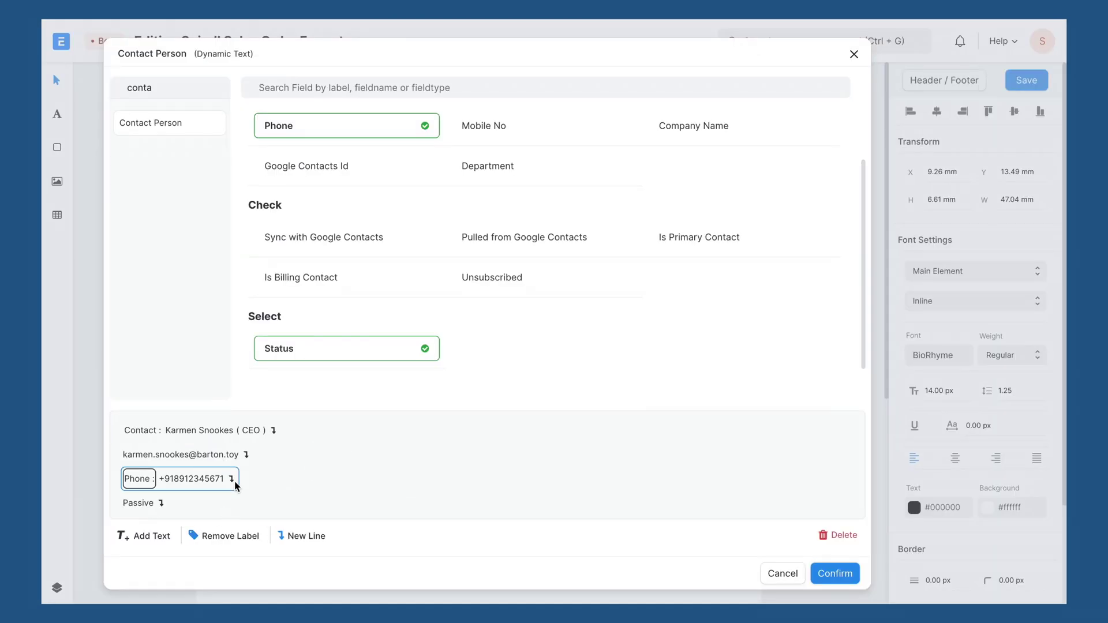
left_click(138, 502)
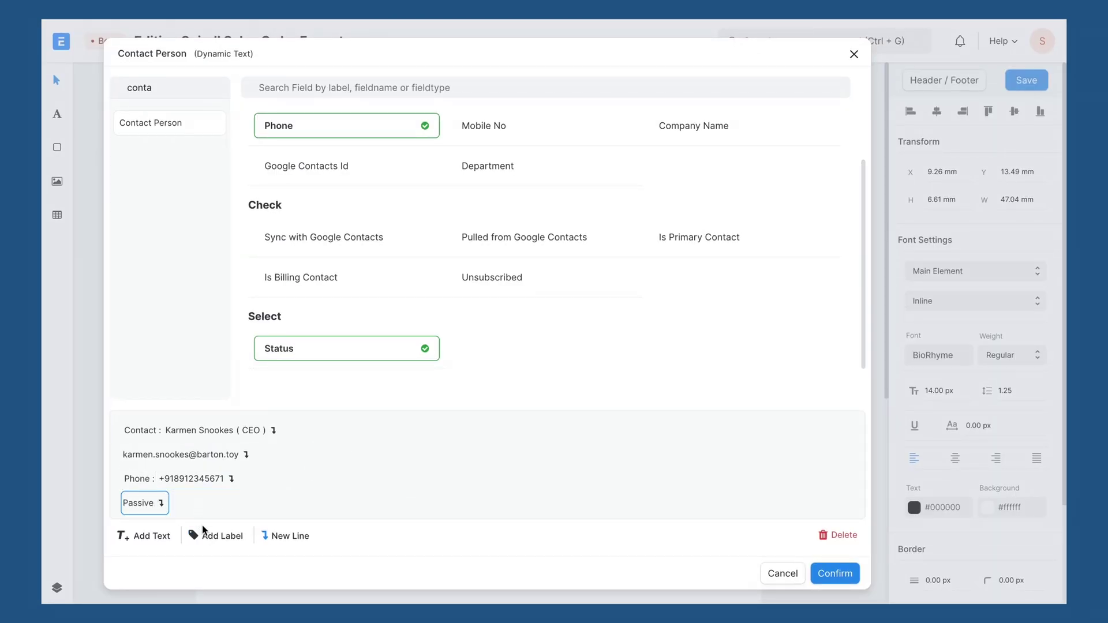
left_click(225, 535)
left_click(835, 573)
left_click(960, 396)
key("Up")
key("Up")
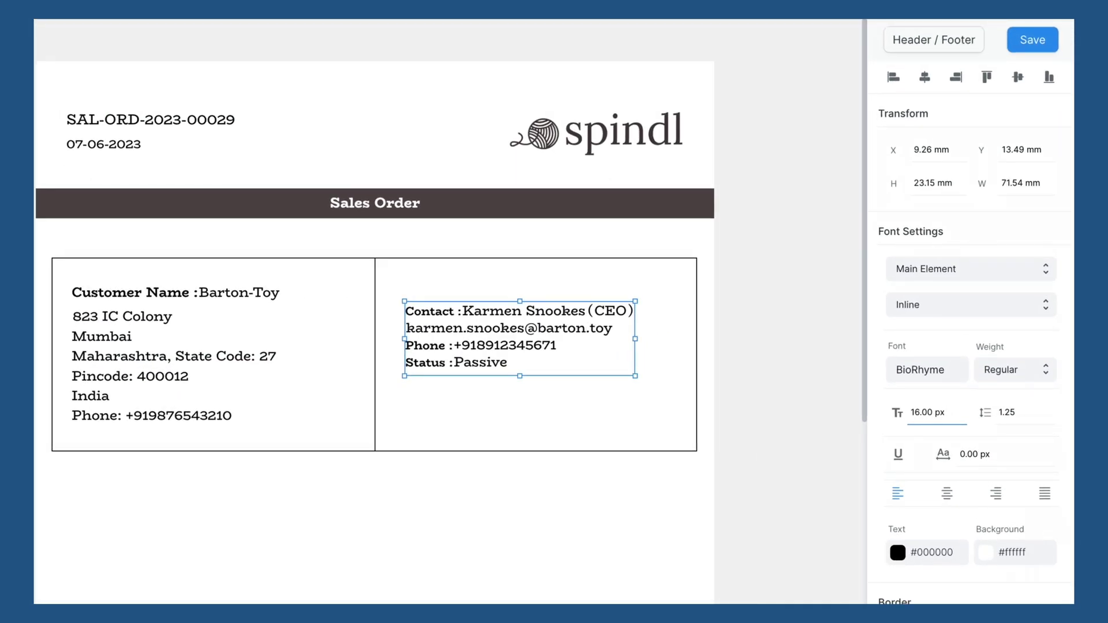
Set the contact text line height to 1.55 and the Label Element font size to 16 px
left_click(1016, 404)
key("Up")
key("Up")
key("Up")
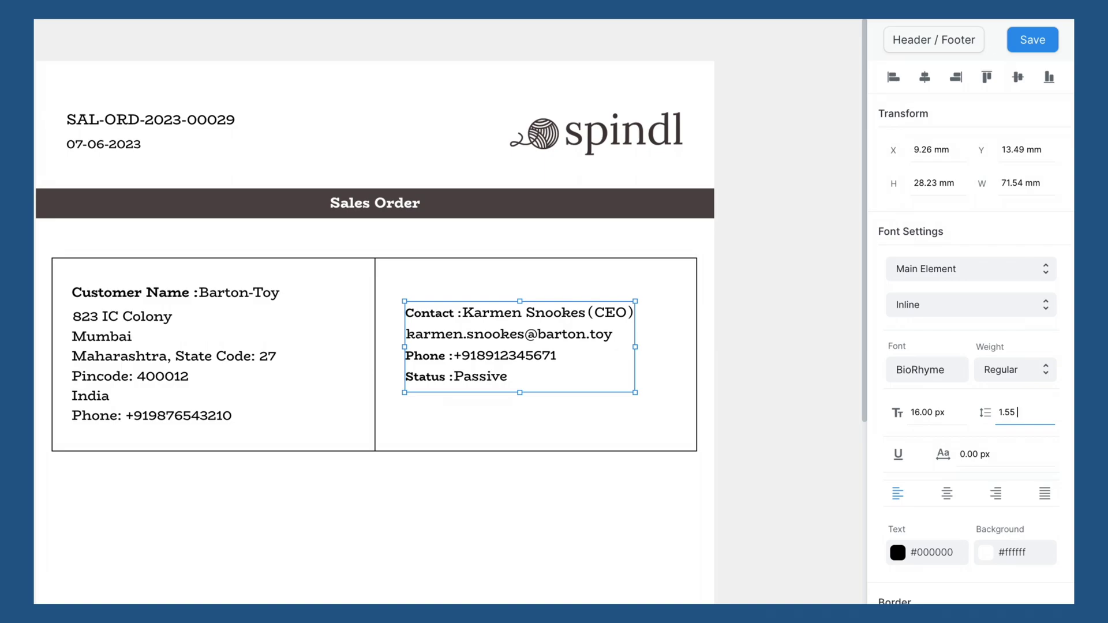
left_click(976, 268)
left_click(985, 248)
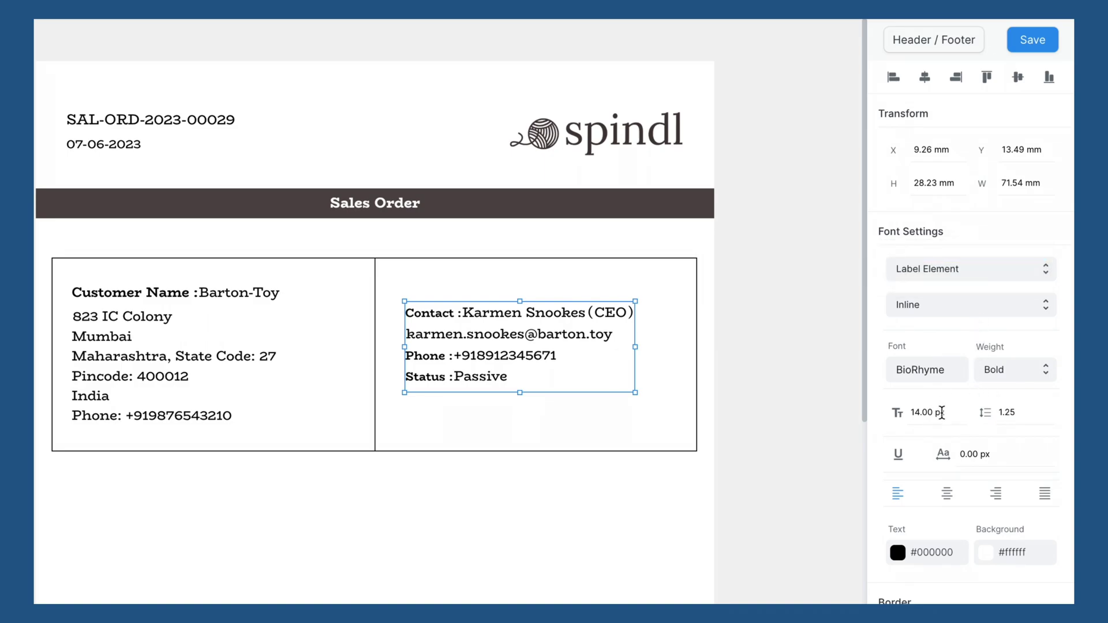
left_click(923, 412)
key("Up")
key("Up")
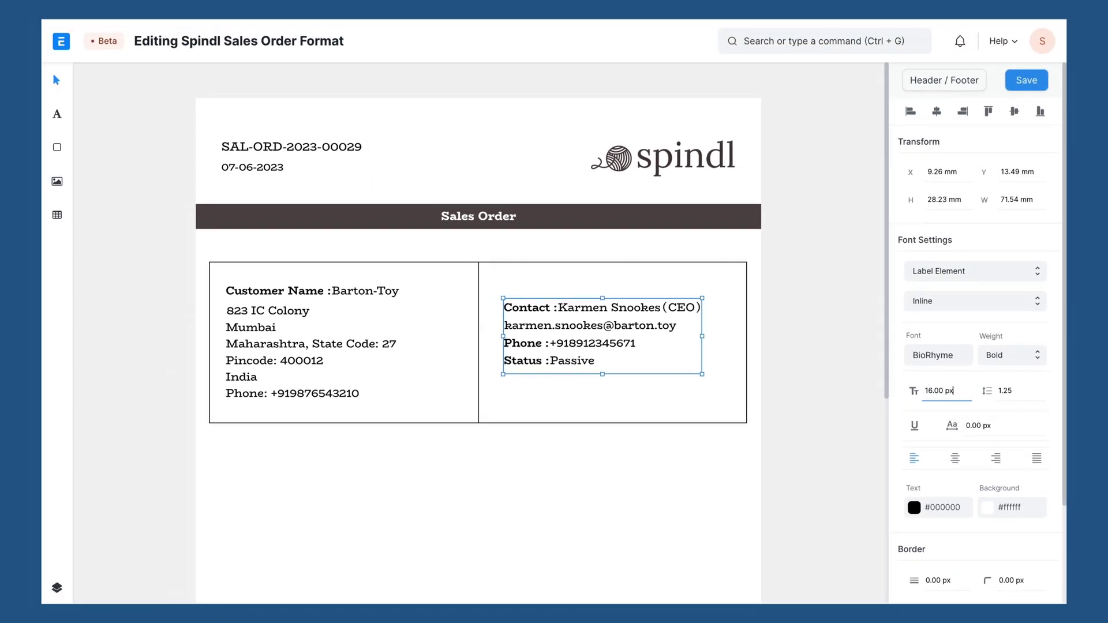
left_click(827, 408)
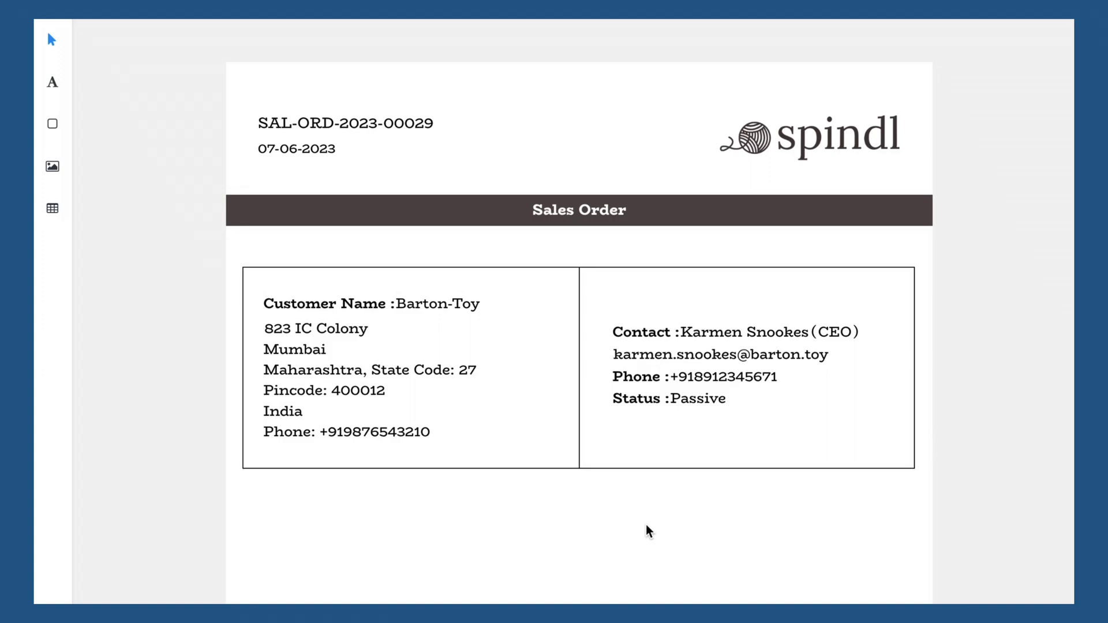
Draw a four-column table below the boxes and stretch it to the full 200 mm width
left_click(52, 210)
scroll(432, 581, "down", 5)
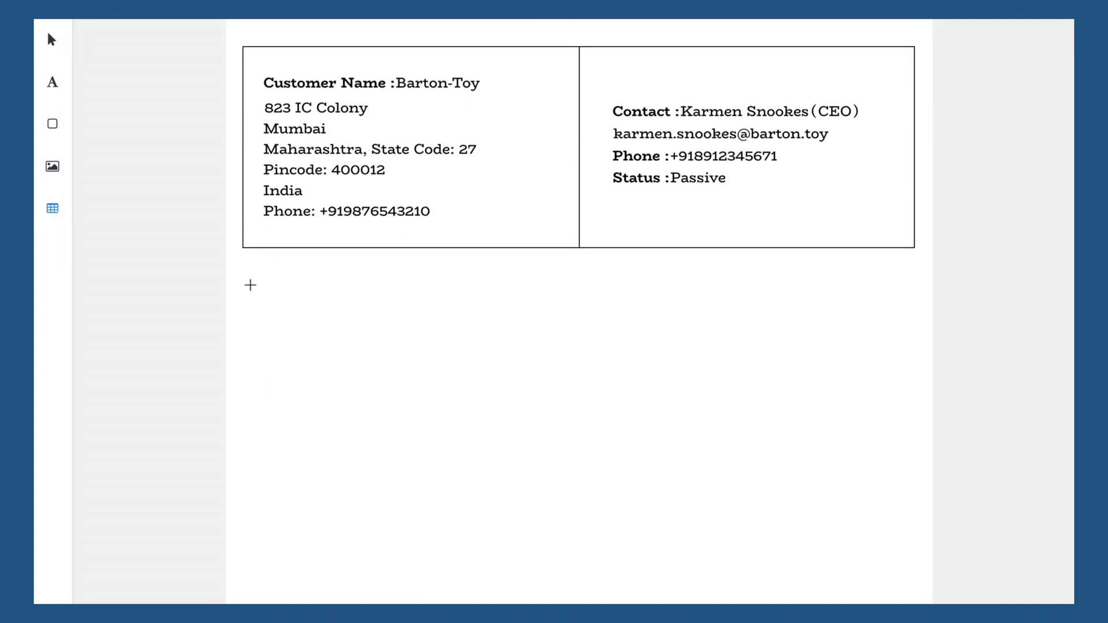
mouse_move(248, 284)
left_mouse_down()
mouse_move(300, 317)
mouse_move(685, 476)
left_mouse_up()
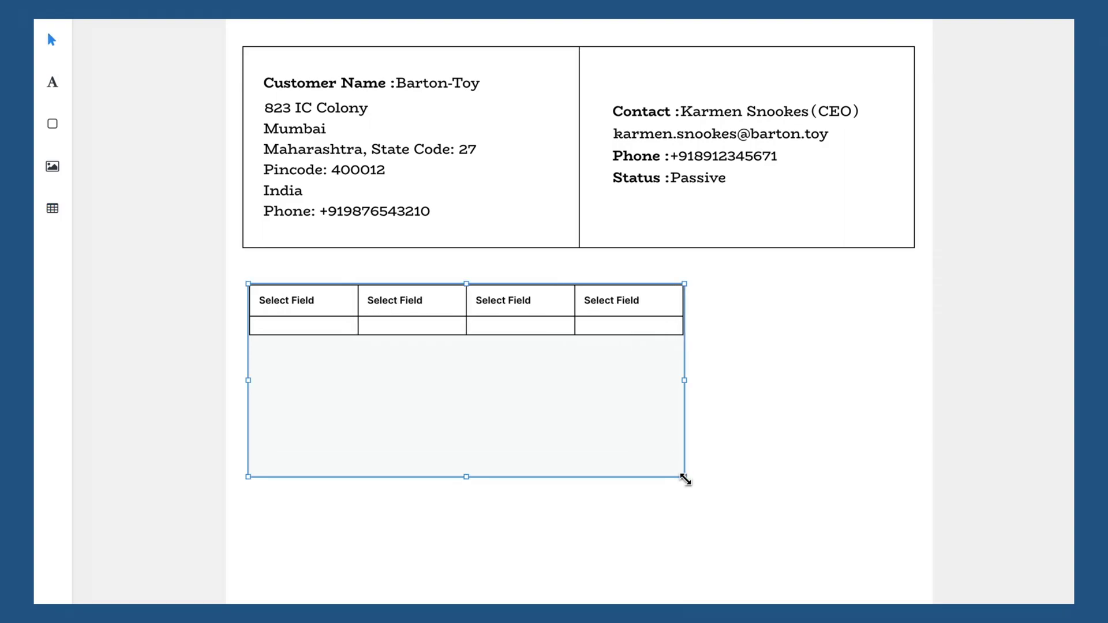
left_click_drag(685, 381, 909, 384)
left_click_drag(782, 378, 781, 374)
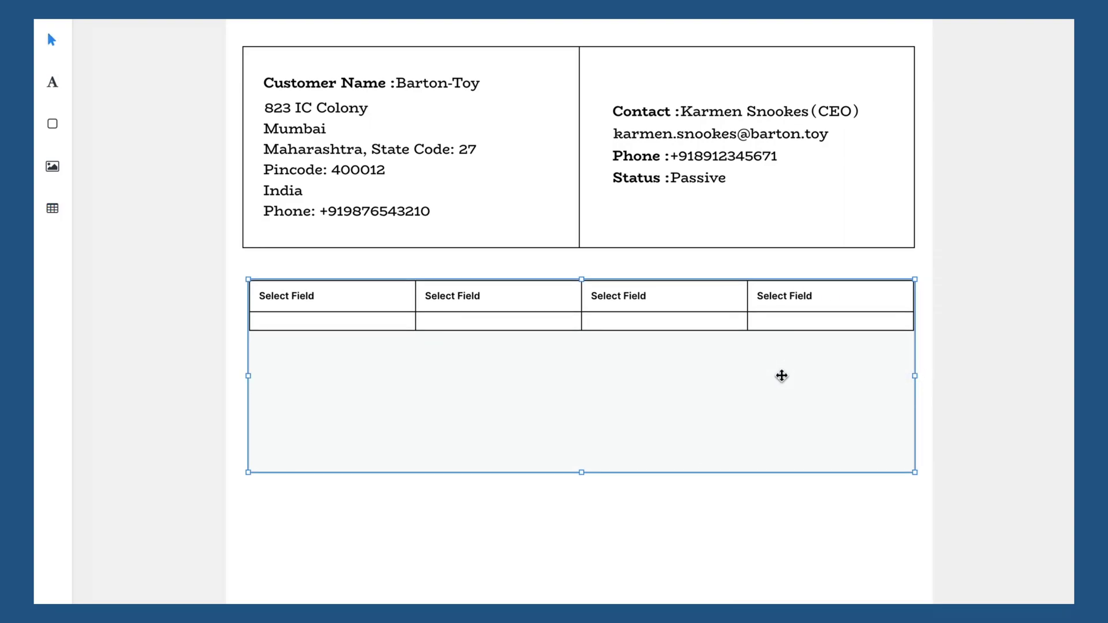
left_click_drag(247, 376, 208, 349)
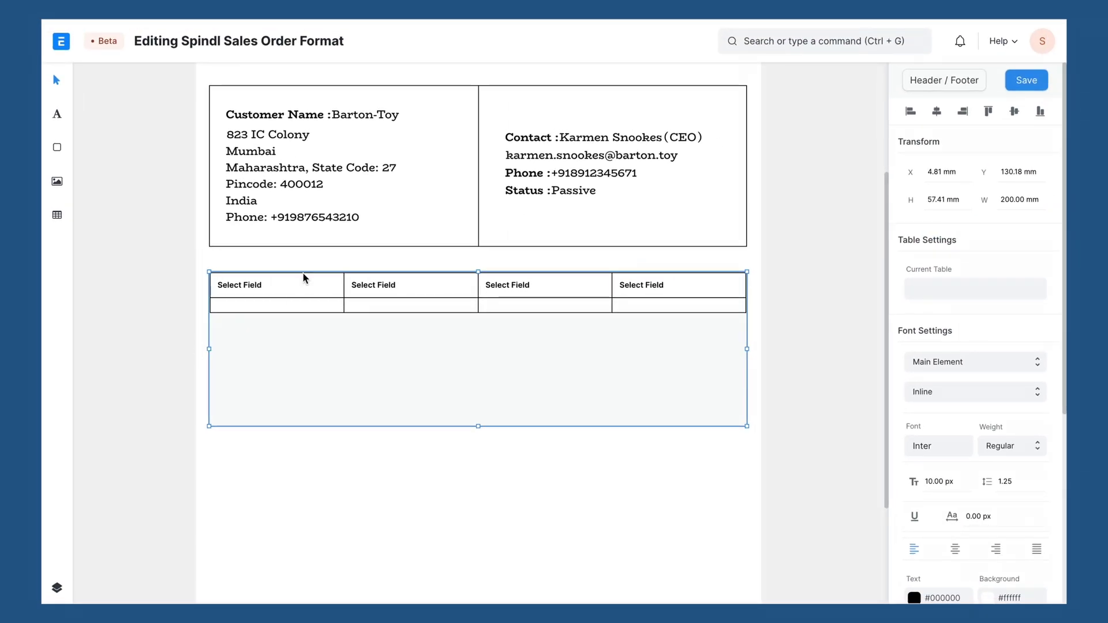
left_click(281, 290)
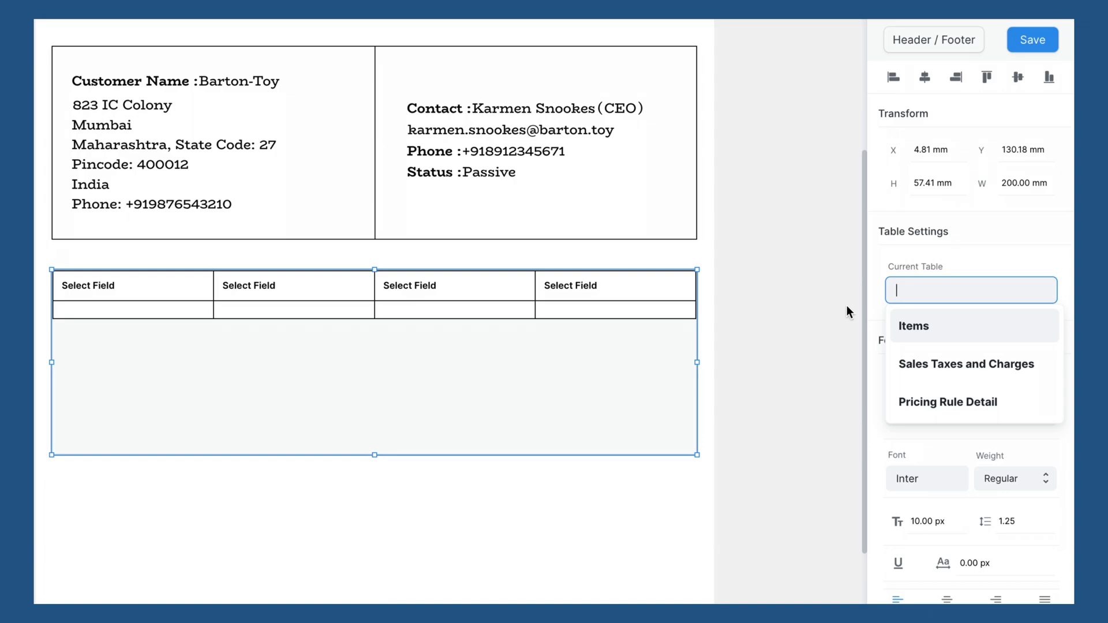
Bind the table to Items and make the first column a narrow Sr. line-number column
left_click(942, 328)
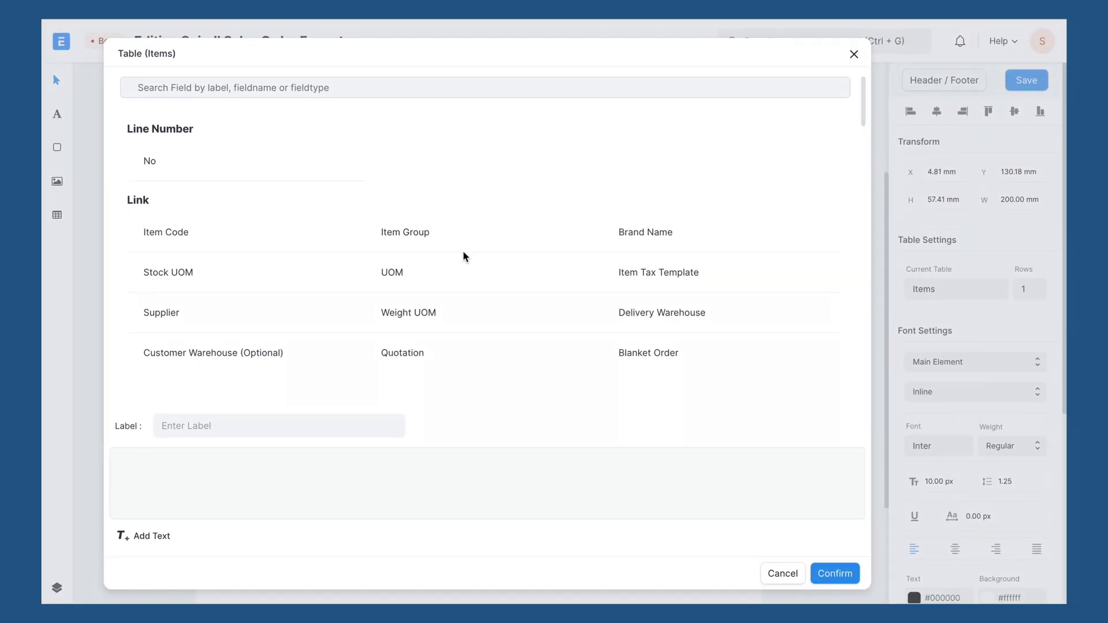
left_click(233, 172)
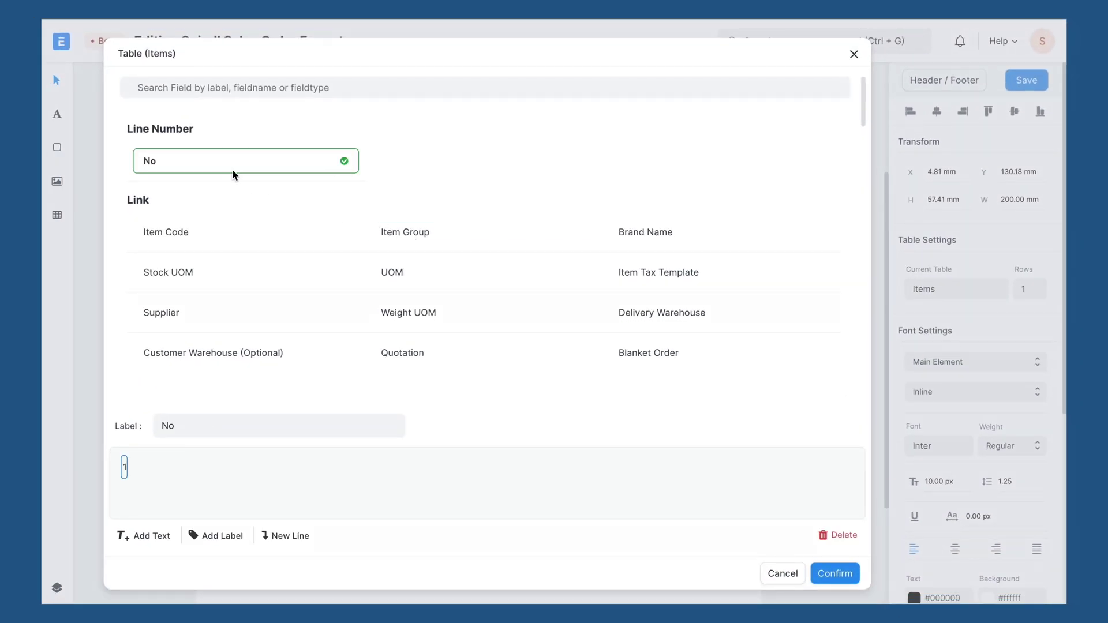
left_click(202, 424)
double_click(202, 424)
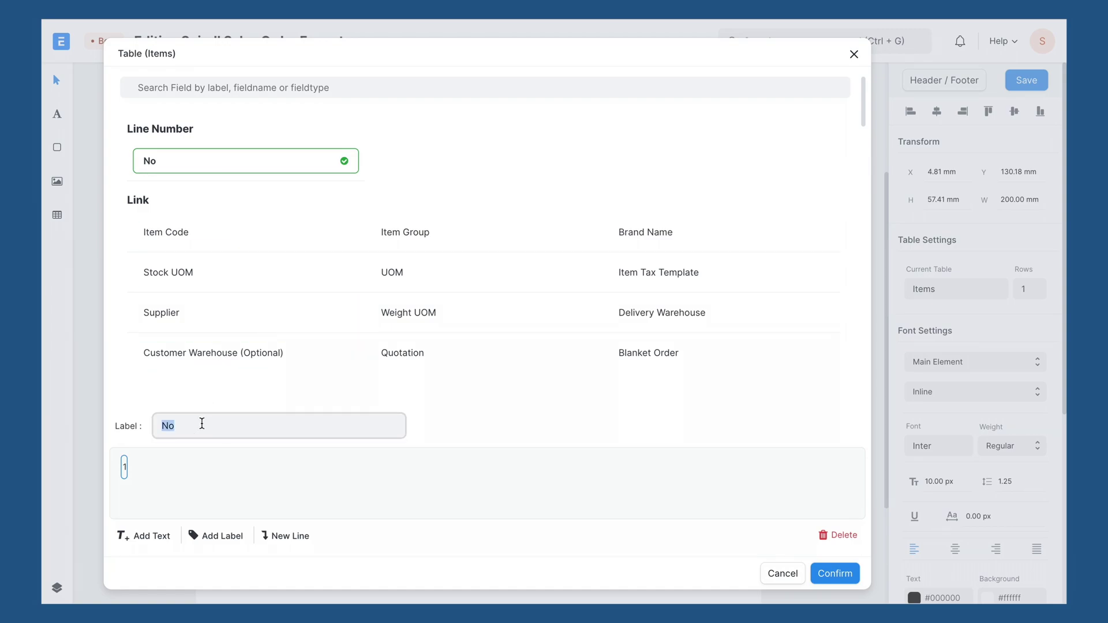
type("Sr.")
left_click(832, 580)
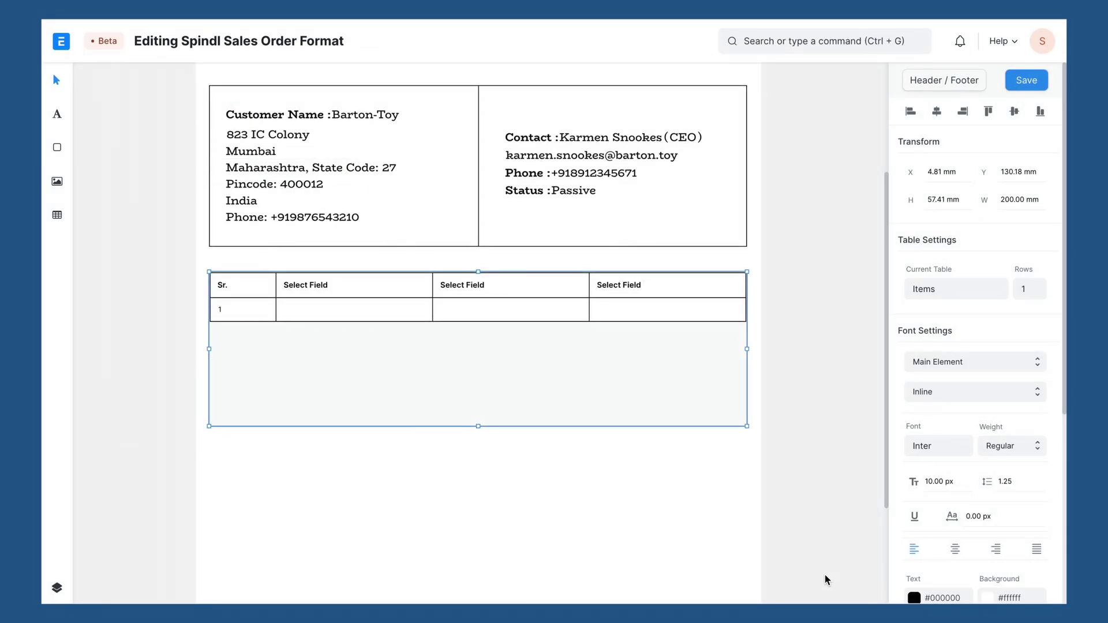
left_click_drag(276, 289, 233, 292)
Set the second column to Quantity plus UOM, labelled Qty
left_click(265, 285)
type("qty")
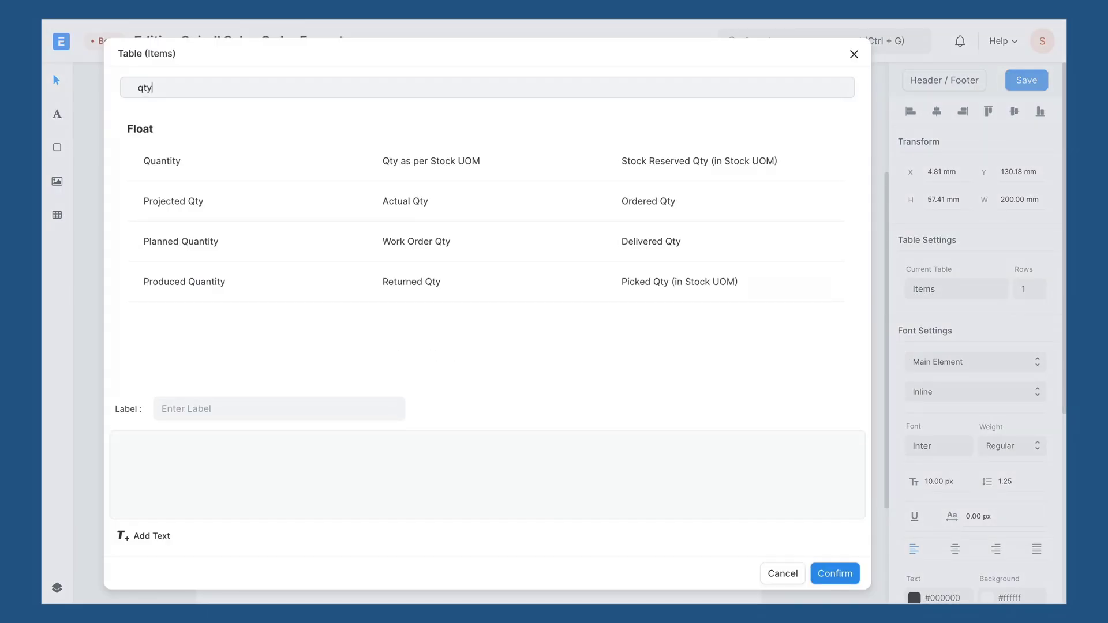
left_click(192, 155)
double_click(189, 410)
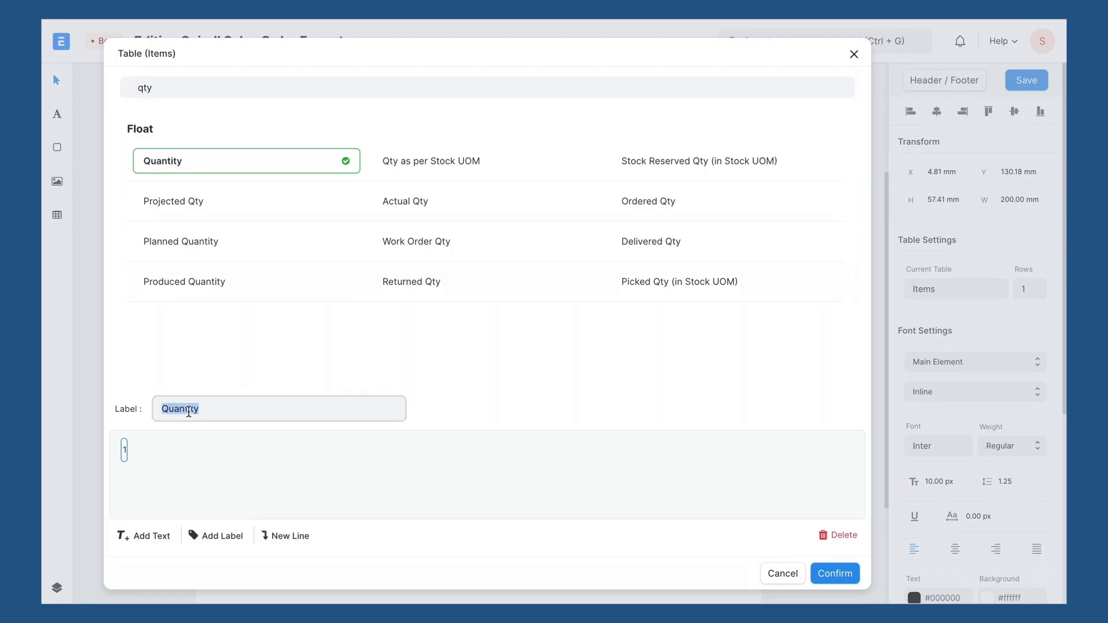
type("Q")
left_click(195, 87)
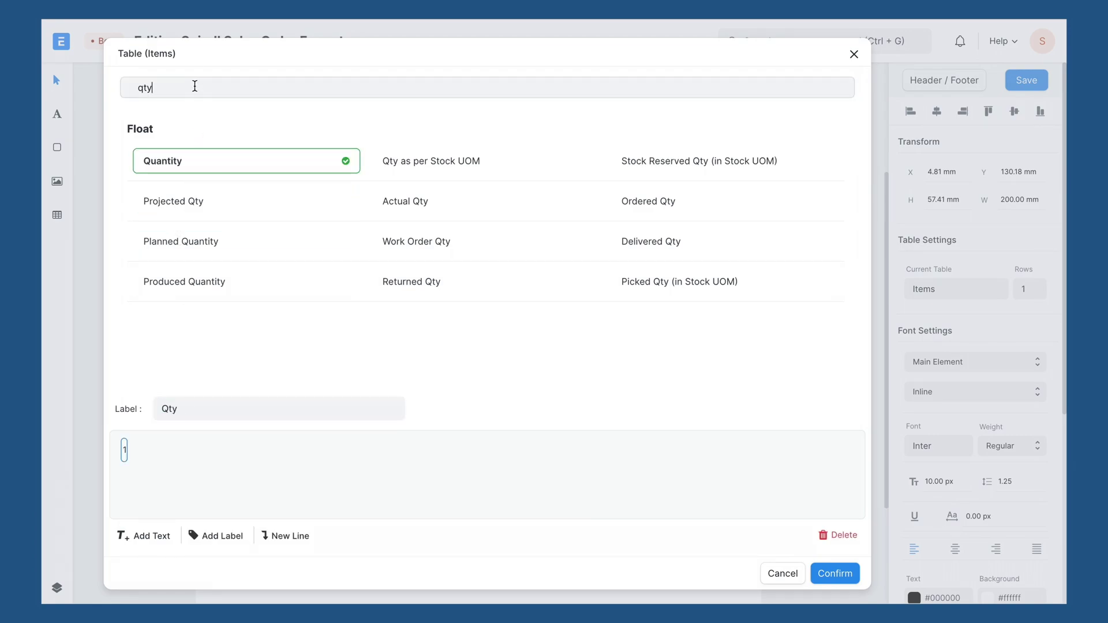
key("ctrl+a")
type("uom")
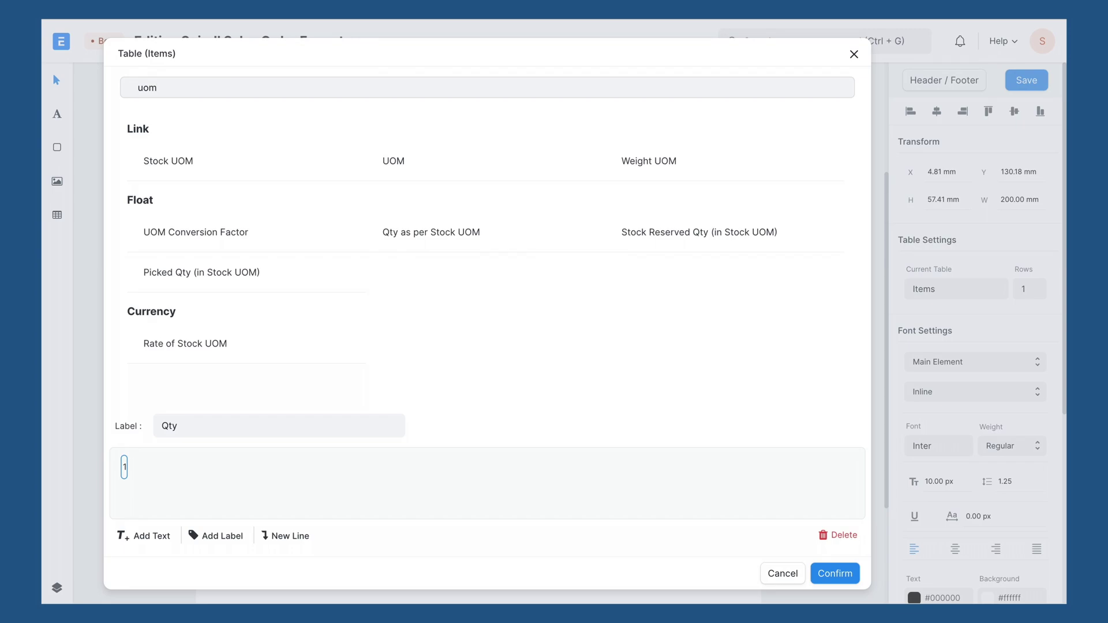
left_click(383, 160)
left_click(835, 573)
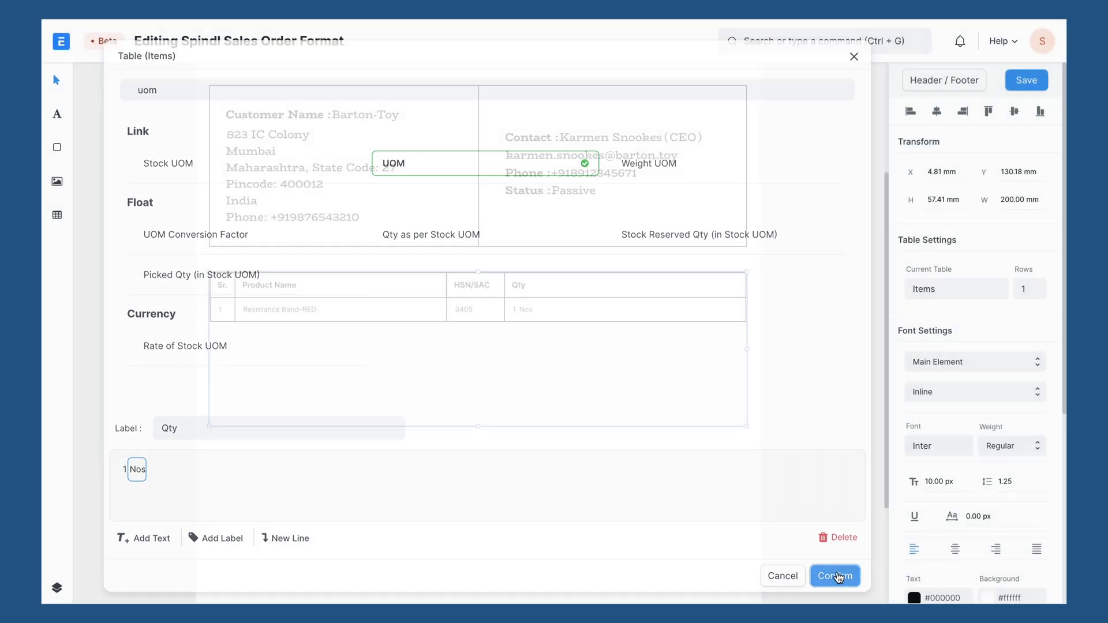
Insert a new column to the right of Qty
left_click(565, 288)
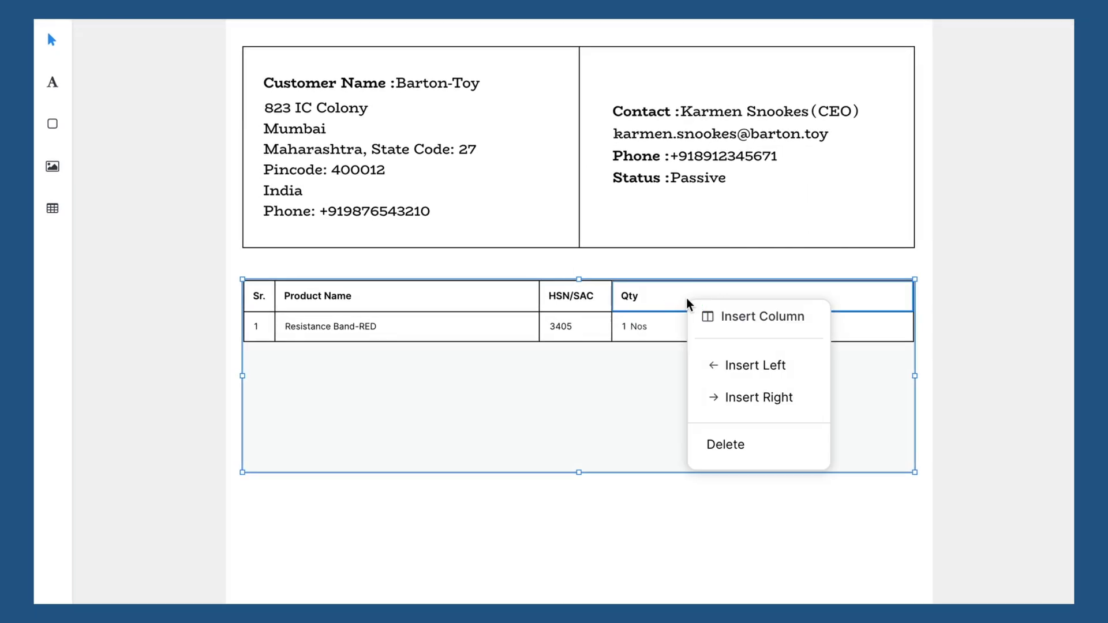
left_click(768, 406)
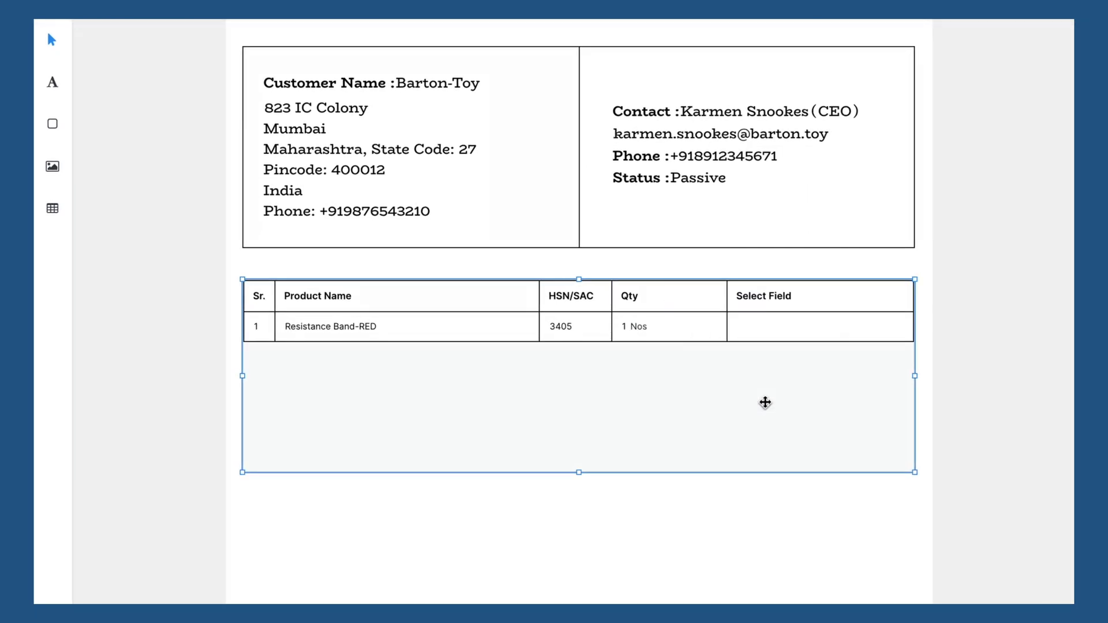
double_click(767, 317)
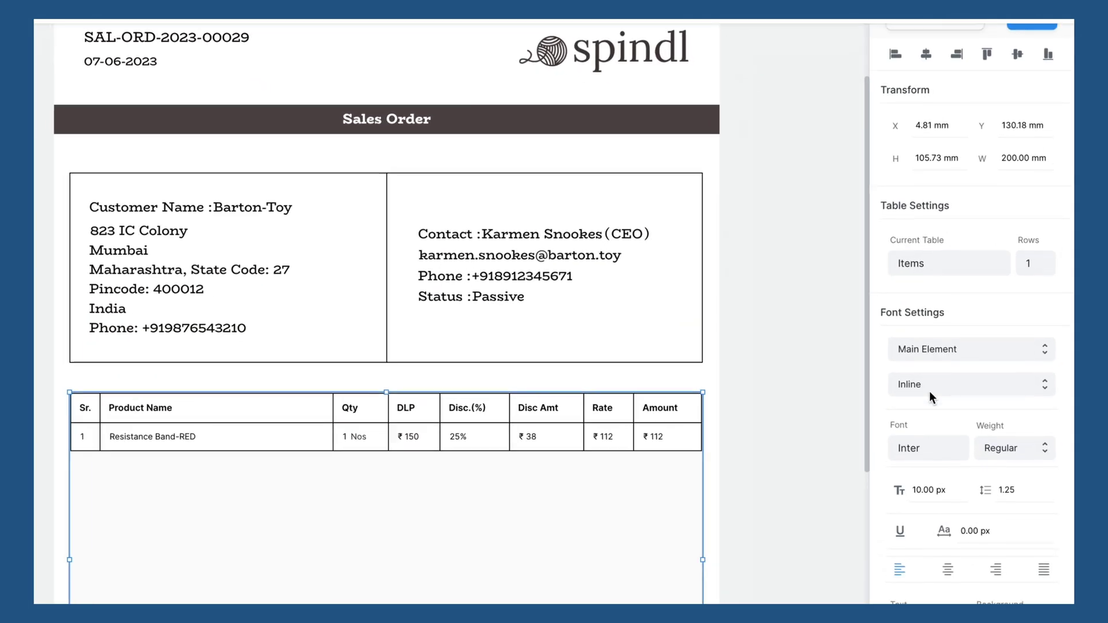
Style the table headings in Extra Bold BioRhyme with dark brown #594a4a text
scroll(928, 393, "down", 3)
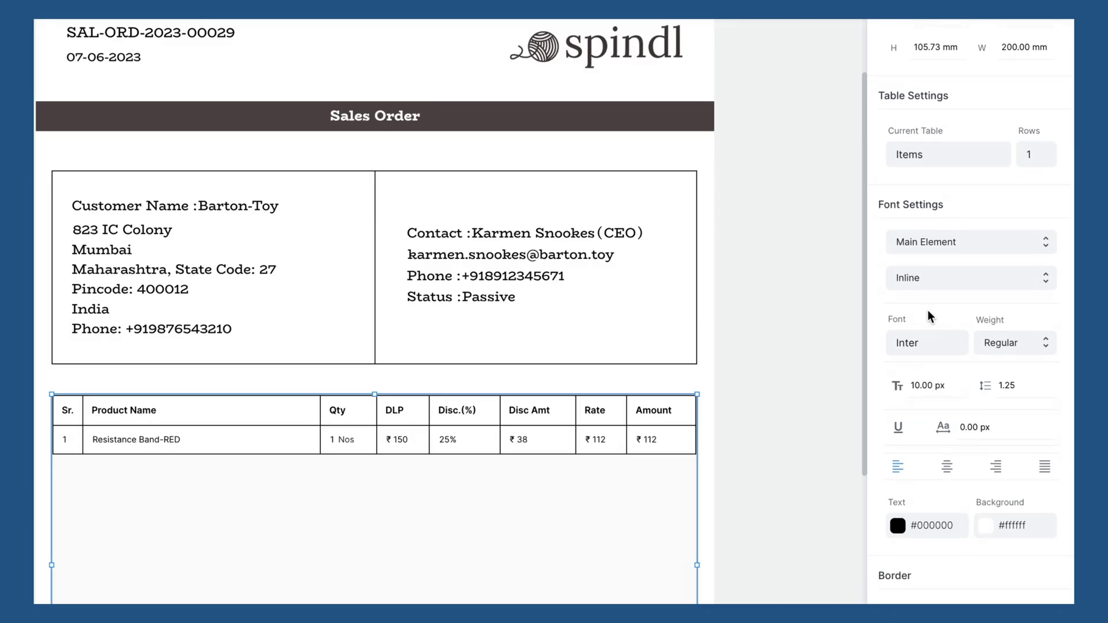
left_click(944, 234)
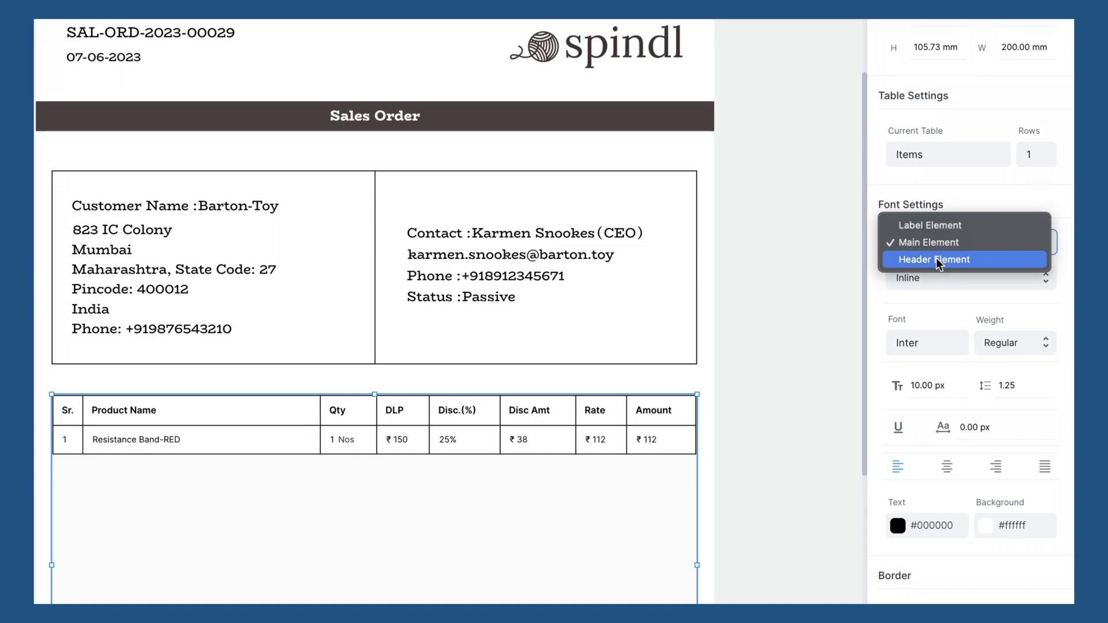
left_click(938, 258)
left_click(959, 346)
type("Bio")
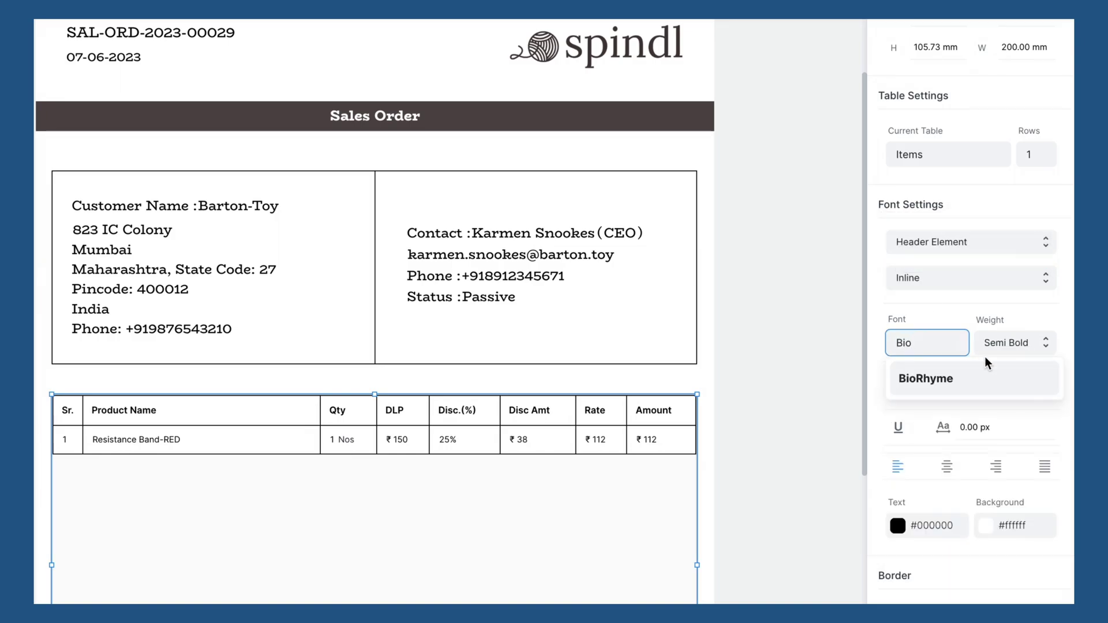
key("Return")
left_click(1005, 346)
left_click(1006, 378)
scroll(930, 479, "down", 3)
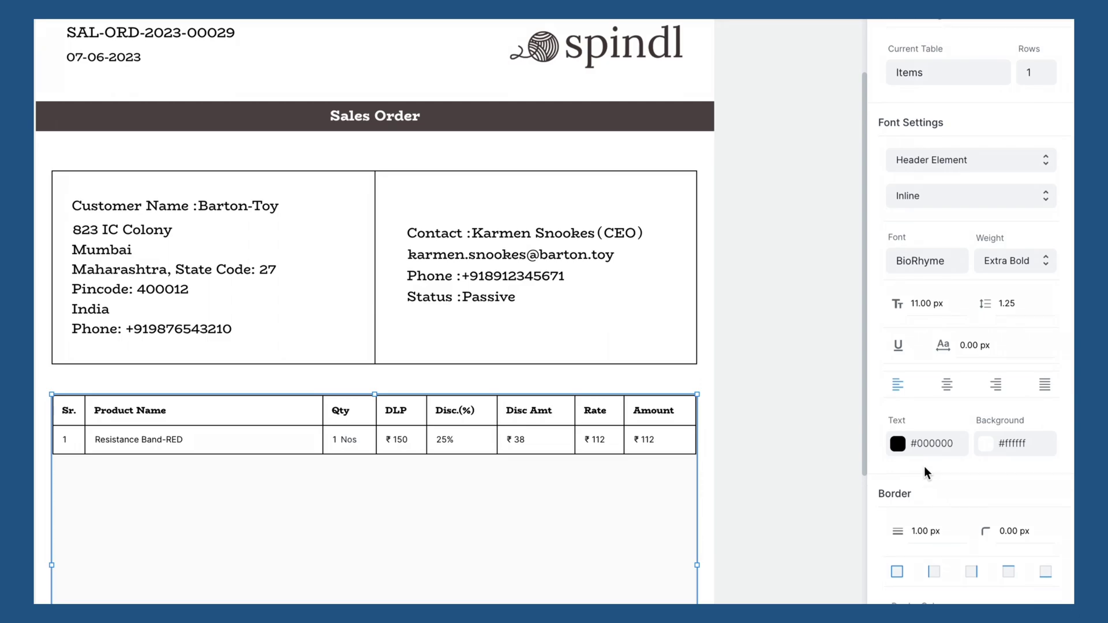
left_click(926, 444)
left_click(857, 337)
left_click_drag(857, 336, 868, 346)
left_click(483, 495)
Set the table row text font to BioRhyme
scroll(482, 495, "down", 1)
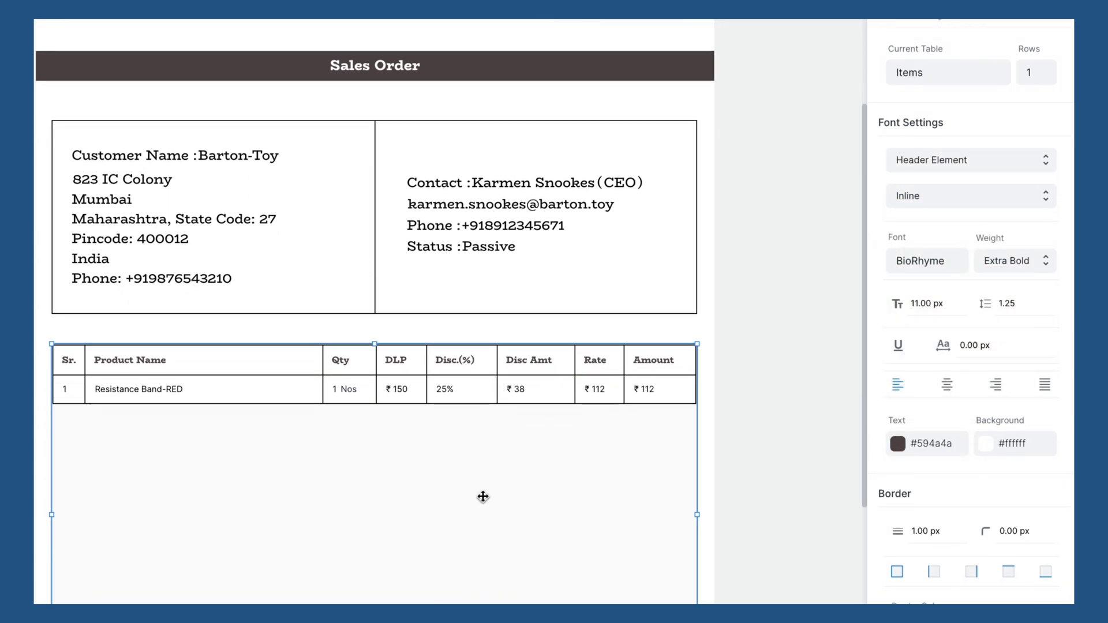
left_click(954, 165)
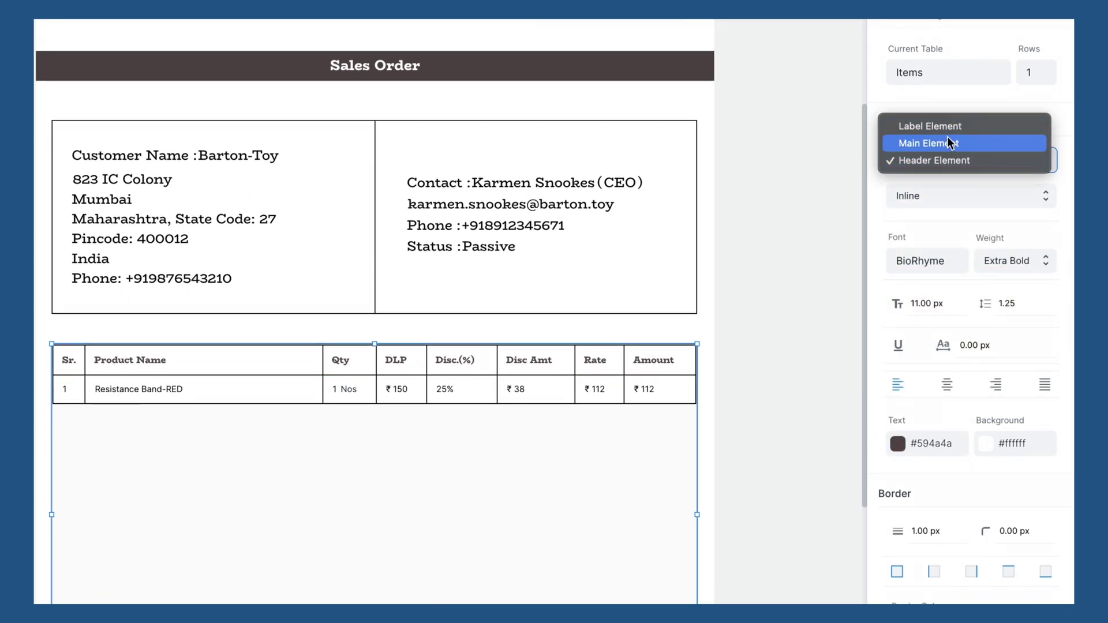
left_click(948, 142)
left_click(935, 262)
type("Bi")
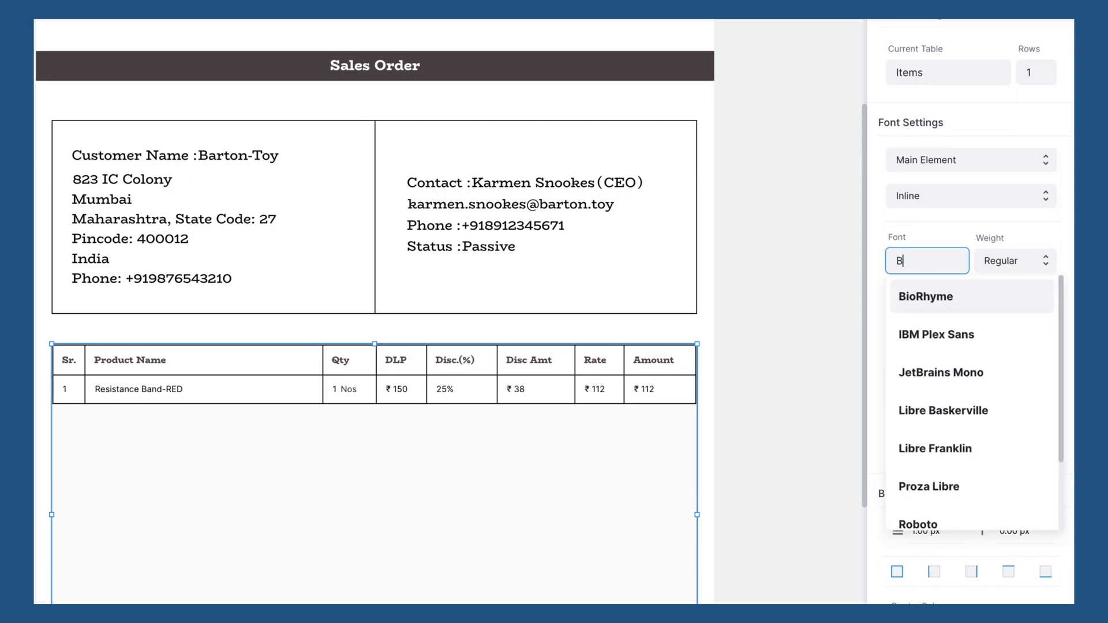
left_click(956, 297)
scroll(956, 297, "down", 2)
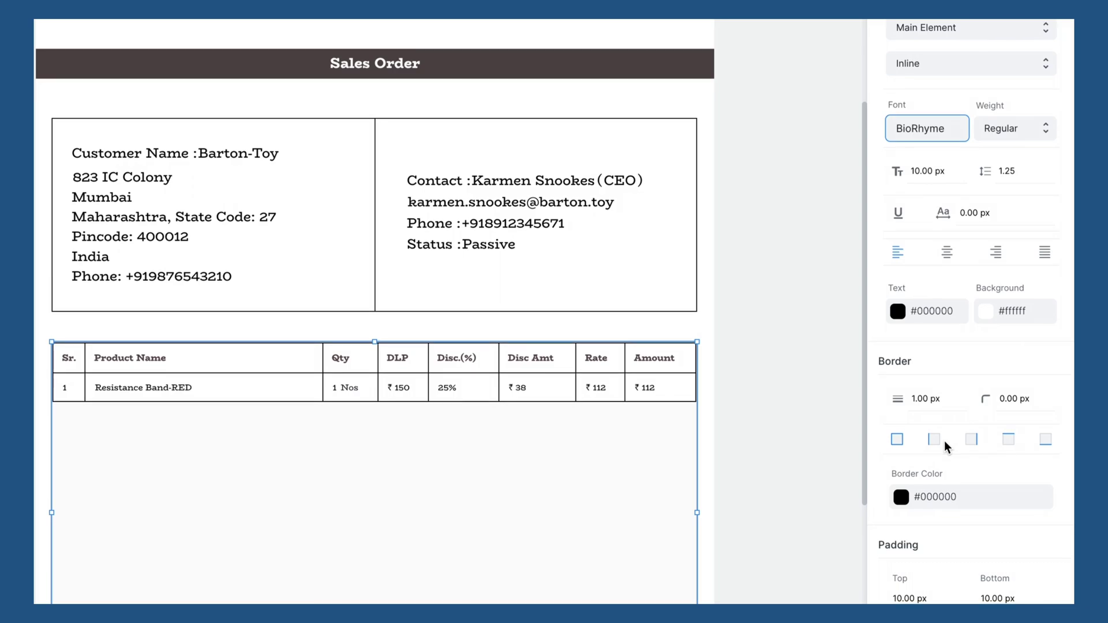
Set the Items table border colour to #a69a9a for rows and #a89e9e for headings
left_click(901, 500)
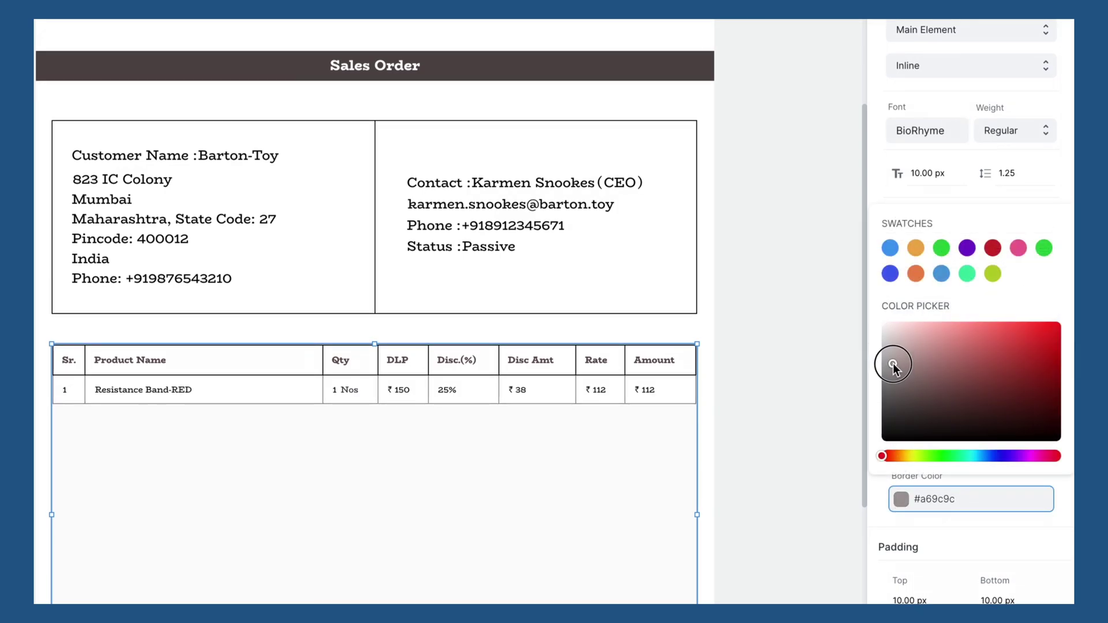
left_click(879, 189)
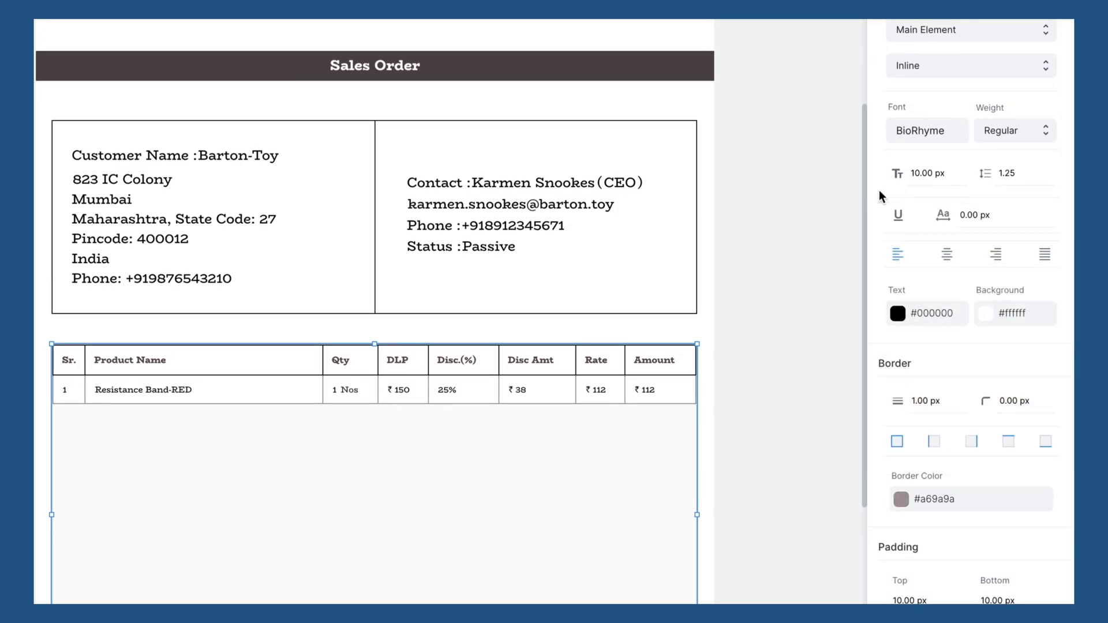
scroll(916, 264, "up", 3)
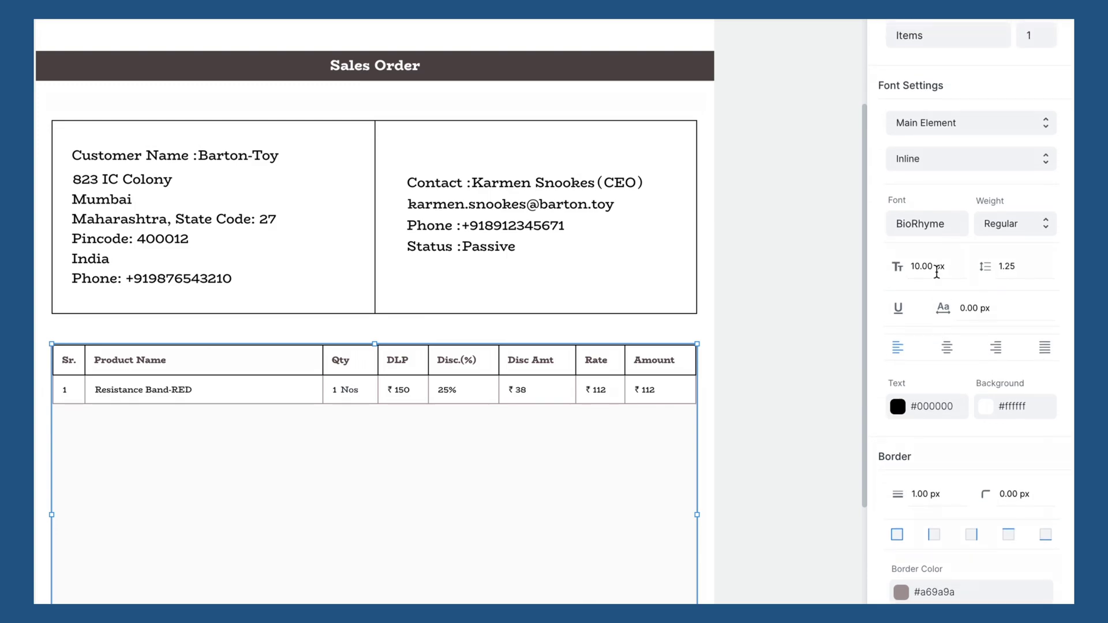
left_click(966, 118)
left_click(970, 141)
scroll(935, 440, "down", 1)
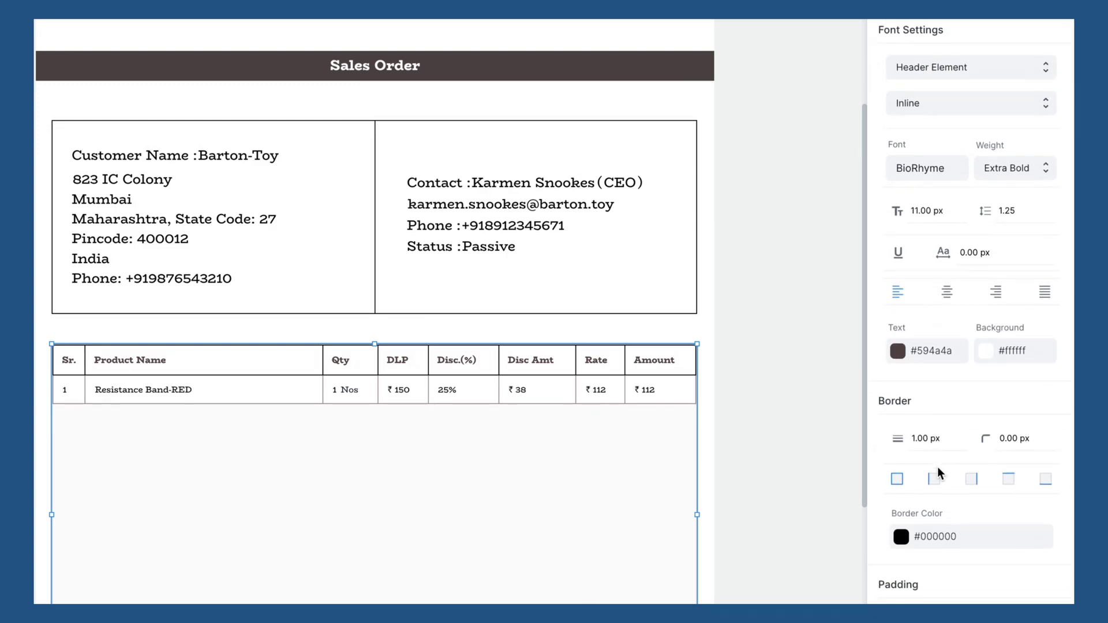
left_click(901, 536)
left_click(893, 399)
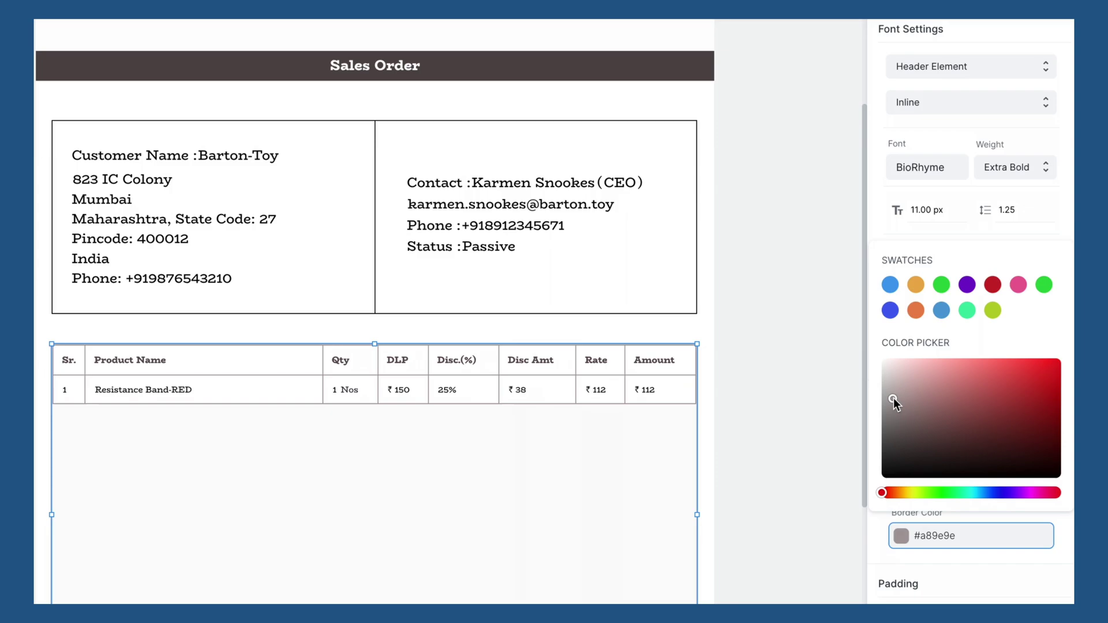
left_click(895, 557)
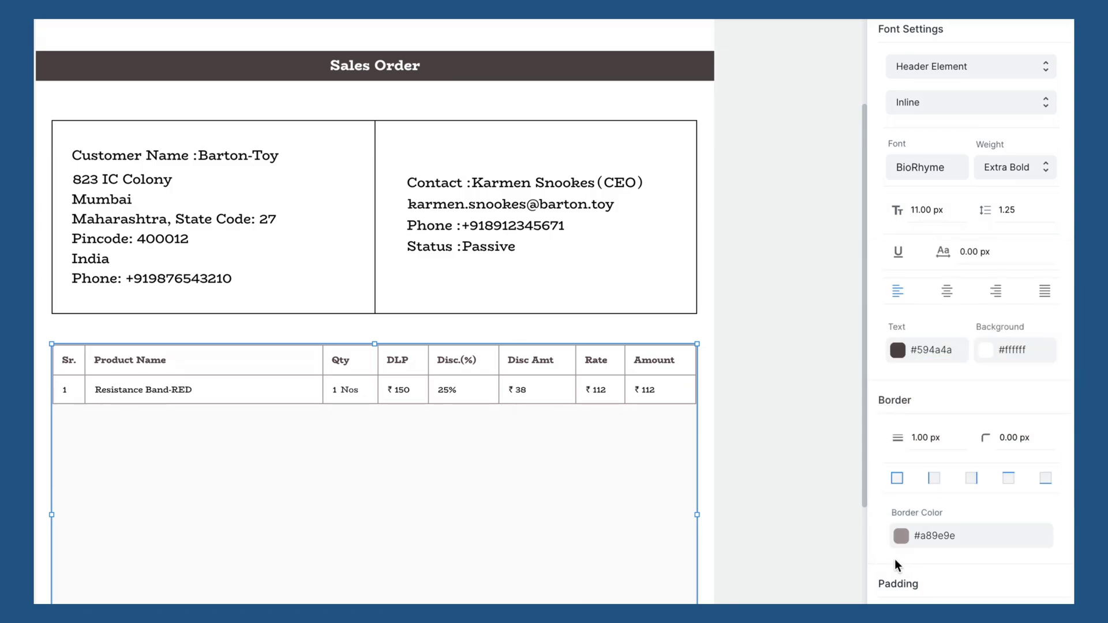
Try 8 px top padding on the headings, then restore it to 10 px
scroll(762, 472, "down", 1)
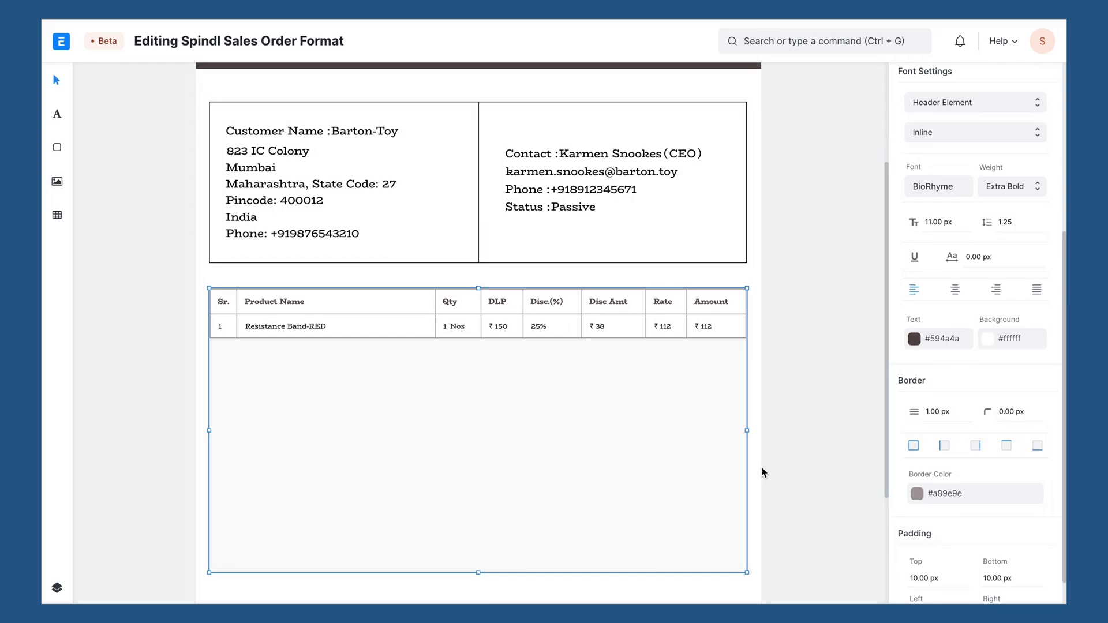
scroll(762, 472, "down", 1)
scroll(918, 542, "down", 1)
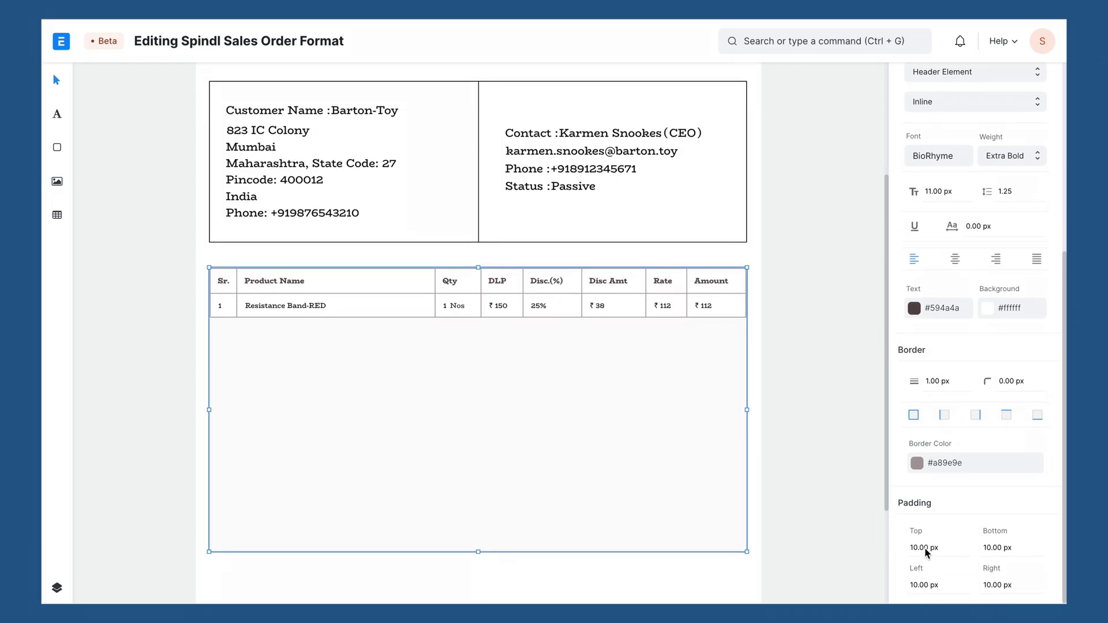
left_click(947, 547)
key("Down")
key("Down")
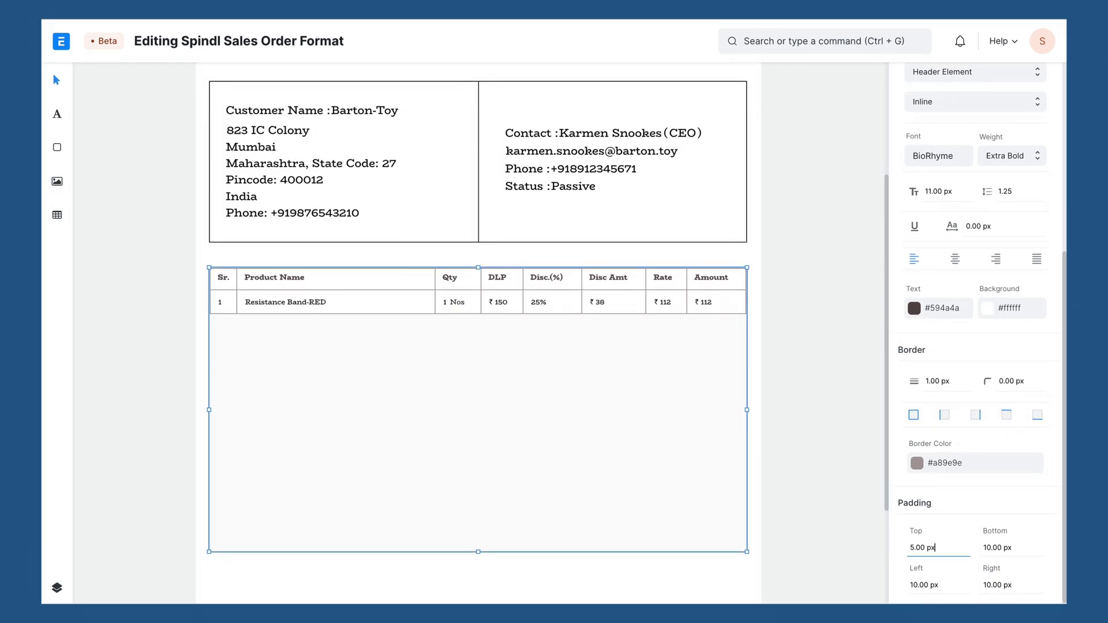
key("Up")
key("Up")
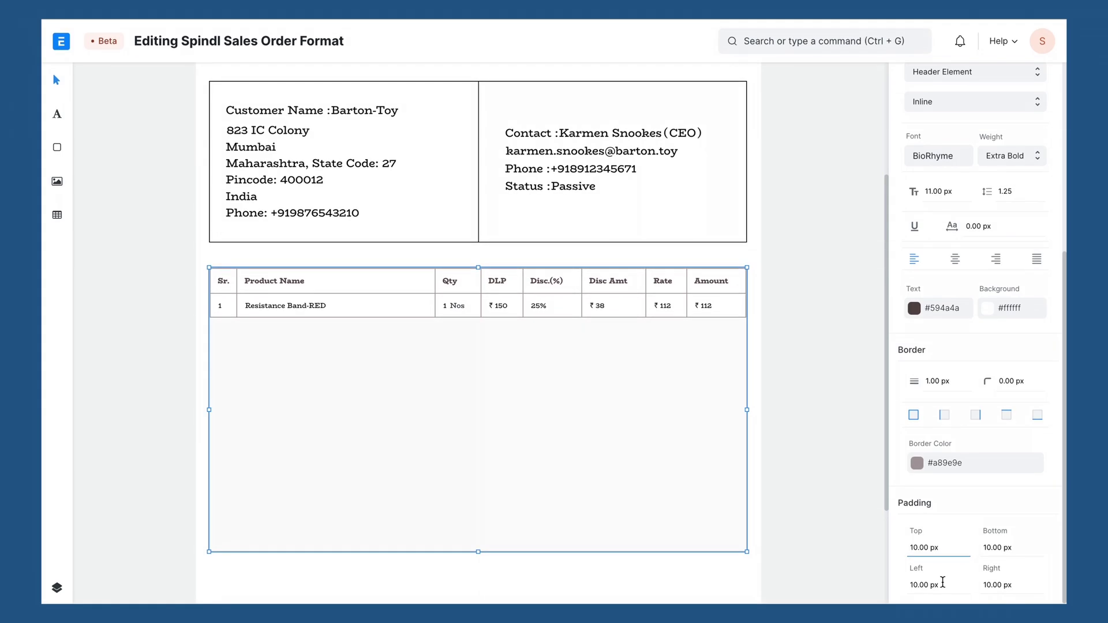
key("Right")
scroll(969, 522, "up", 5)
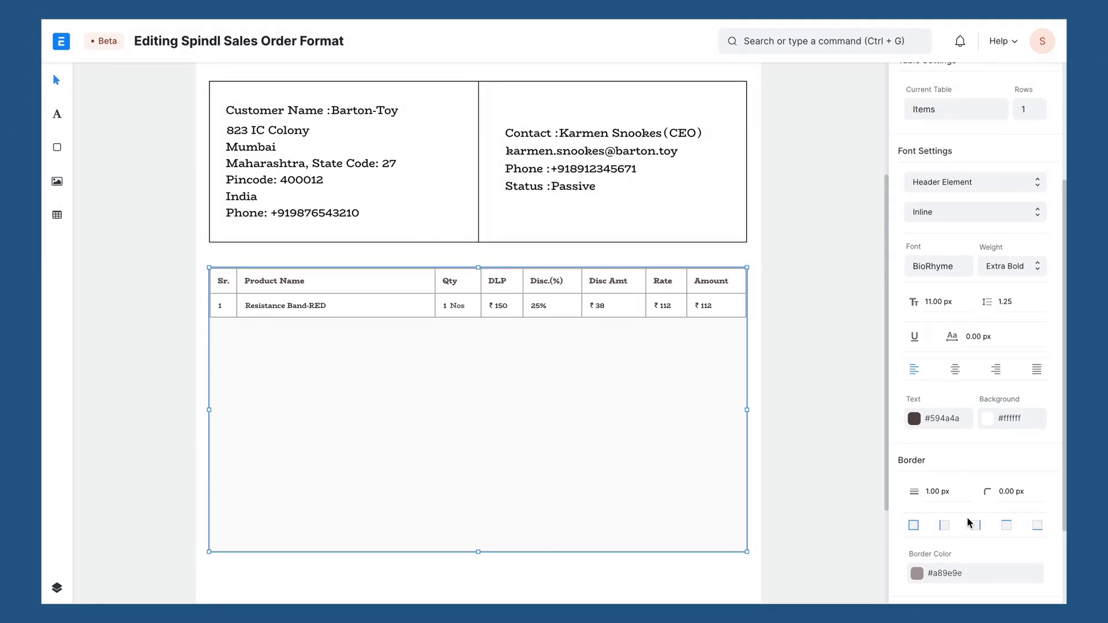
Move the order number, logo and Sales Order bar up, nudging the bar slightly higher
left_click(844, 497)
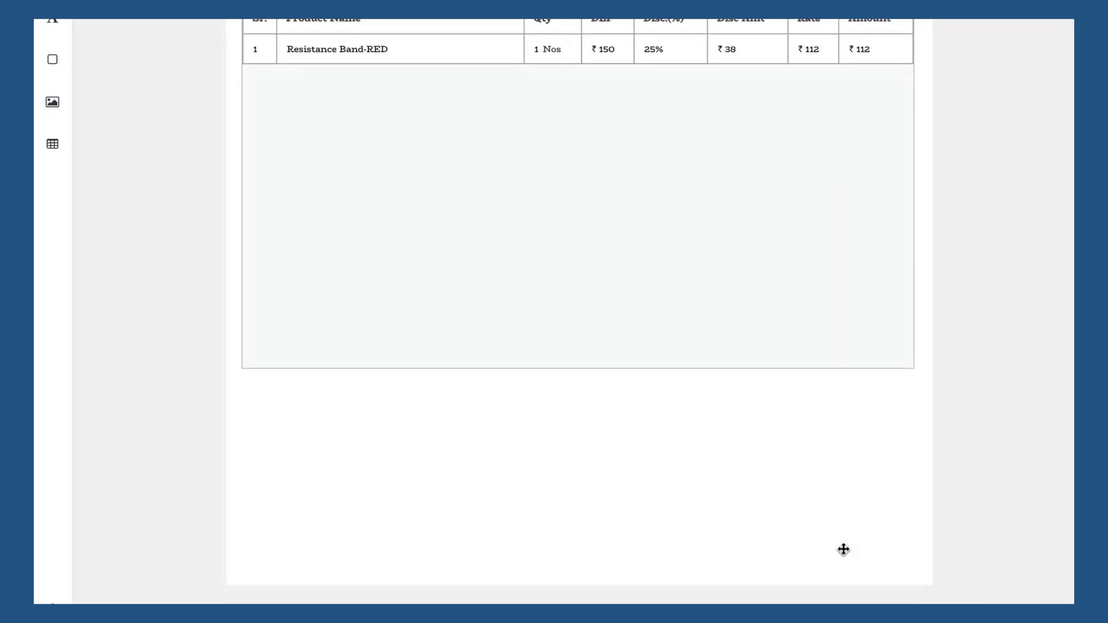
scroll(571, 458, "up", 7)
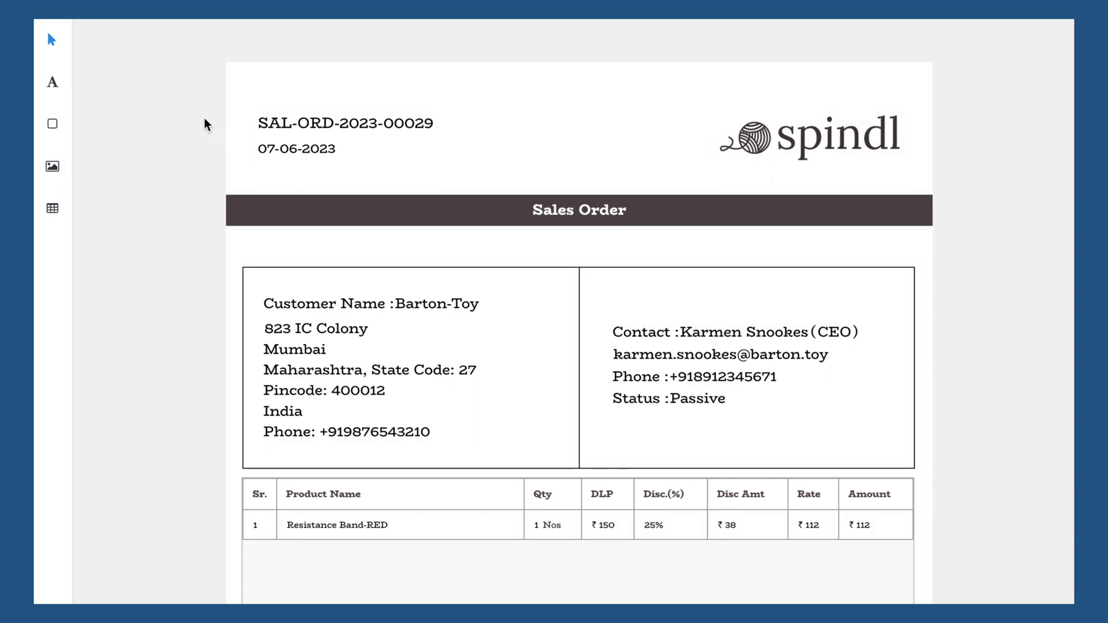
left_click_drag(205, 118, 824, 207)
key("shift+Up")
key("shift+Up")
key("shift+Up")
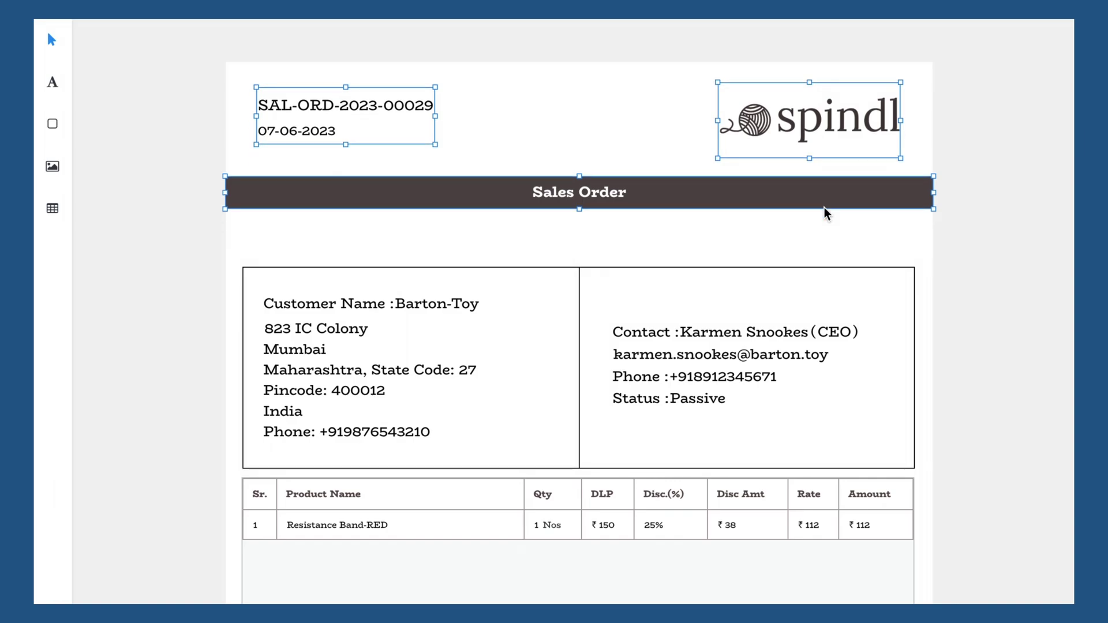
left_click(813, 236)
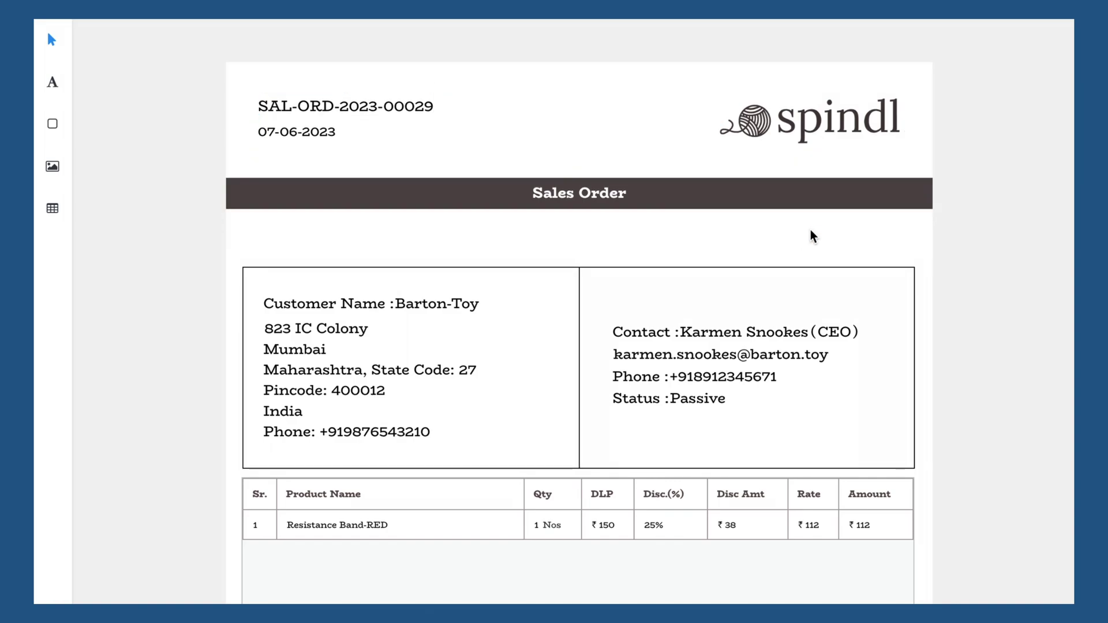
left_click(836, 198)
left_click_drag(836, 198, 836, 193)
left_click(796, 249)
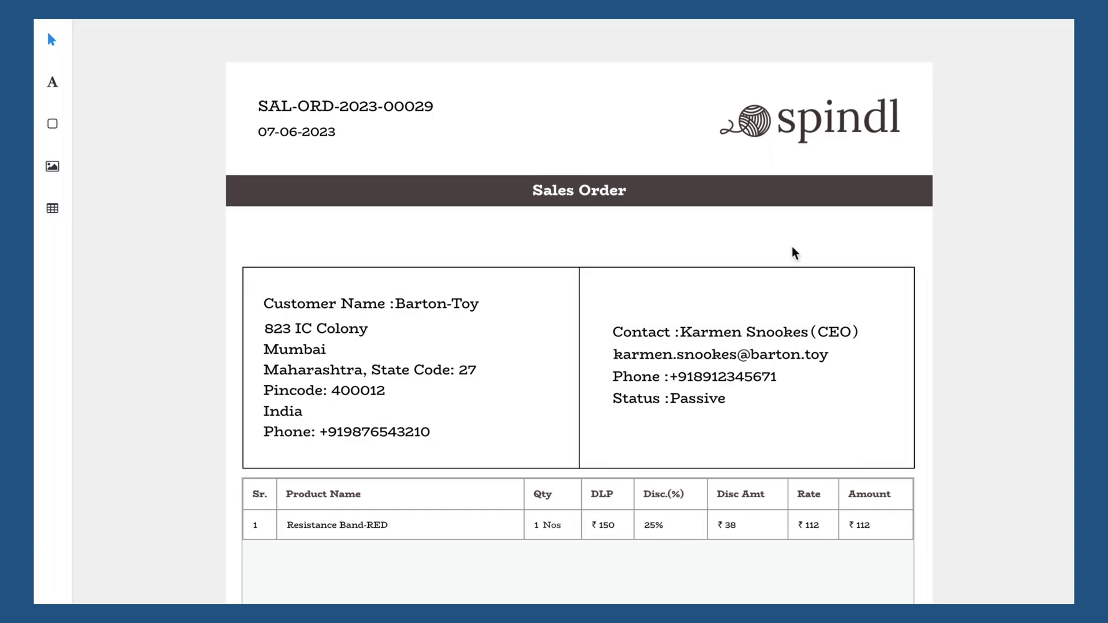
Shift the customer and contact boxes up slightly and select the items table
left_click(766, 283)
left_click(534, 290, "shift")
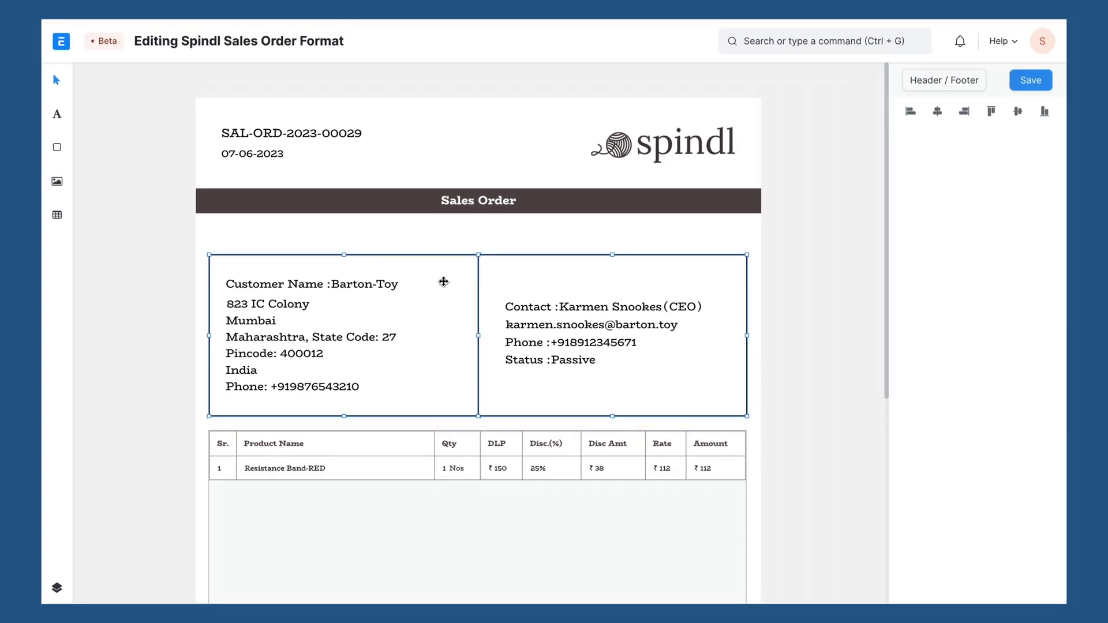
left_click_drag(444, 281, 443, 278)
scroll(514, 383, "down", 2)
left_click(514, 407)
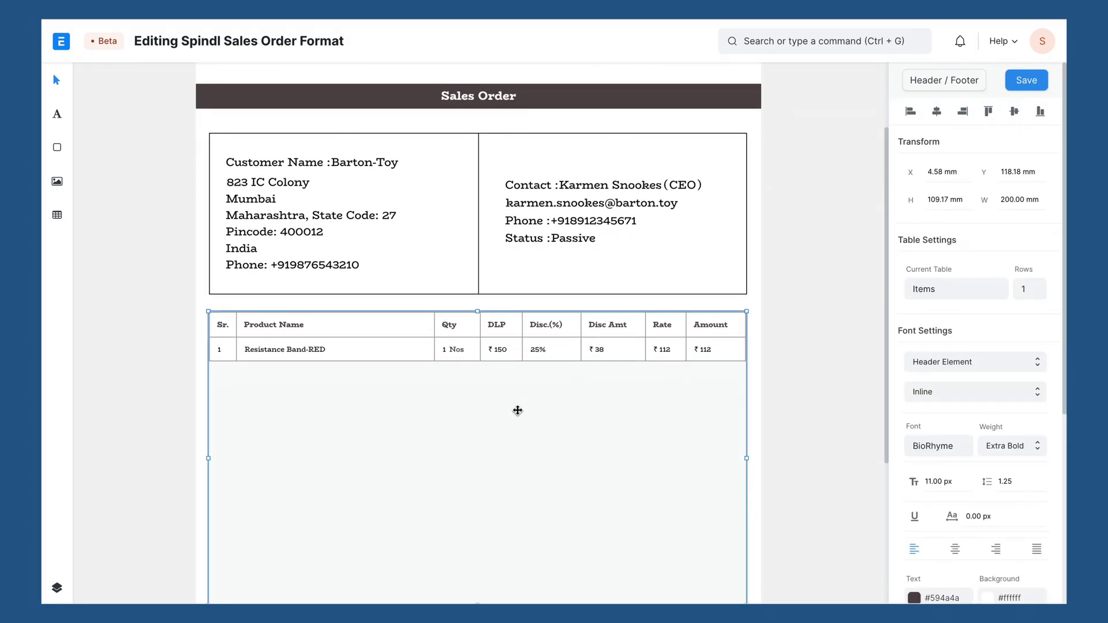
left_click(518, 271)
left_click(768, 335)
scroll(769, 369, "down", 4)
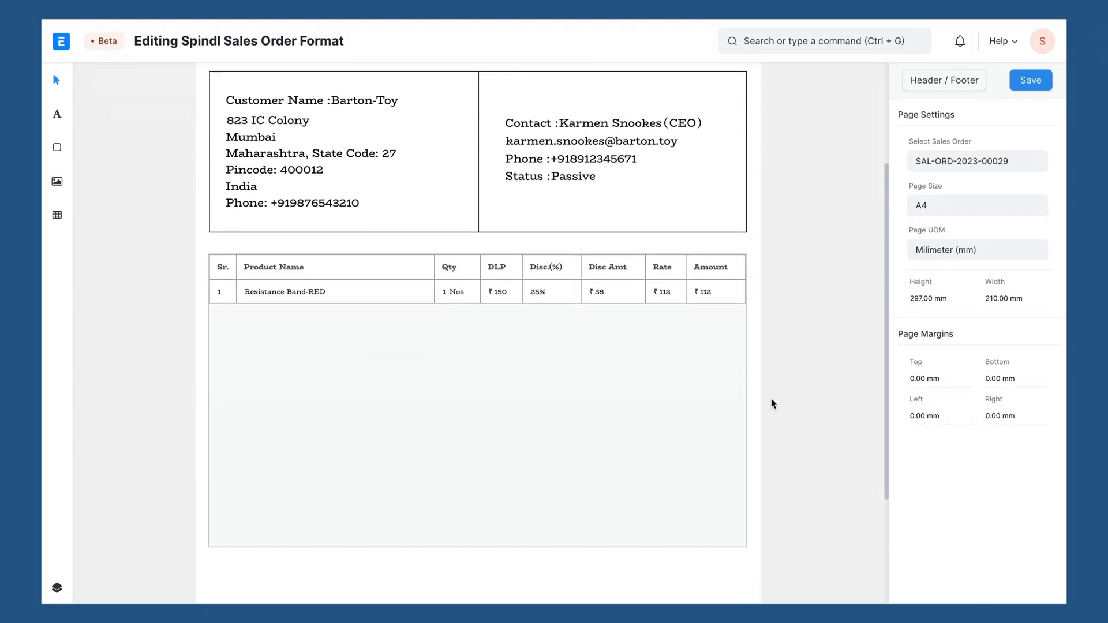
left_click(717, 378)
left_click(649, 482)
scroll(649, 482, "down", 1)
left_click(478, 370)
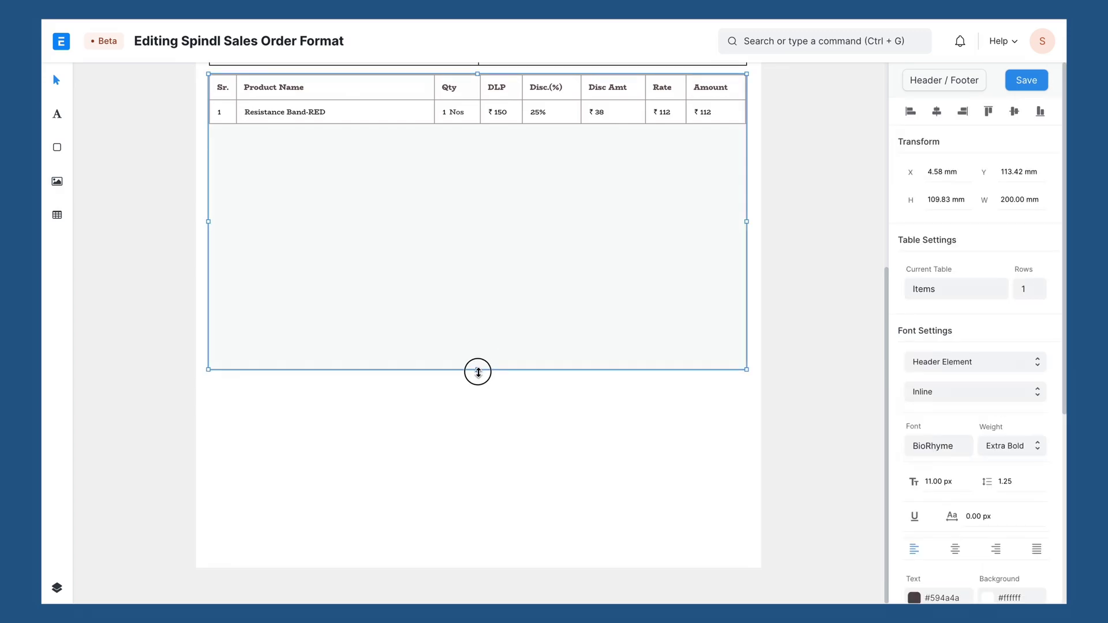
Extend the items table slightly and draw a borderless full-width #544a4a bar below it
left_click_drag(478, 369, 481, 378)
left_click(482, 411)
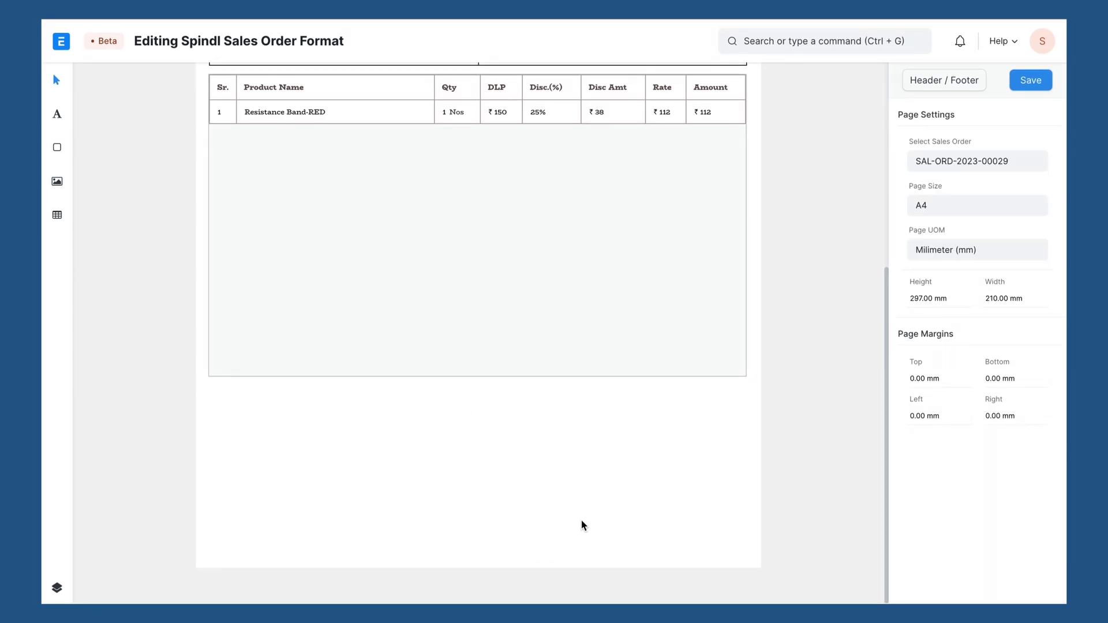
left_click_drag(243, 434, 902, 469)
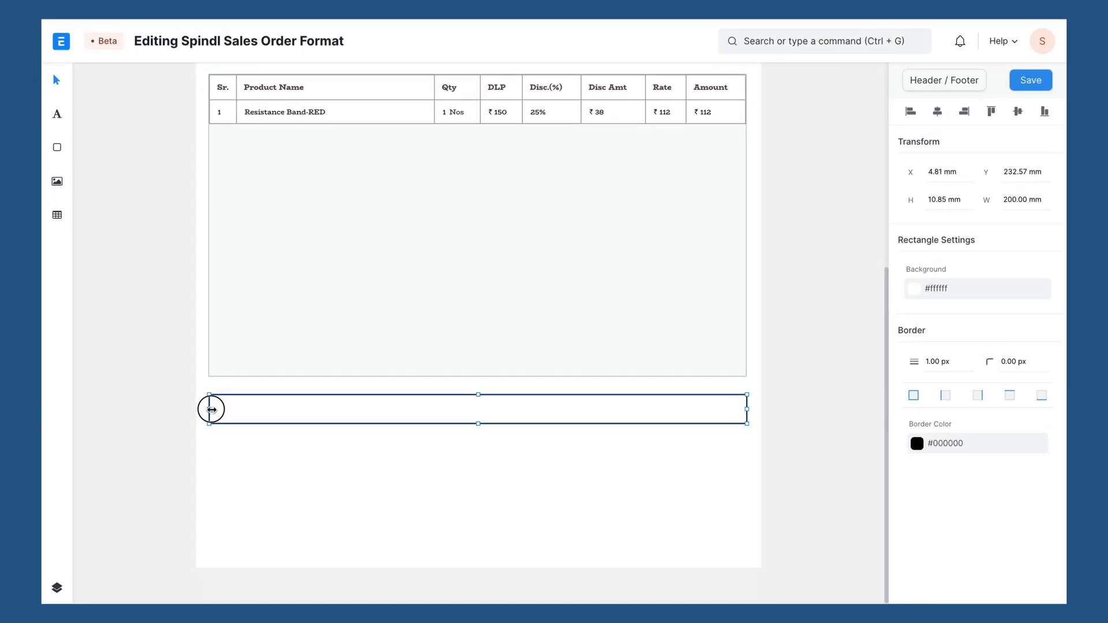
double_click(952, 362)
type("0")
left_click(952, 287)
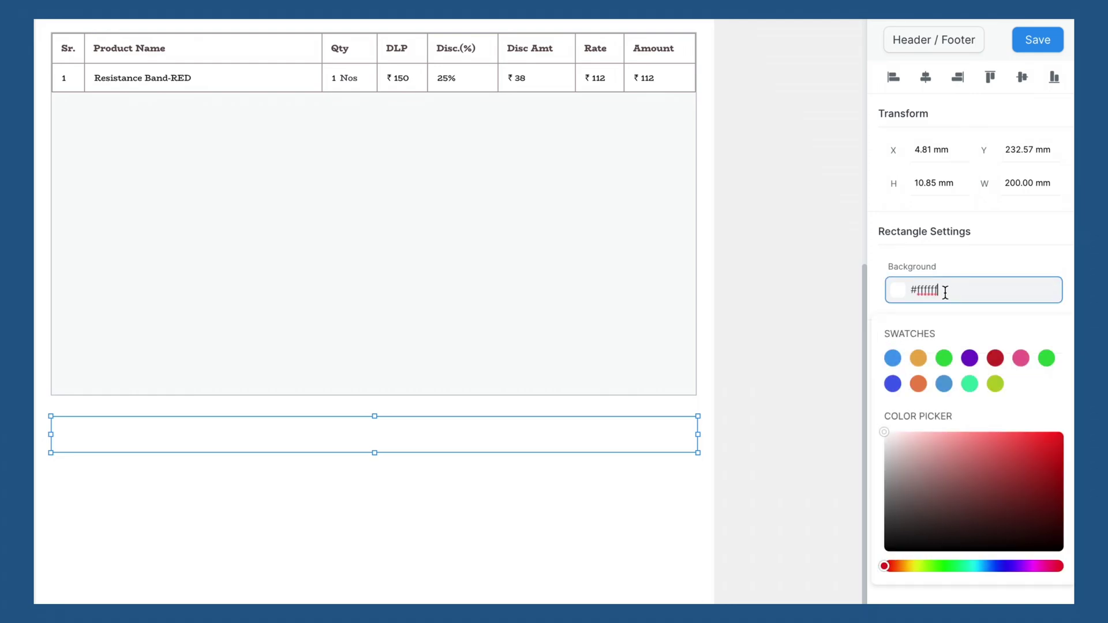
double_click(951, 287)
type("544a4a")
key("Tab")
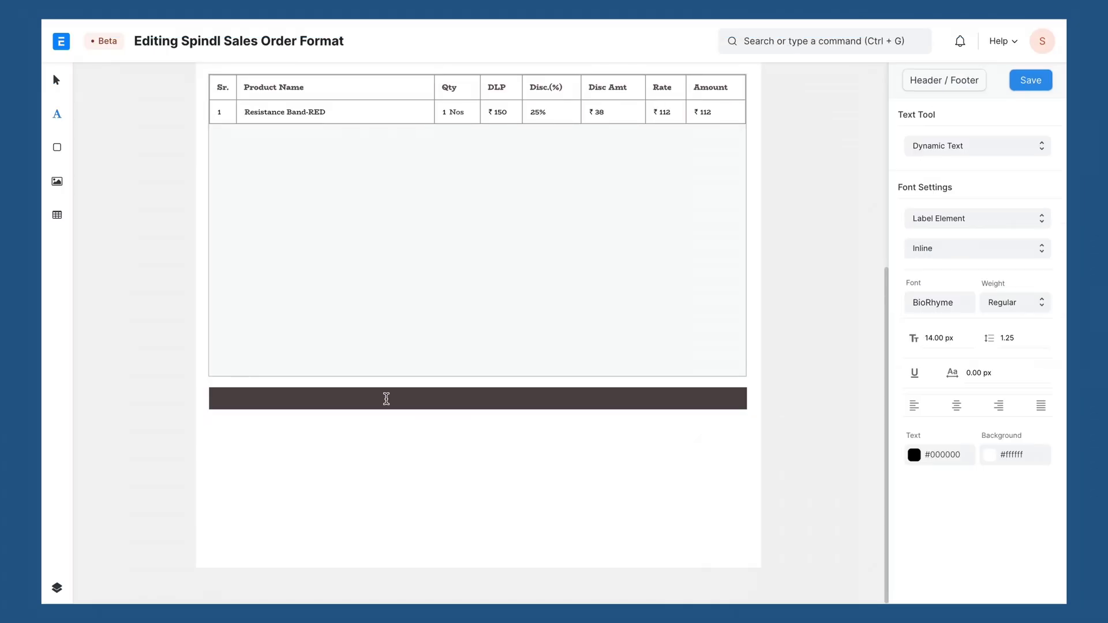
Add In Words, Total Quantity :15 and Total :₹ 11,112 text in and under the bar
left_click(262, 420)
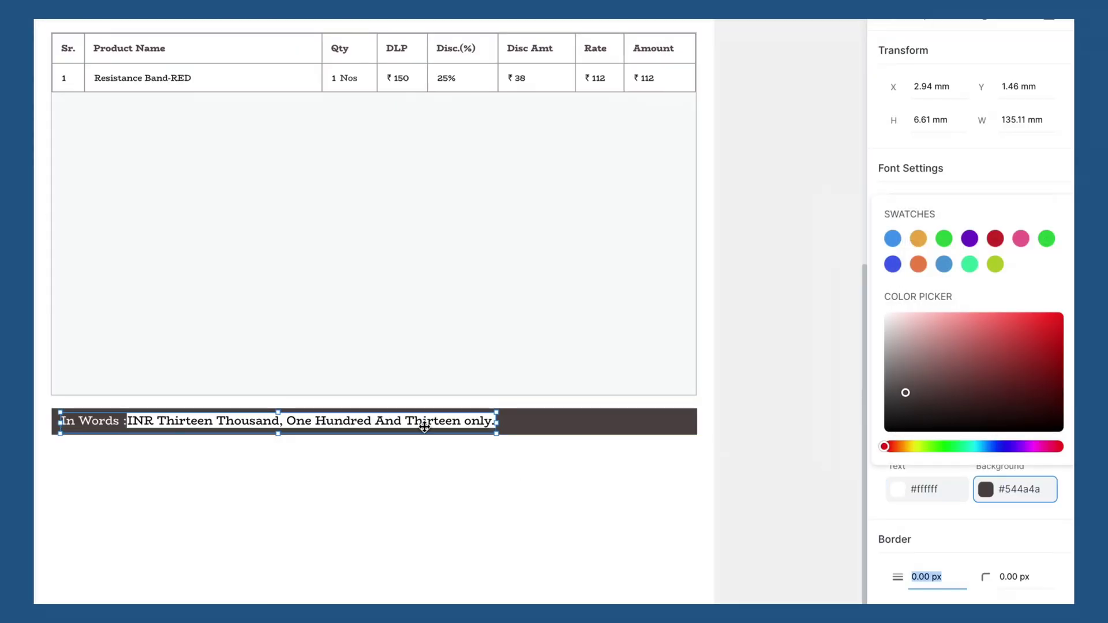
left_click(928, 458)
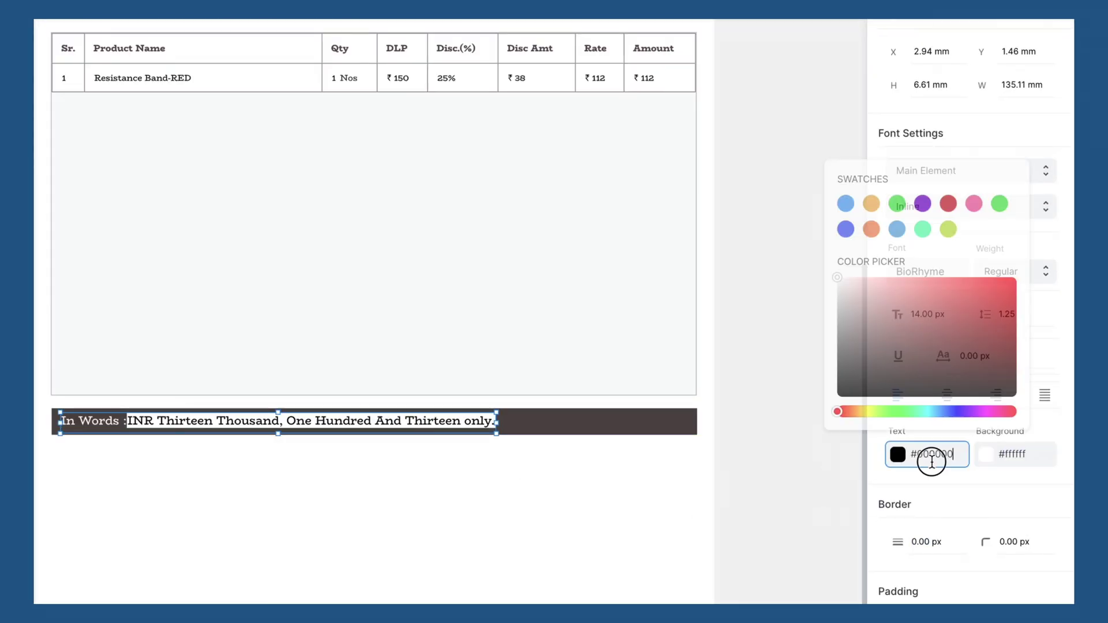
left_click(405, 472)
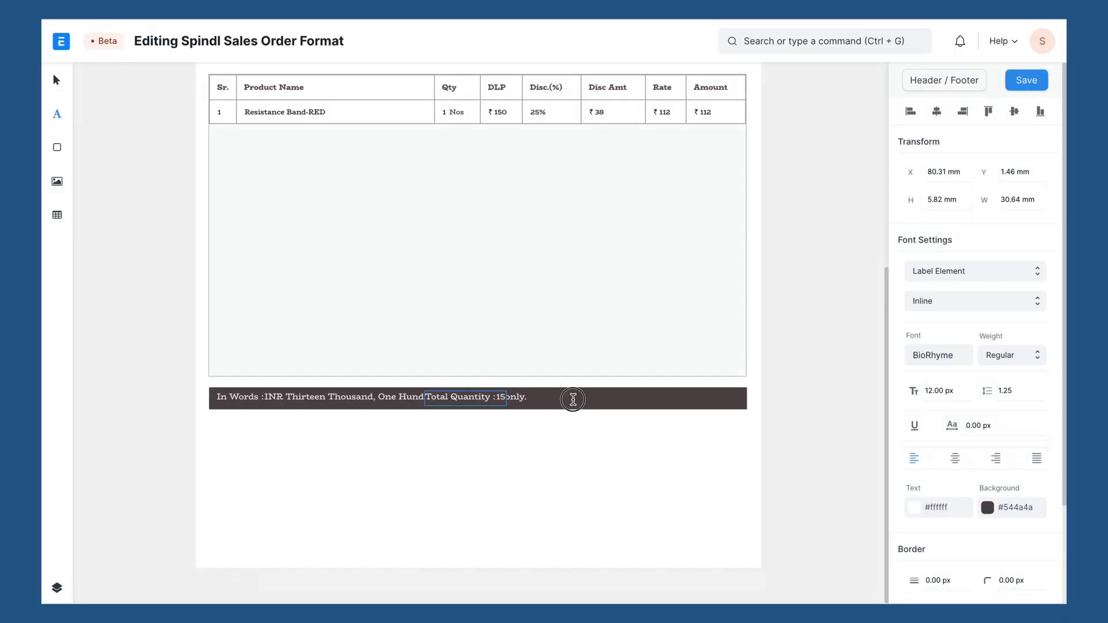
left_click(570, 489)
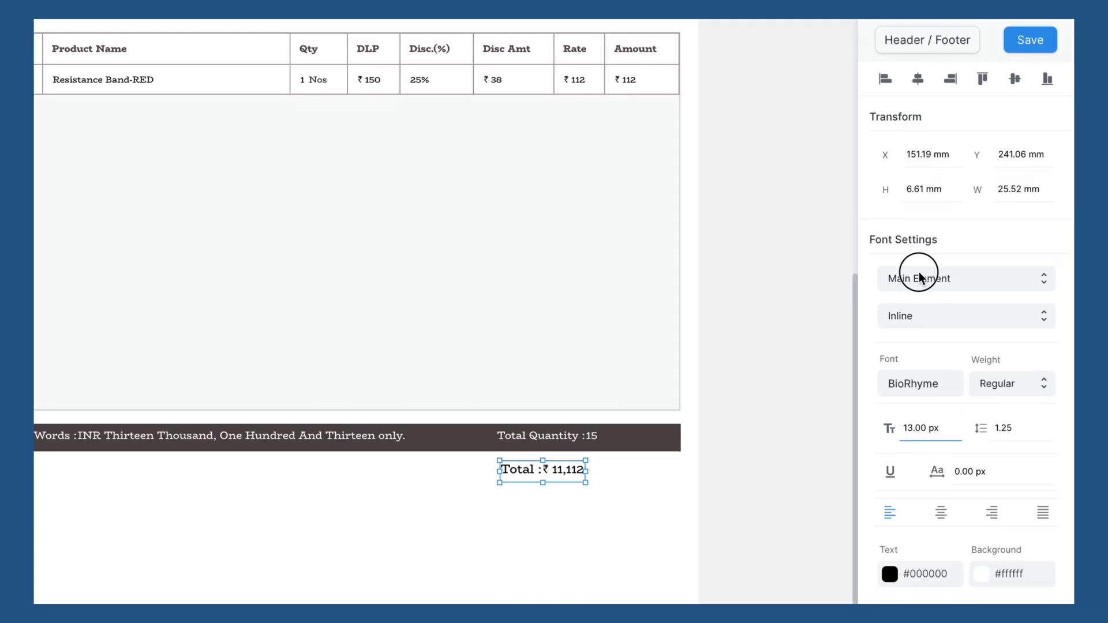
left_click(669, 456)
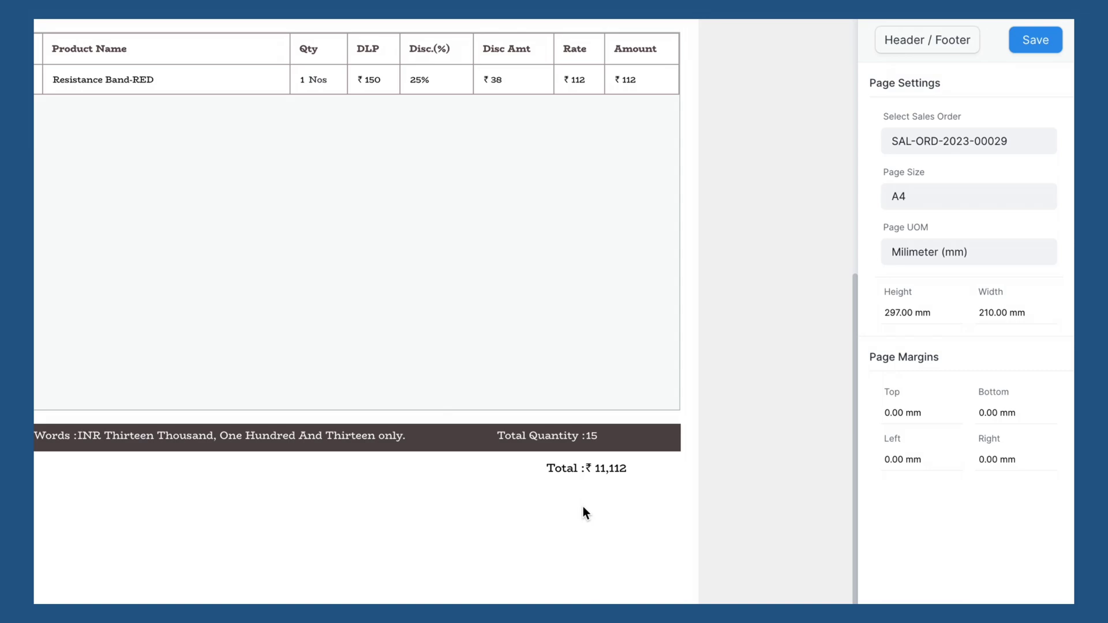
Draw a thin rule under the Total text
key("t")
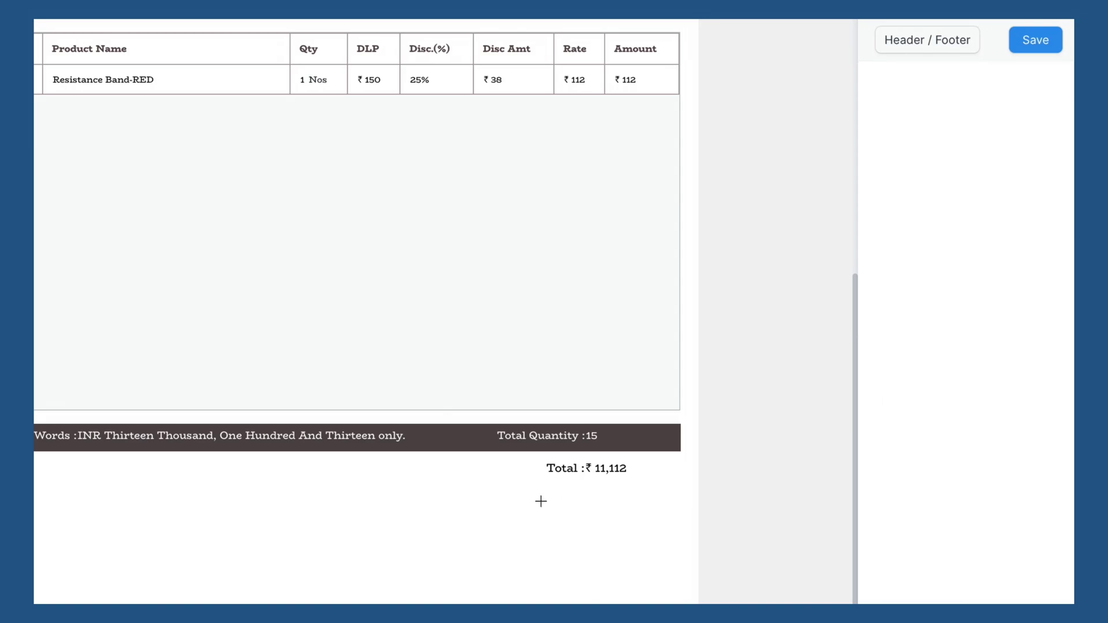
left_click_drag(351, 491, 659, 493)
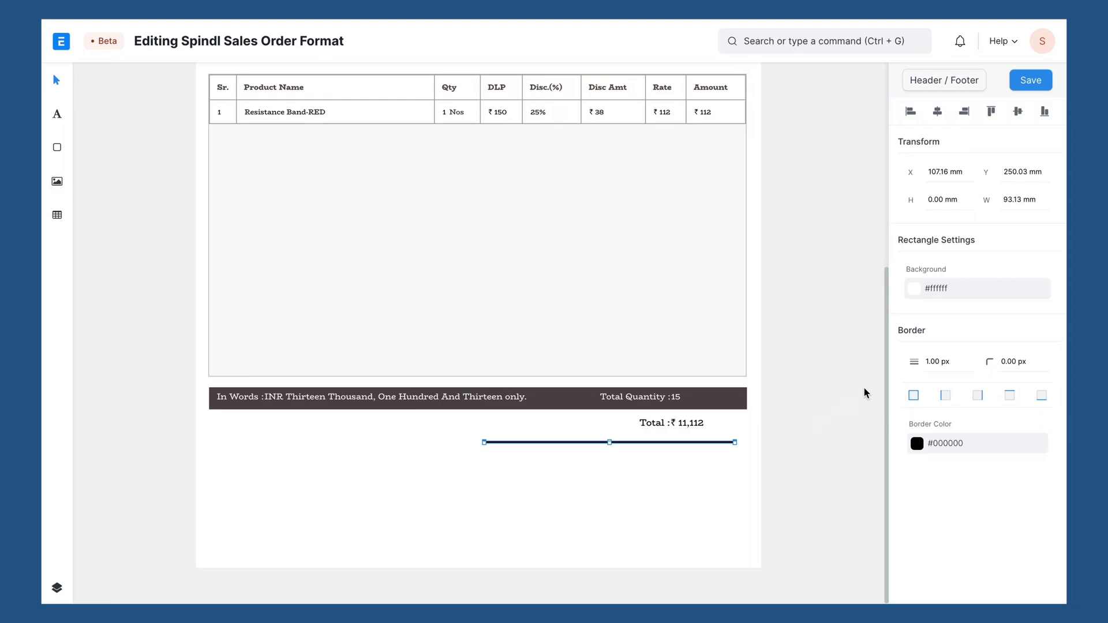
left_click(915, 396)
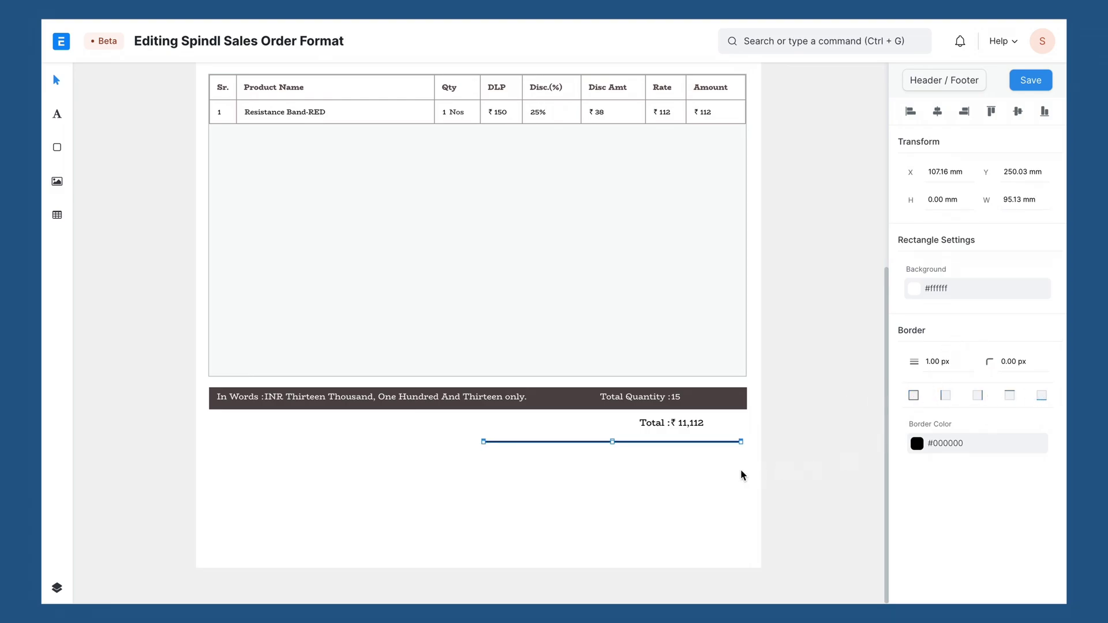
left_click(739, 470)
left_click(744, 441)
left_click(917, 443)
left_click(725, 493)
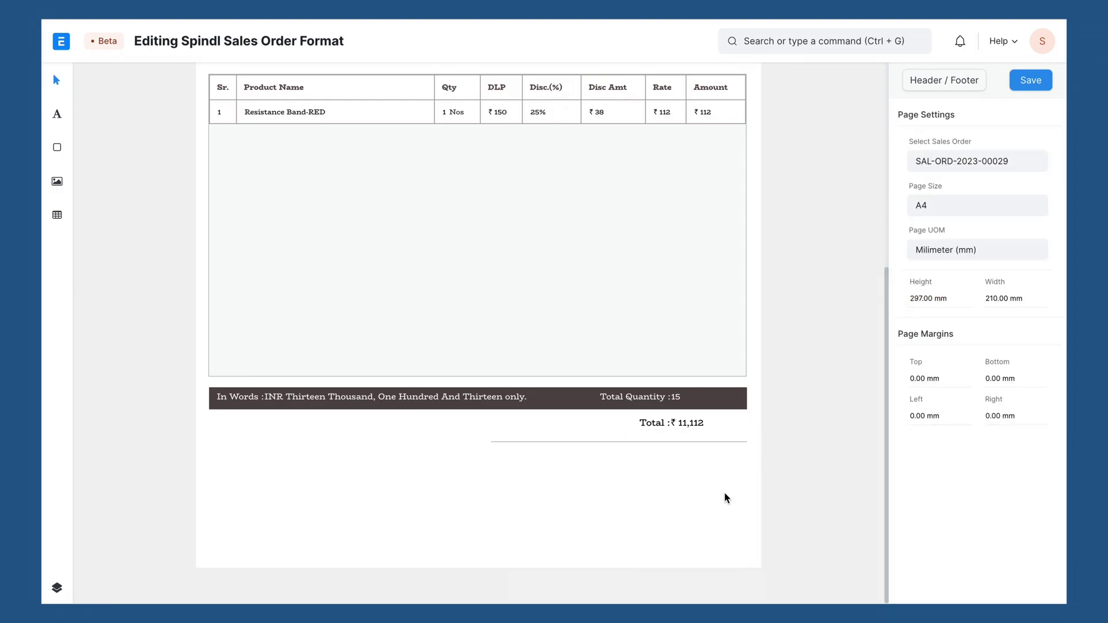
Duplicate the Total text and rule below, changing the copy's field to Grand Total (₹ 13,113)
left_click(663, 423)
left_click(632, 459)
mouse_move(642, 444)
left_mouse_down()
mouse_move(658, 424)
mouse_move(656, 456)
left_mouse_up()
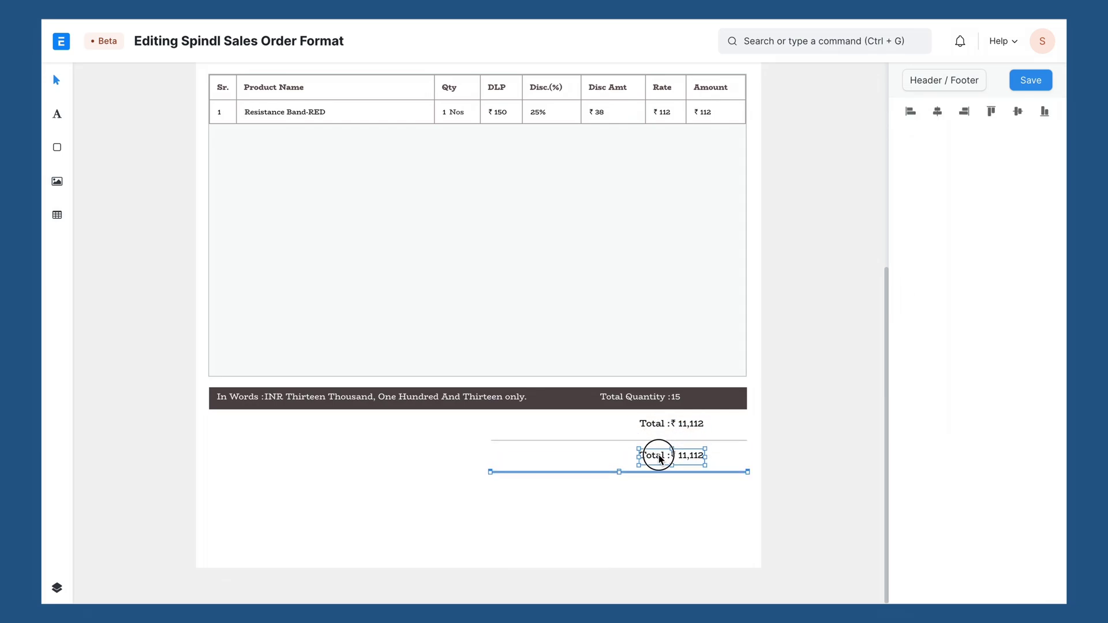
left_click(657, 491)
left_click(148, 532)
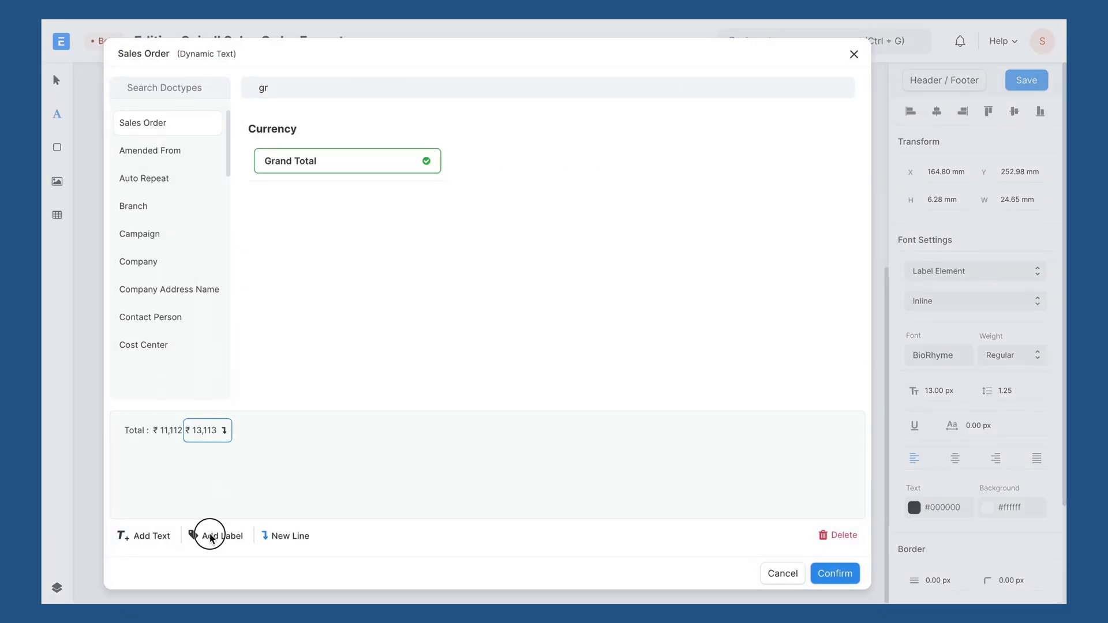
left_click(837, 571)
left_click(639, 460)
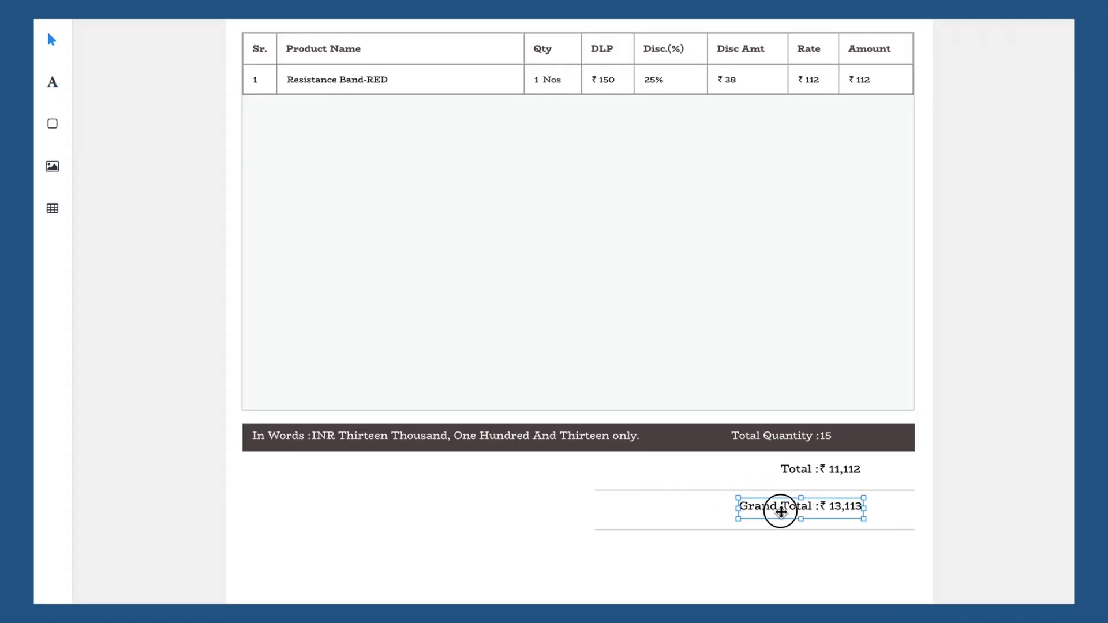
left_click(636, 512)
left_click(715, 531)
left_click_drag(613, 539, 696, 488)
Draw a bottom-bordered box below Grand Total as the signature line
key("r")
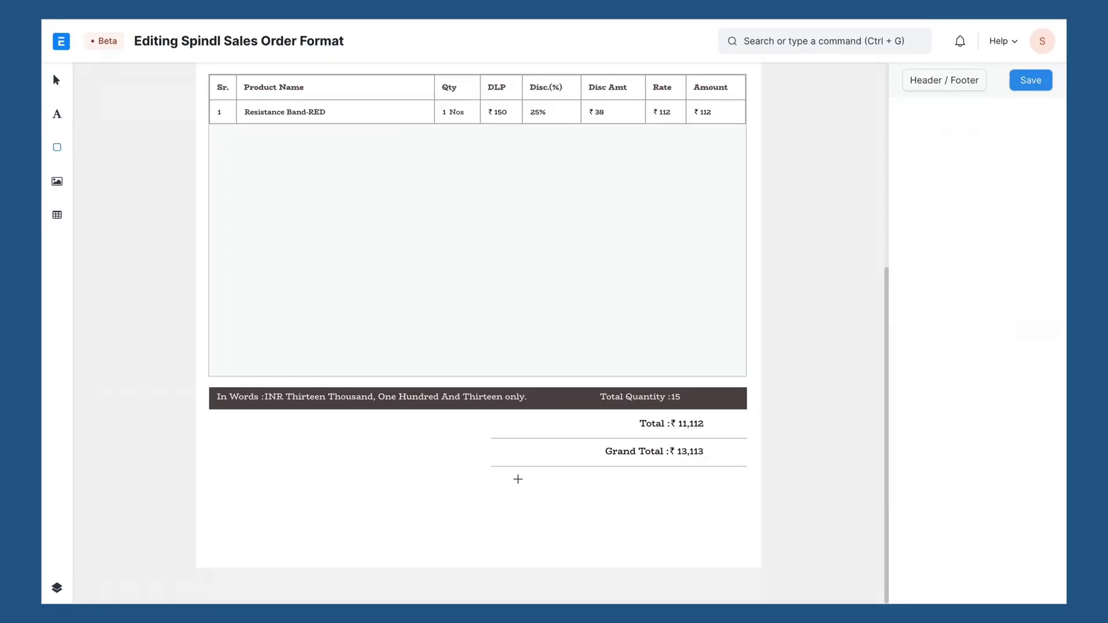
left_click_drag(572, 478, 729, 544)
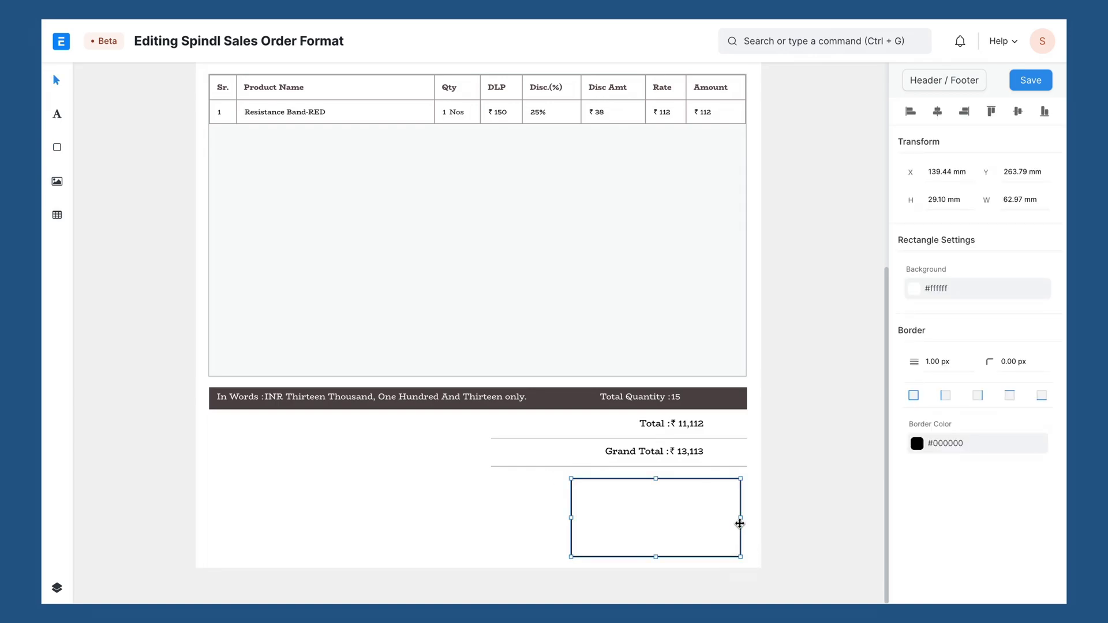
left_click(976, 443)
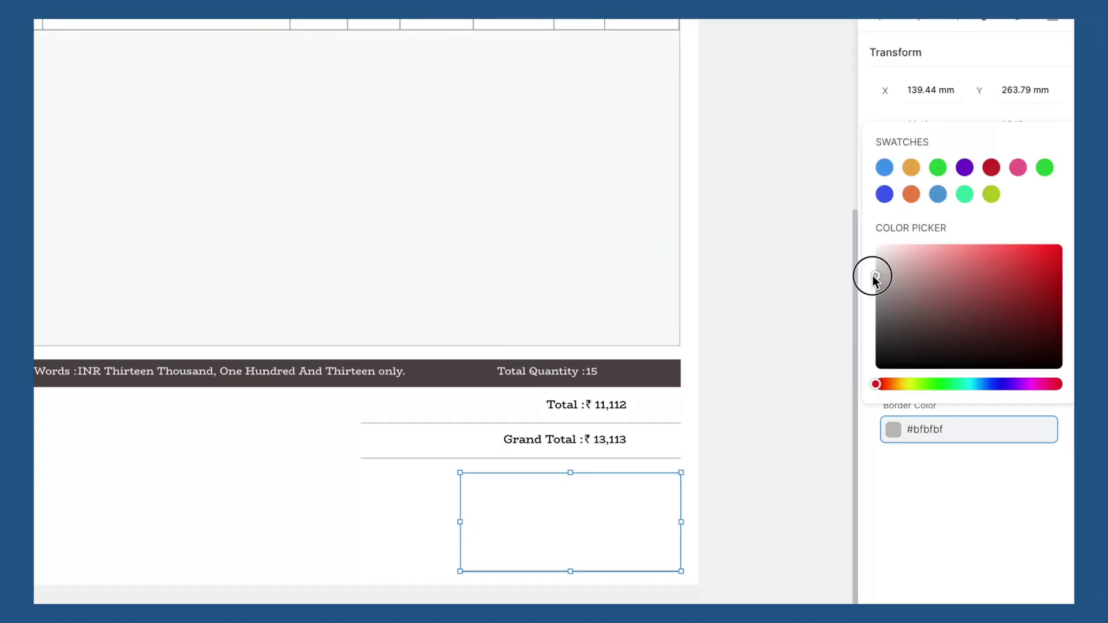
left_click(873, 277)
Add the static text 'Auth Sign.' above the signature line
key("t")
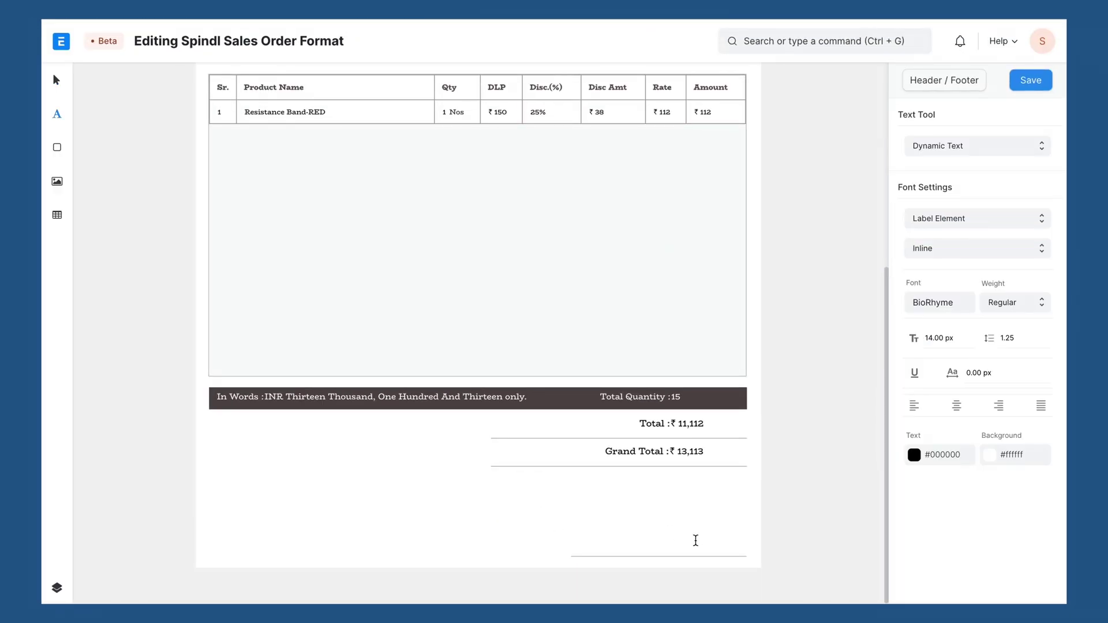
left_click(695, 540)
left_click(162, 536)
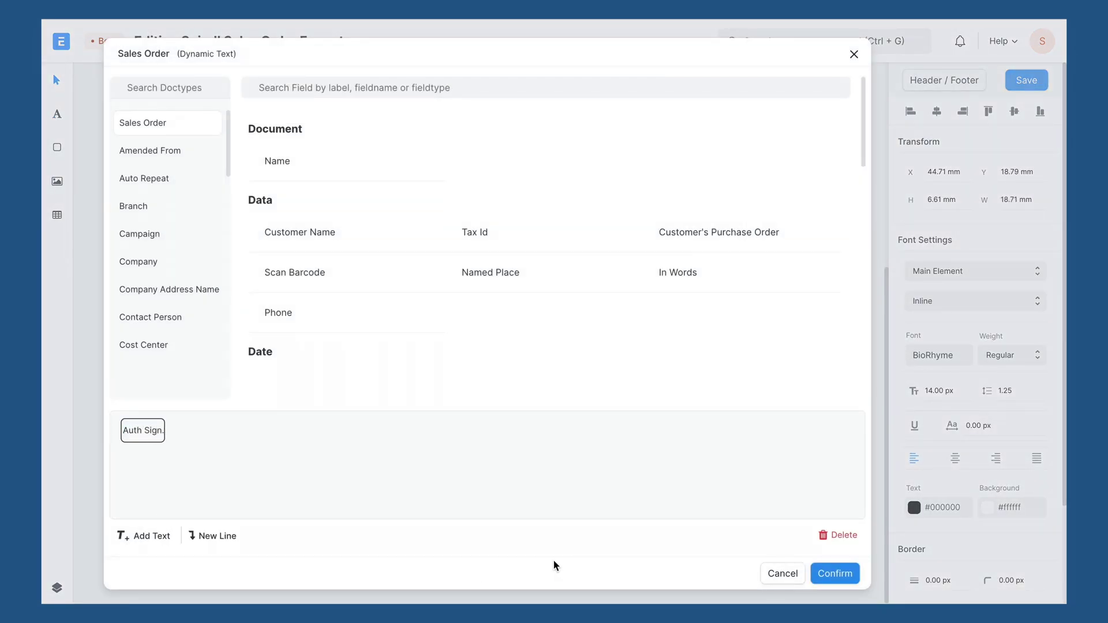
left_click(823, 575)
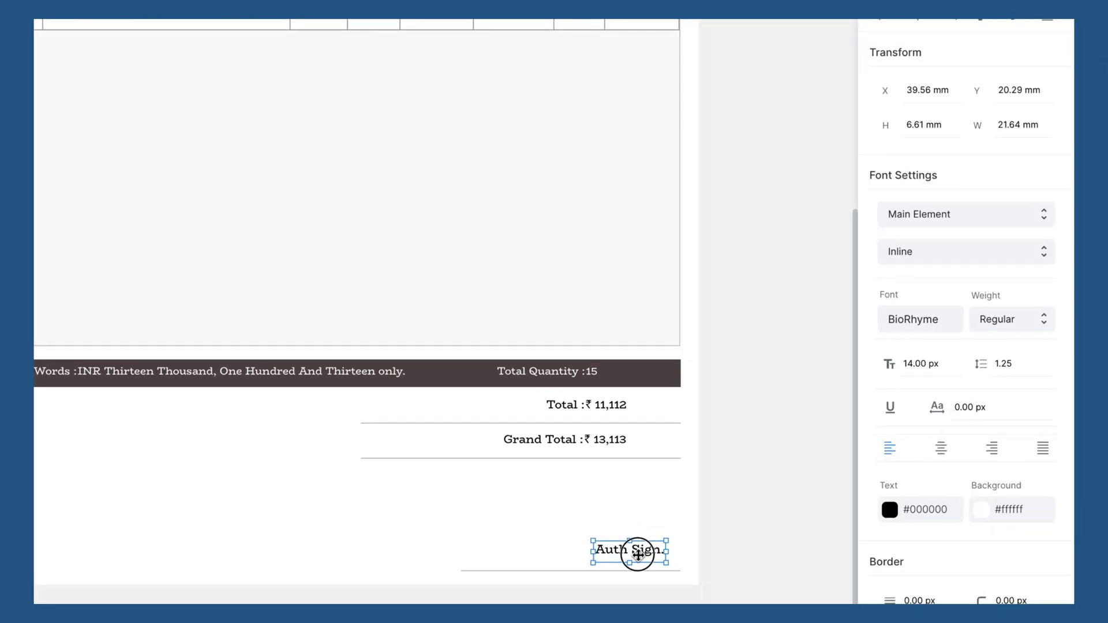
Draw a vertical divider line below the In Words bar
key("r")
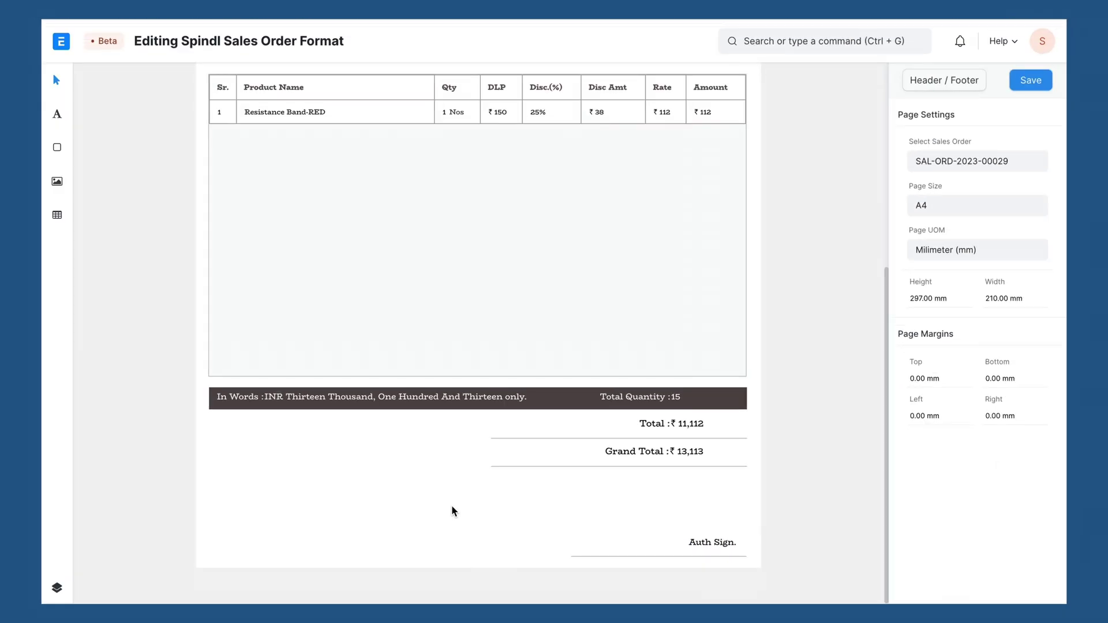
left_click_drag(338, 396, 339, 582)
left_click(421, 487)
Add a Sales Taxes and Charges table with Description and Amount columns below the In Words bar
key("a")
left_click_drag(217, 434, 415, 509)
left_click_drag(499, 467, 549, 466)
left_click(946, 287)
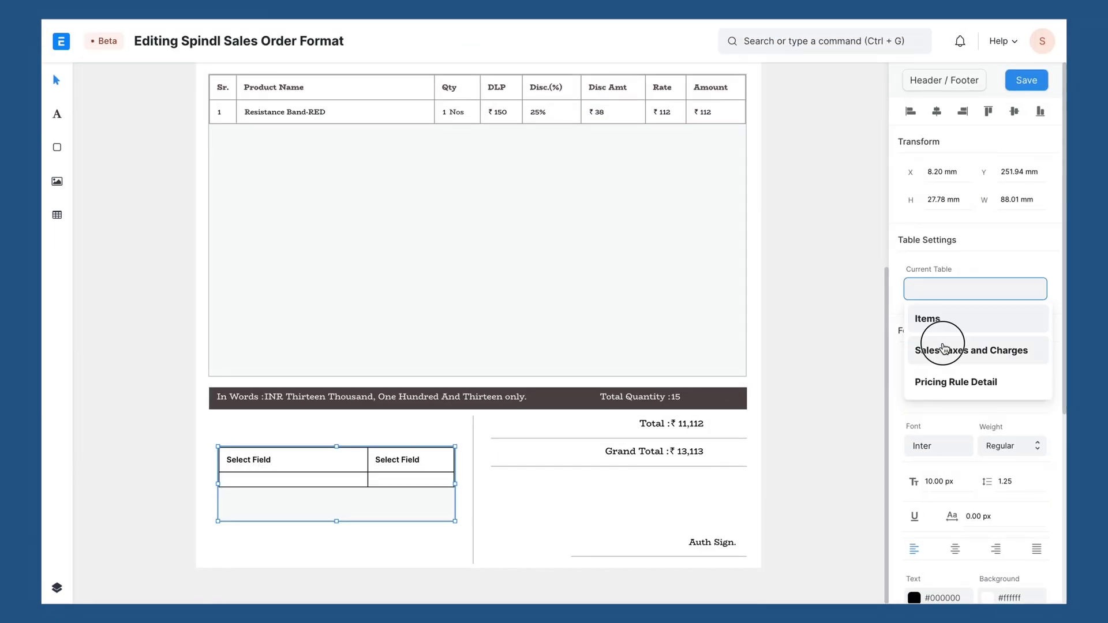
left_click(954, 349)
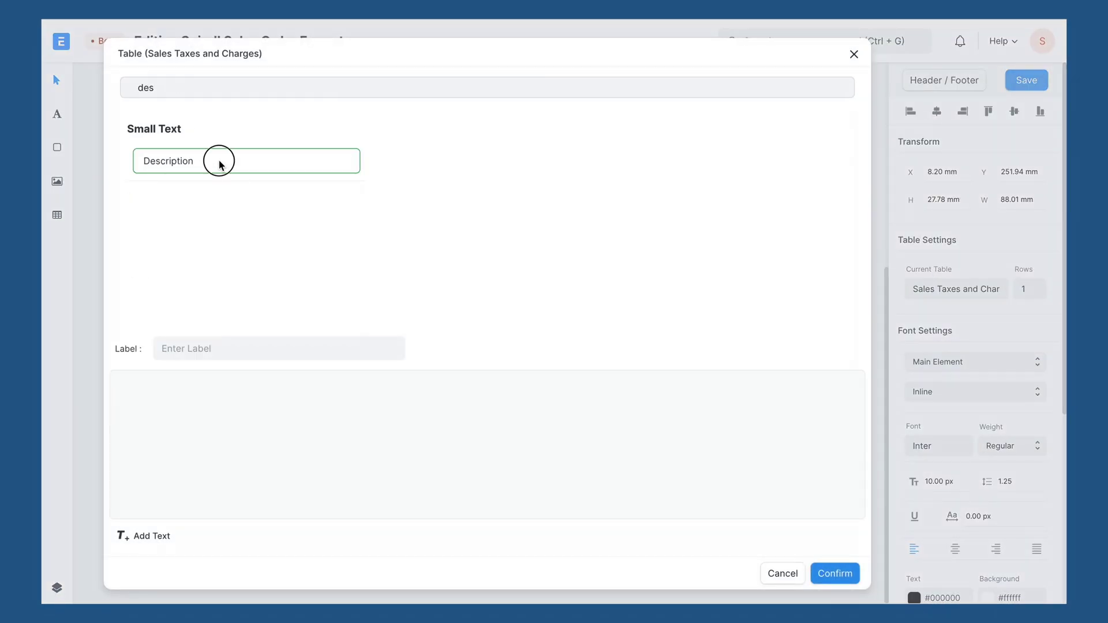
left_click(216, 161)
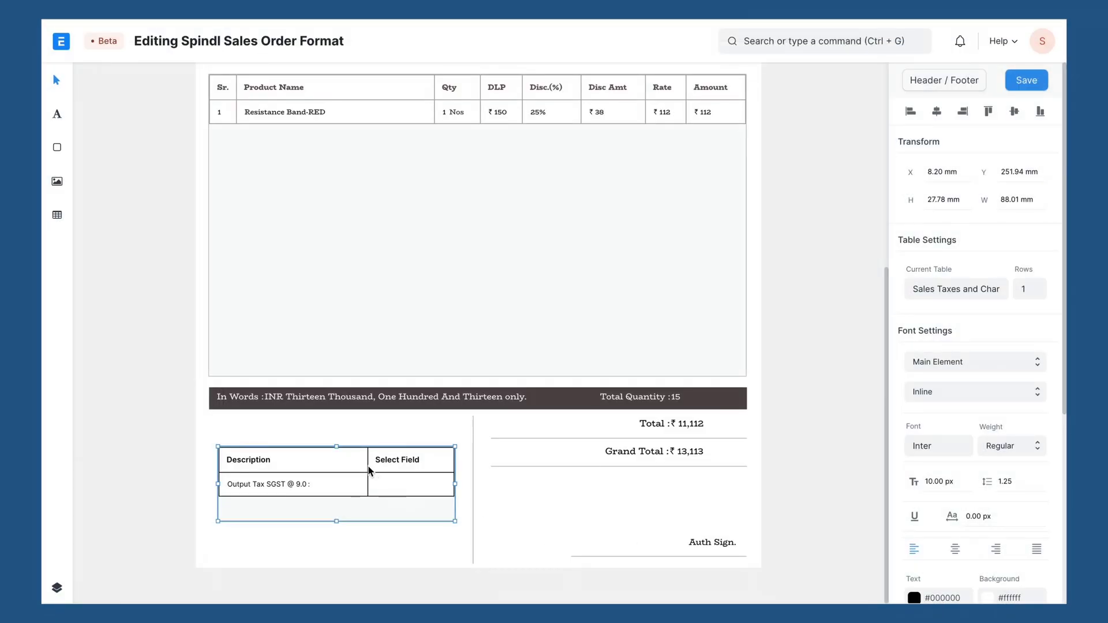
left_click(386, 462)
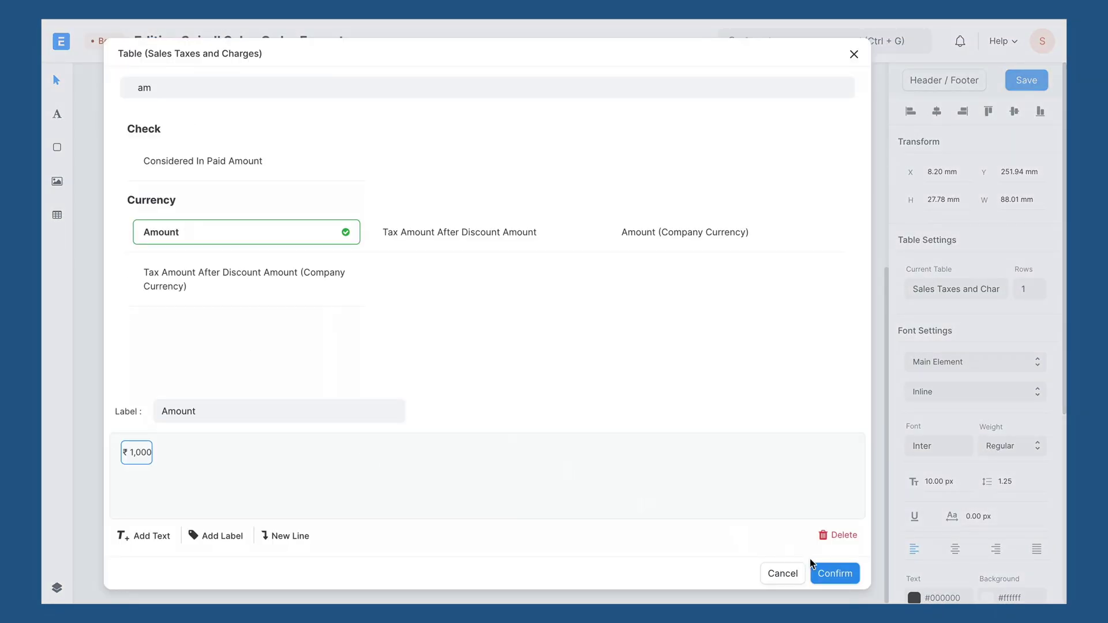
left_click(834, 574)
Set the tax table font to BioRhyme Bold
left_click(925, 426)
type("b")
left_click(929, 460)
left_click(1014, 426)
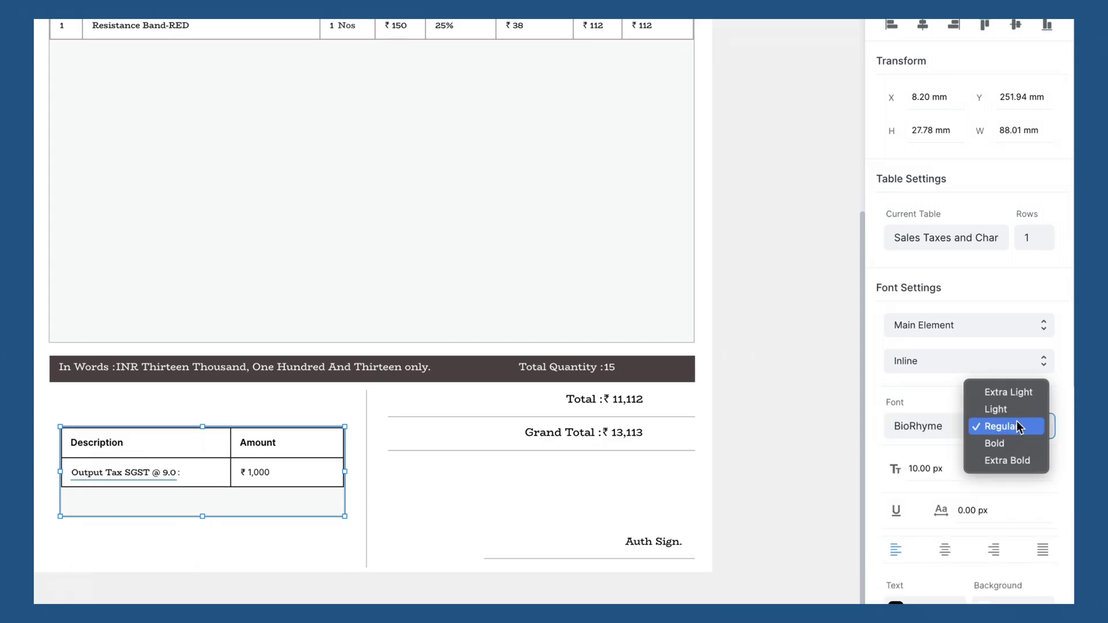
left_click(1009, 443)
left_click(896, 427)
type("bi")
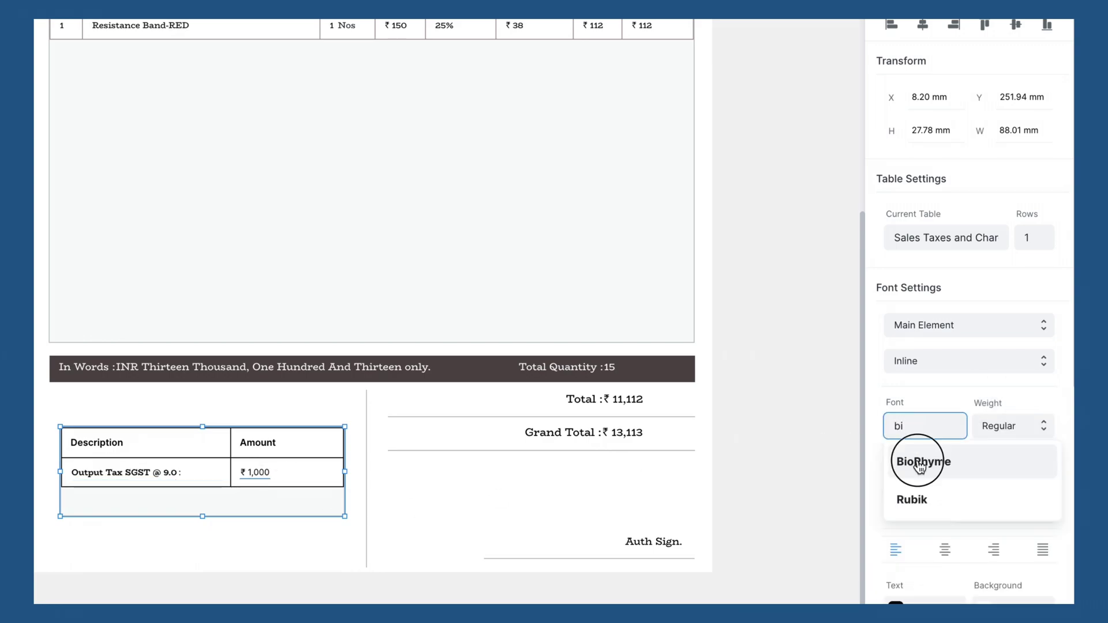
left_click(927, 460)
Give the tax table rows 0 padding, white borders and 0 border width
scroll(969, 346, "down", 6)
left_click(905, 548)
type("0")
key("Tab")
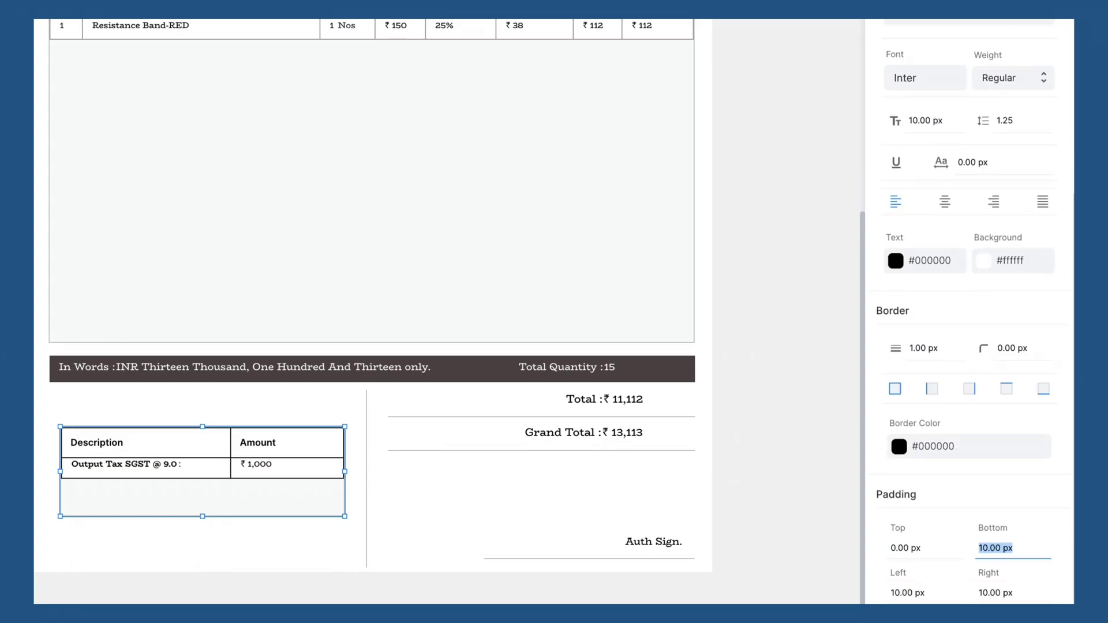
type("0")
key("Tab")
type("0")
key("Tab")
left_click(896, 455)
left_click(896, 455)
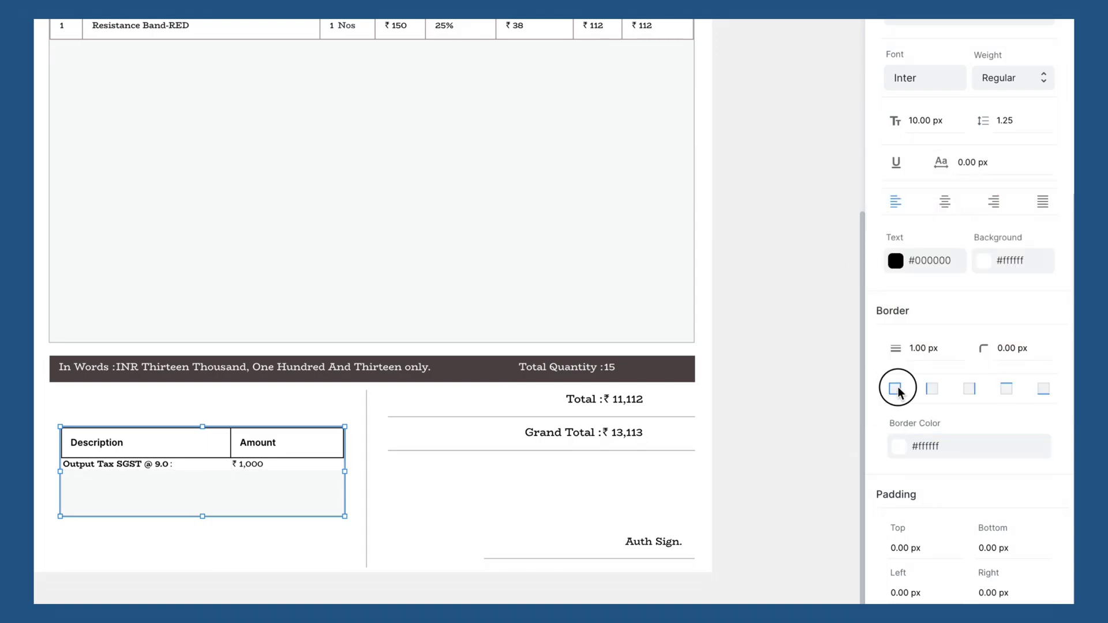
left_click(924, 348)
type("0")
key("Tab")
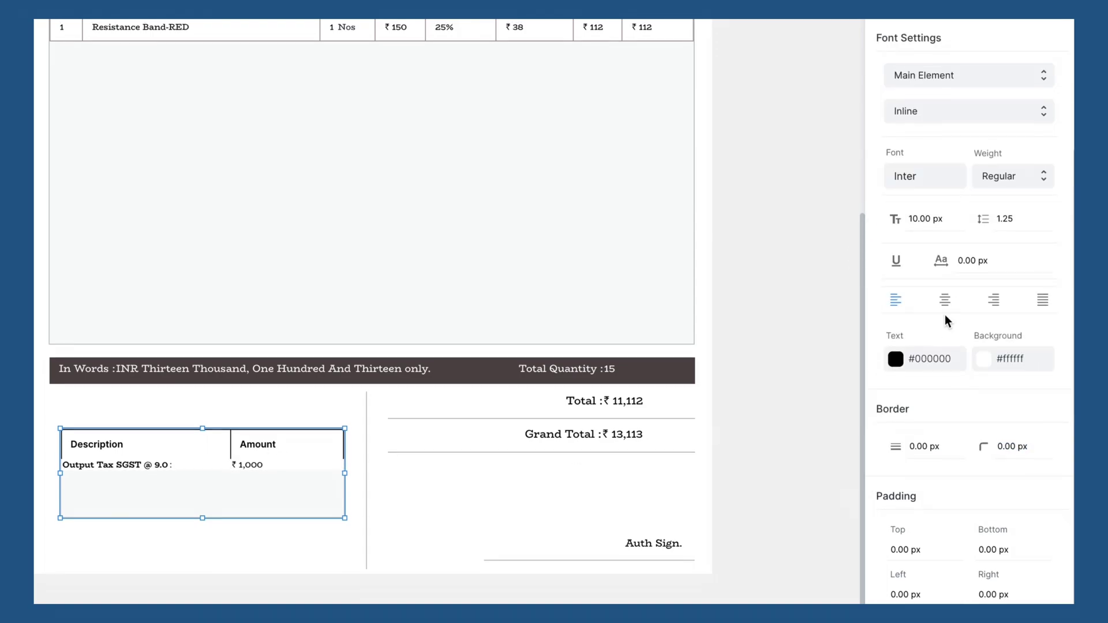
Make the tax table header white-bordered, 0 width, with white #ffffff text and 0 padding
left_click(963, 74)
left_click(965, 92)
scroll(934, 378, "down", 2)
left_click(899, 448)
left_click(879, 268)
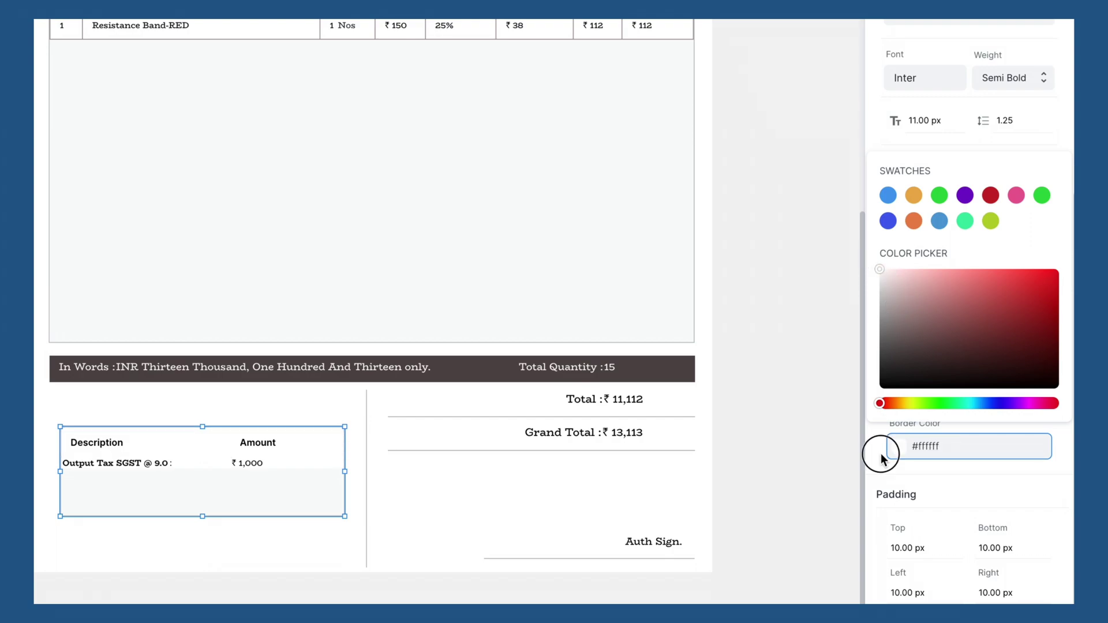
left_click(891, 448)
type("00")
key("Tab")
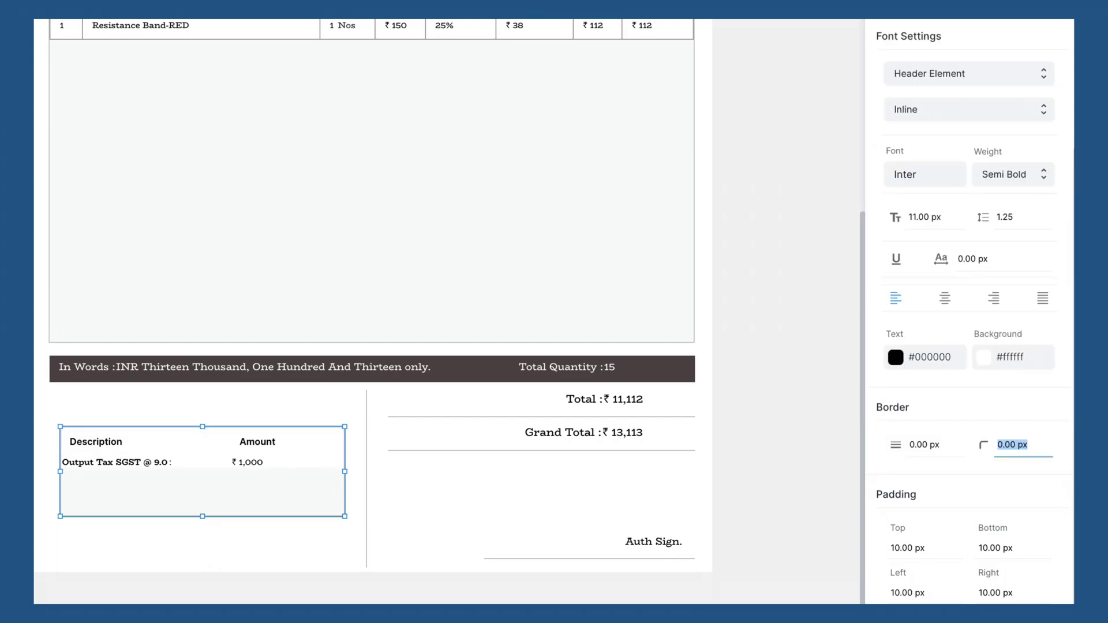
left_click(905, 357)
left_click_drag(840, 185, 824, 166)
left_click(896, 430)
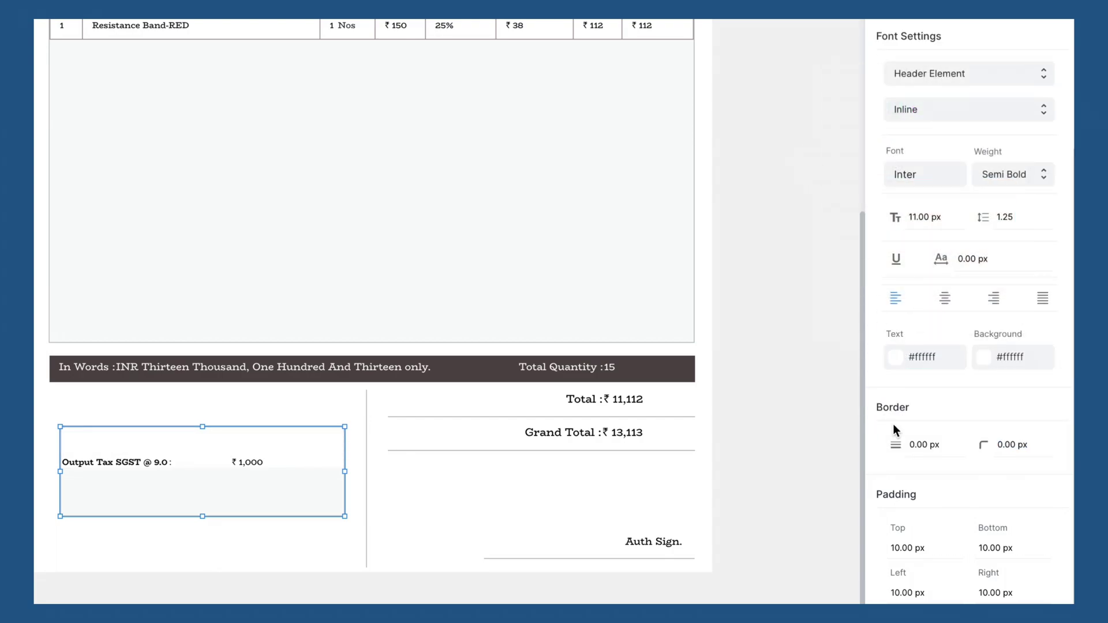
type("0")
Adjust the font size of the tax table's main rows
scroll(939, 383, "up", 1)
left_click(924, 239)
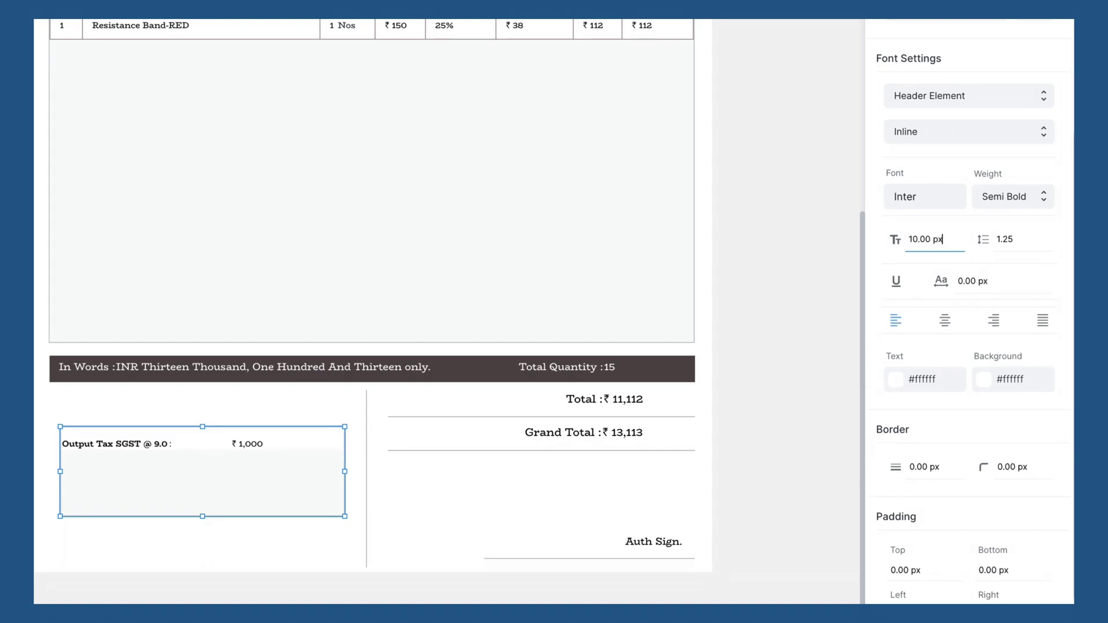
type("4")
left_click(960, 96)
left_click(935, 81)
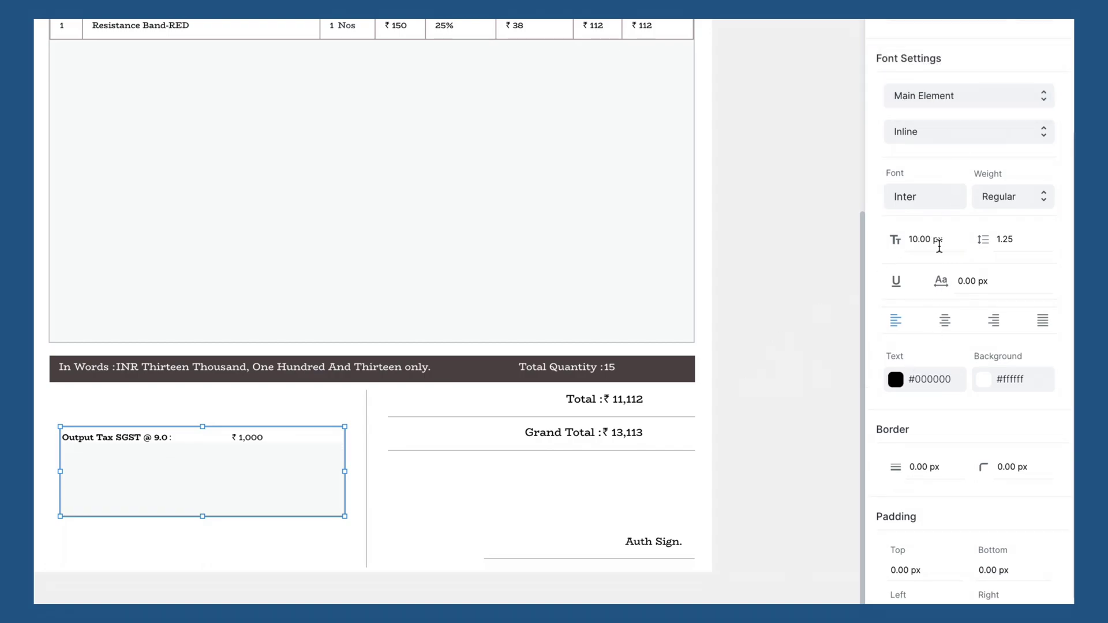
key("Up")
key("Up")
key("Up")
Change the customer and contact box borders to grey #bdbdbd
left_click(781, 327)
scroll(781, 327, "up", 6)
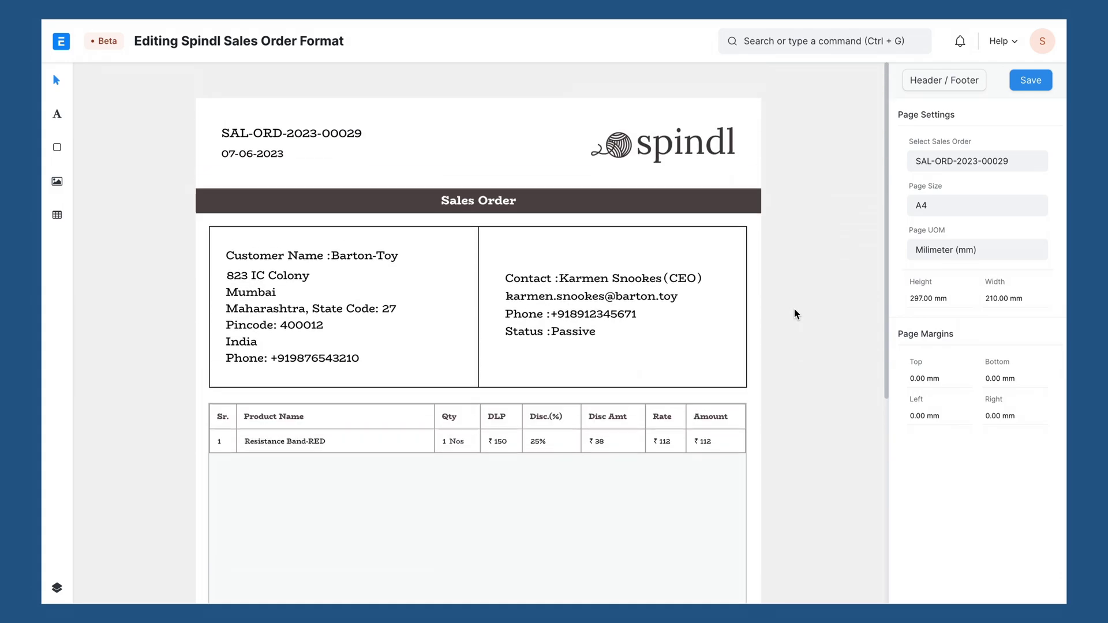
left_click(359, 371)
left_click(901, 476)
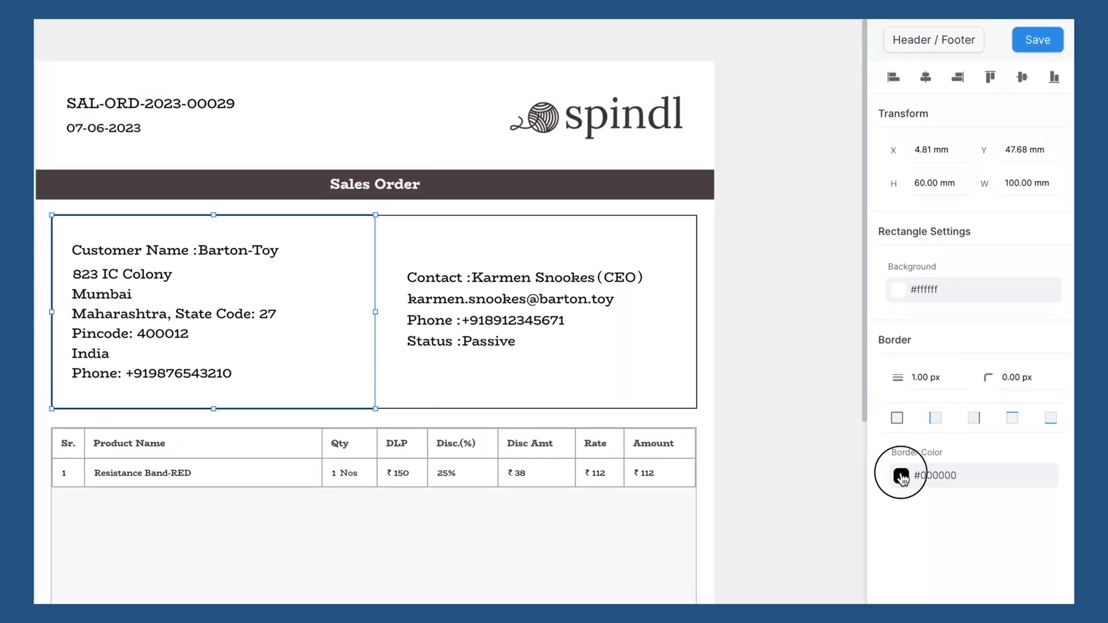
left_click_drag(885, 398, 860, 330)
left_click(573, 340)
left_click(901, 476)
left_click(769, 368)
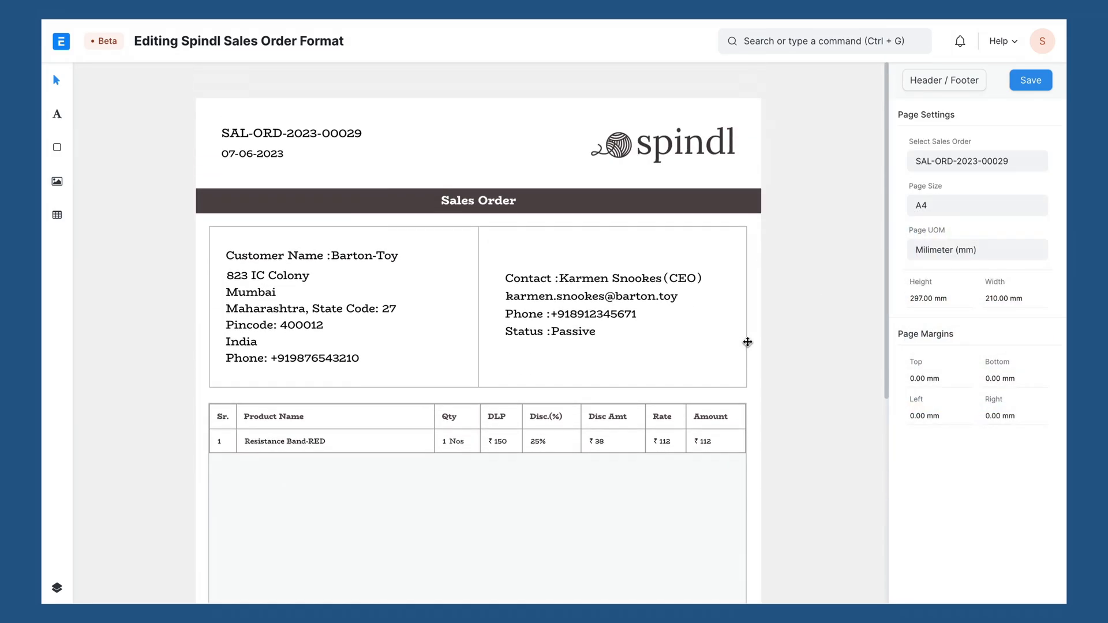
Check the whole page layout and save the Spindl Sales Order Format
key("ctrl+minus")
key("ctrl+minus")
key("ctrl+minus")
key("ctrl+minus")
key("ctrl+0")
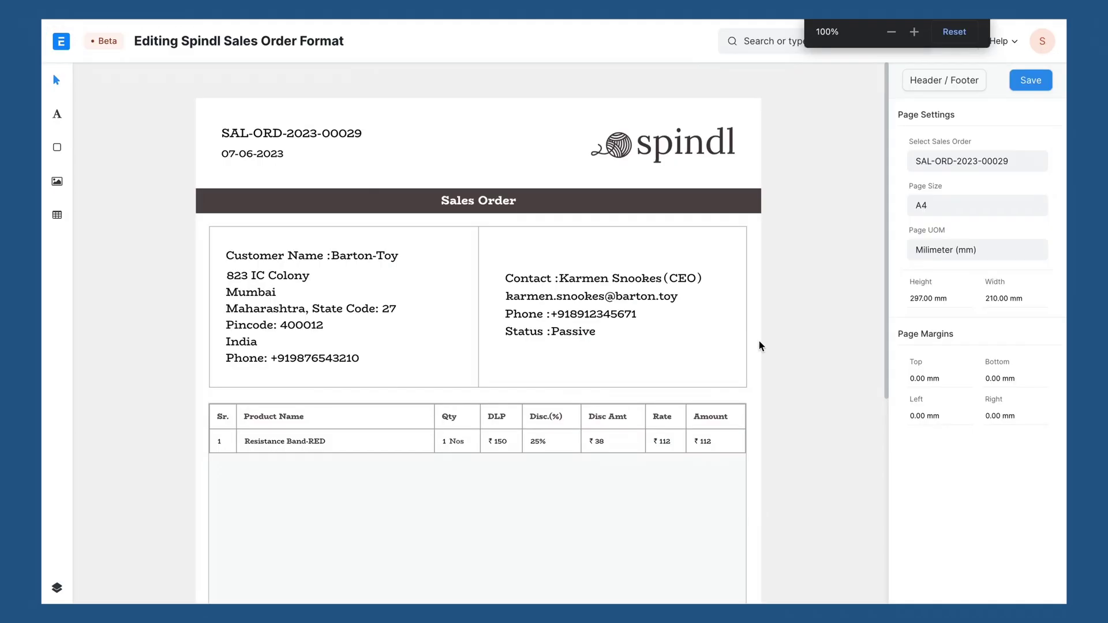
left_click(1032, 80)
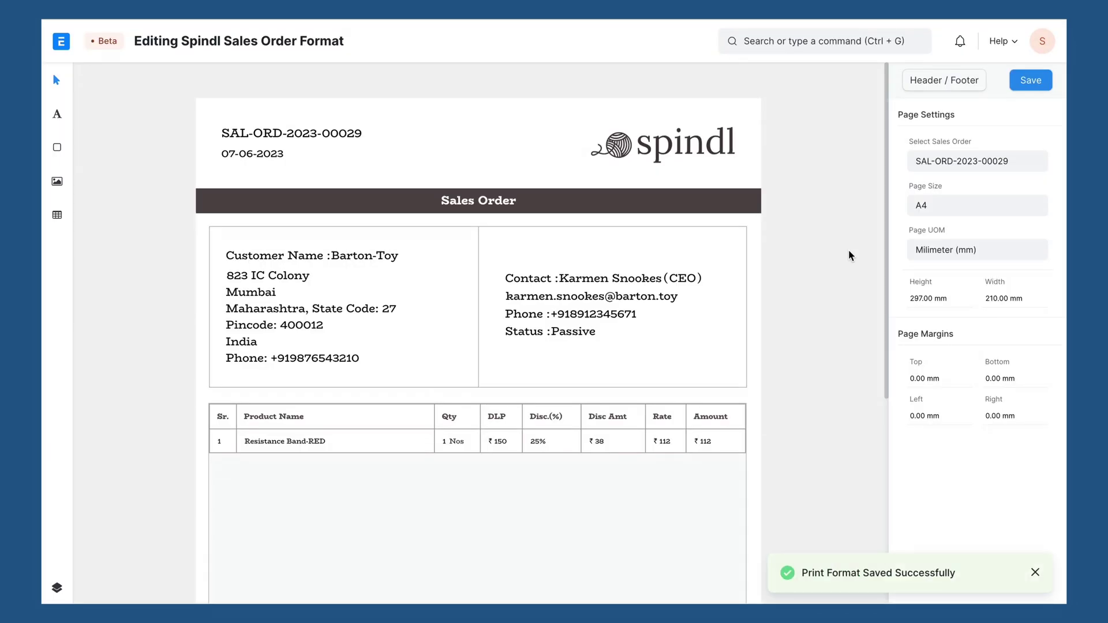
Switch to Header/Footer mode and review the logo-to-customer header and totals-and-signature footer containers
scroll(849, 252, "down", 5)
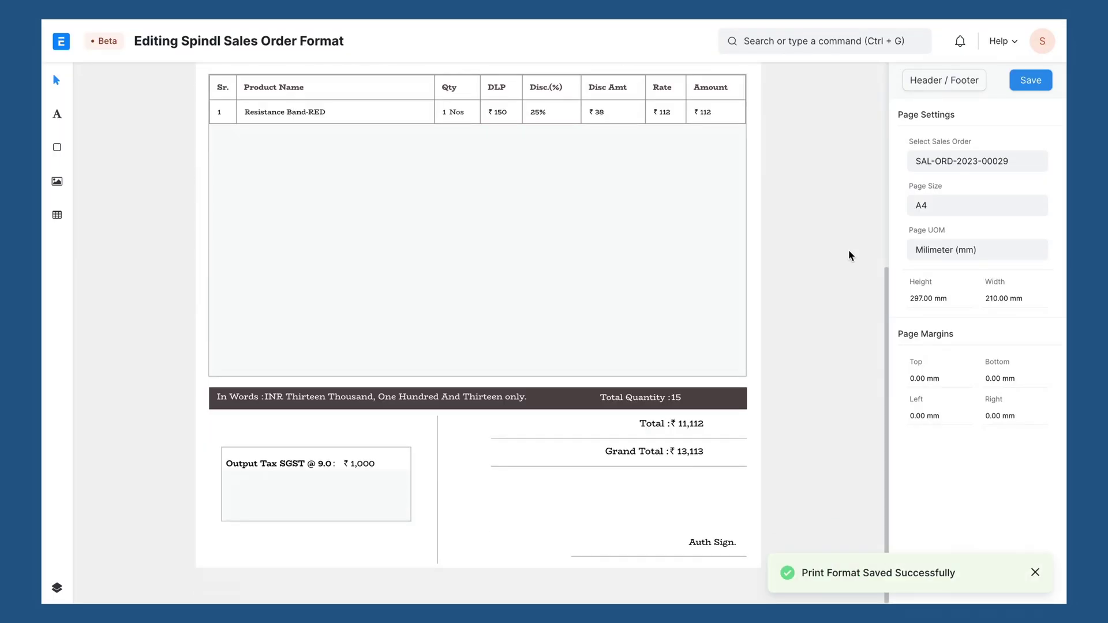
scroll(849, 251, "up", 5)
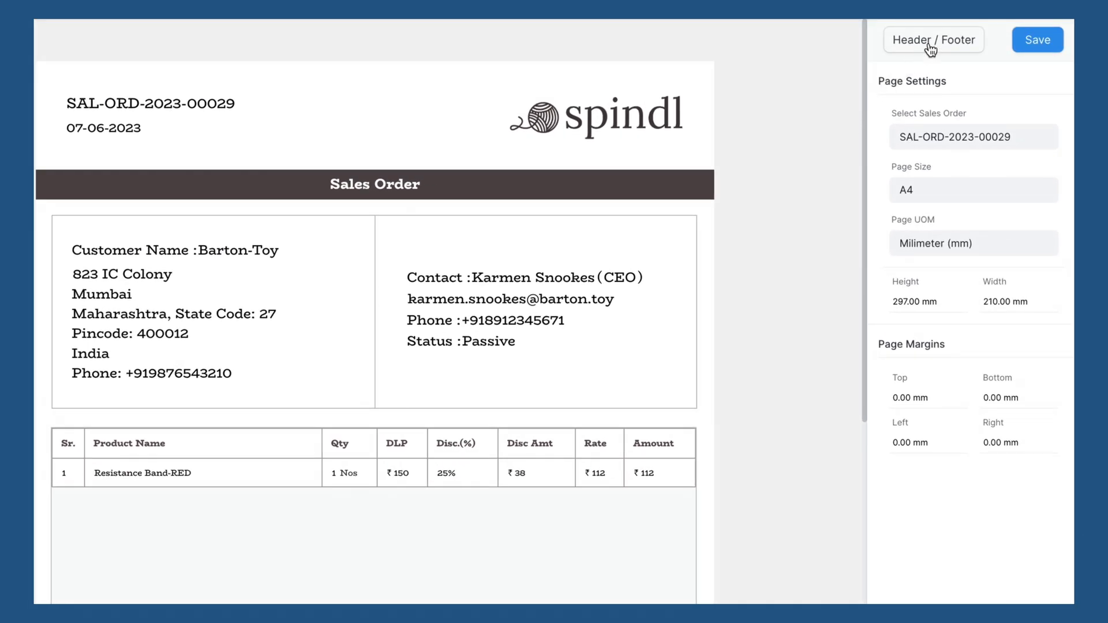
left_click(930, 50)
scroll(985, 319, "down", 3)
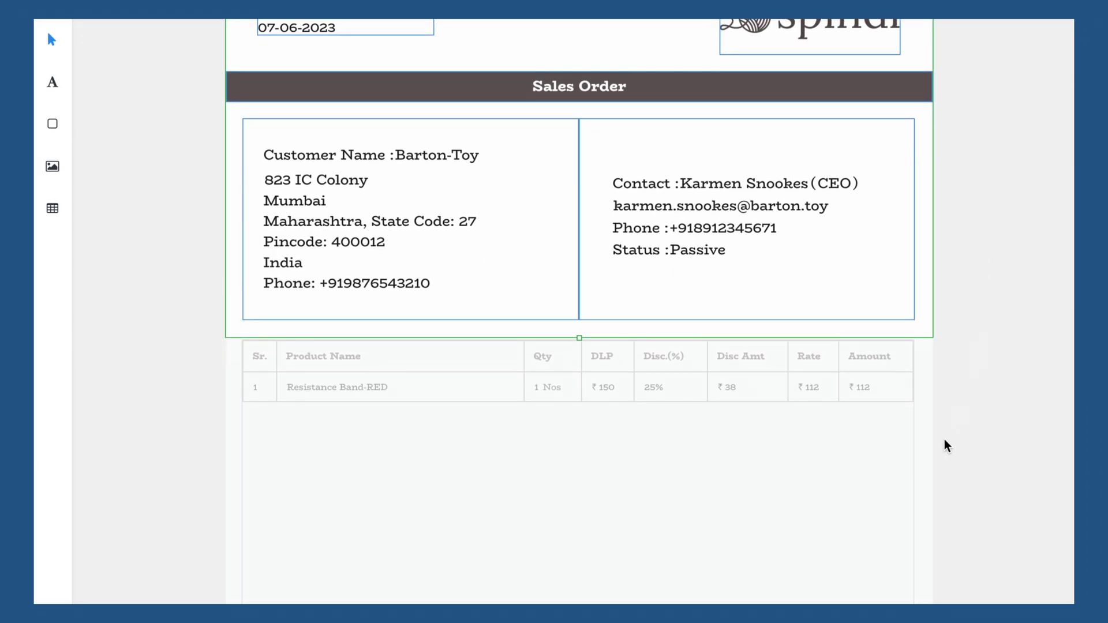
scroll(938, 455, "down", 3)
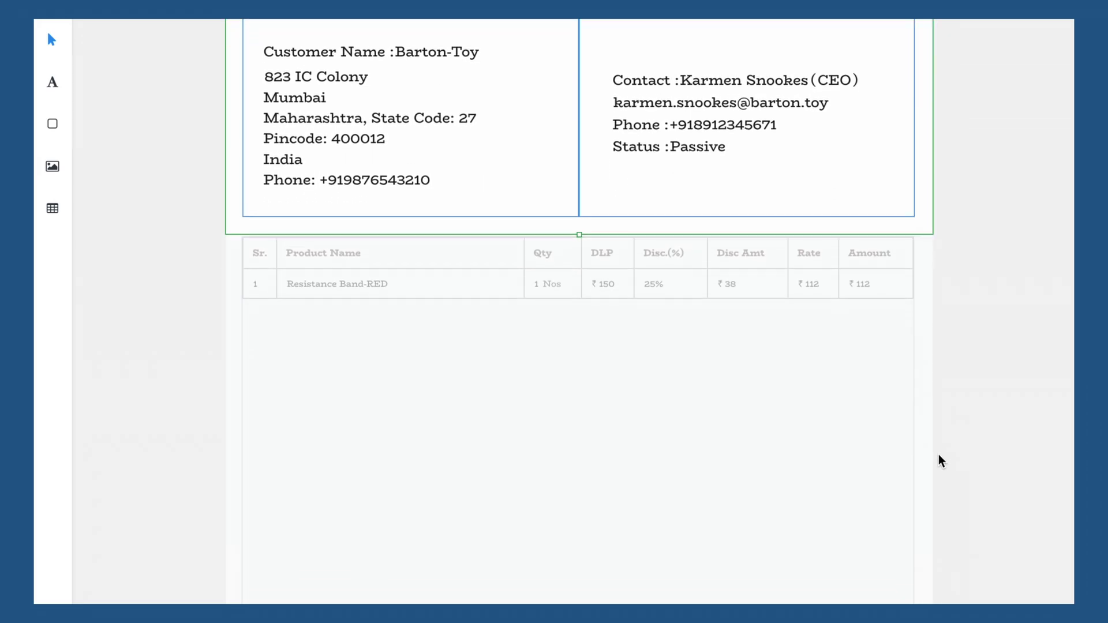
scroll(938, 455, "down", 3)
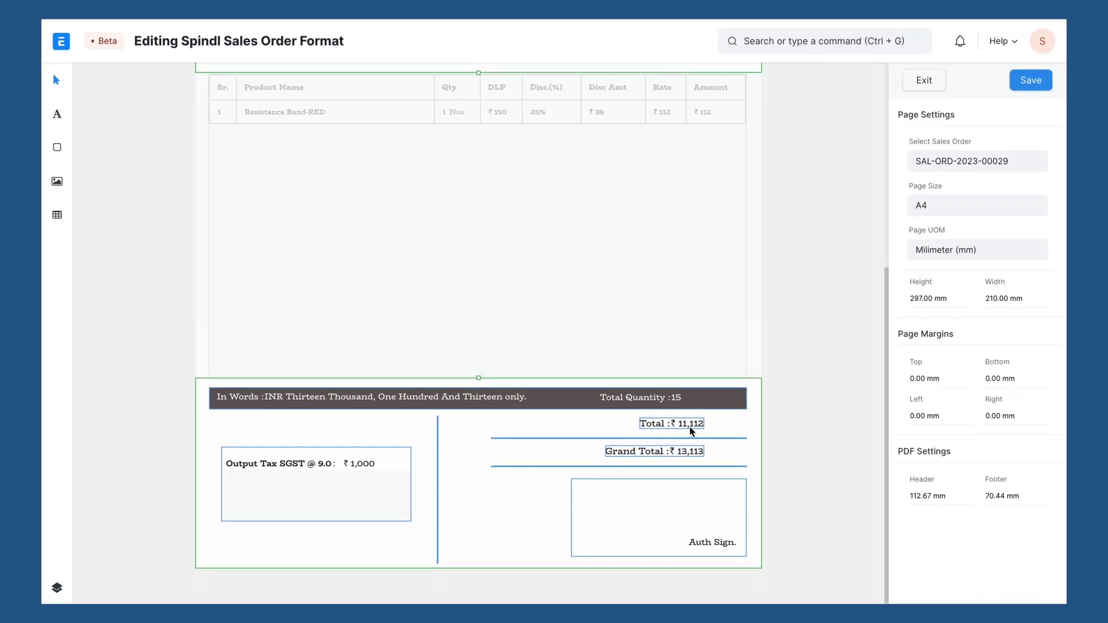
scroll(690, 430, "up", 6)
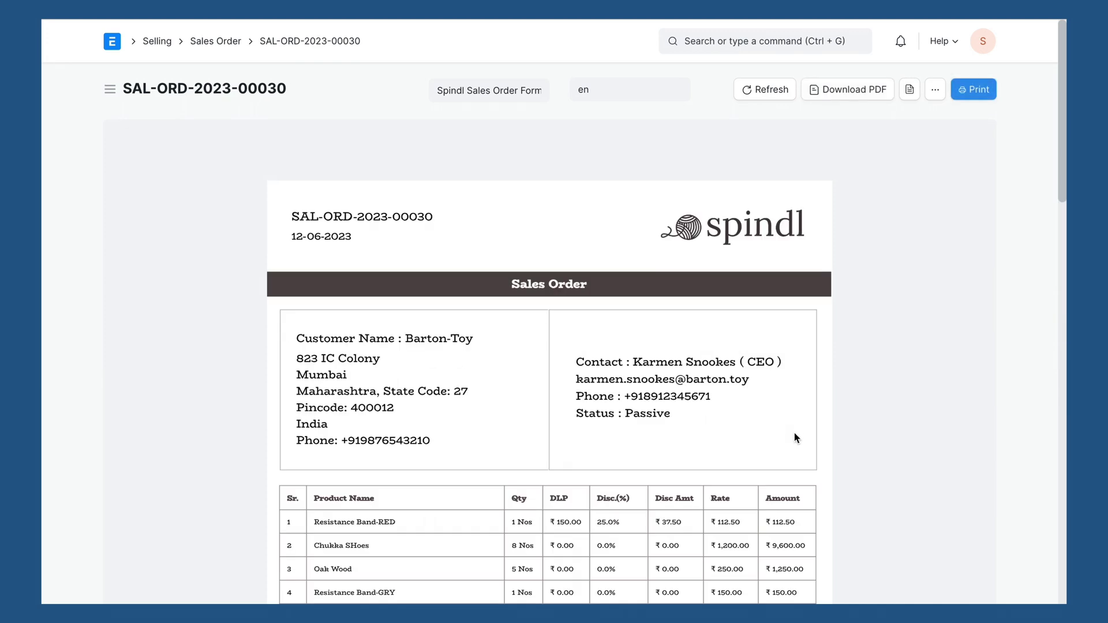
Review SAL-ORD-2023-00030's two pages, then drag the header's bottom above the customer boxes and save
scroll(795, 437, "down", 7)
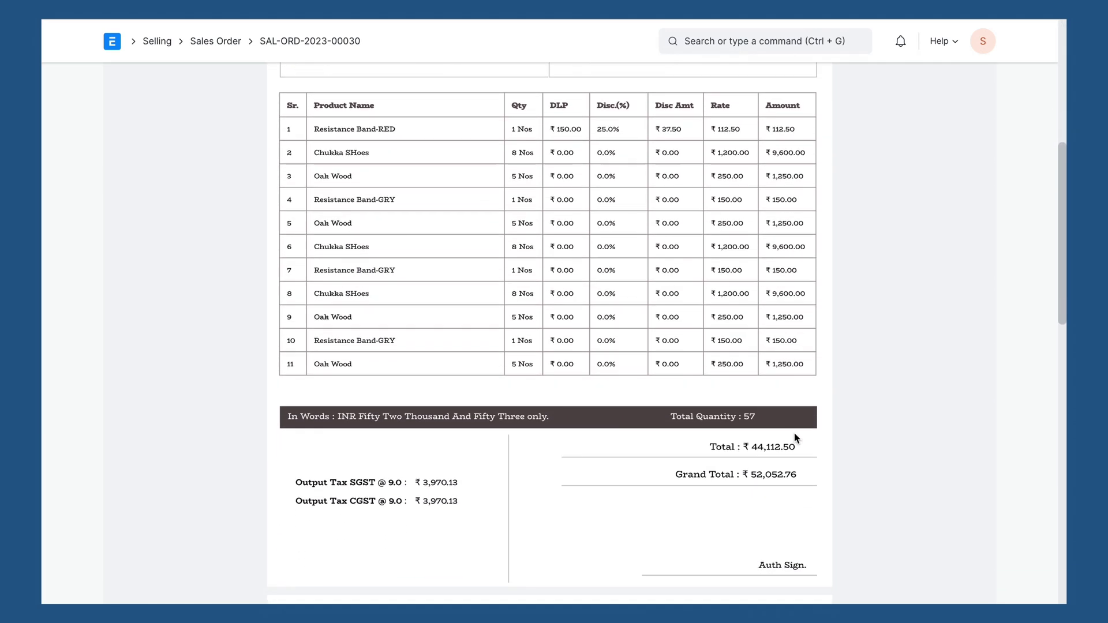
scroll(794, 433, "down", 8)
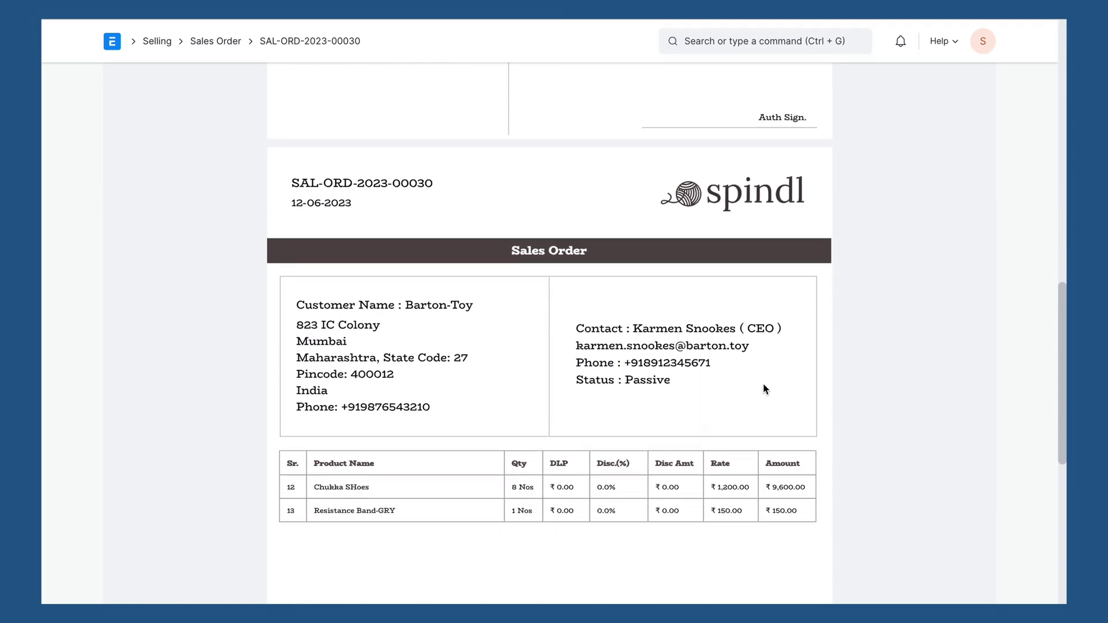
scroll(759, 386, "down", 8)
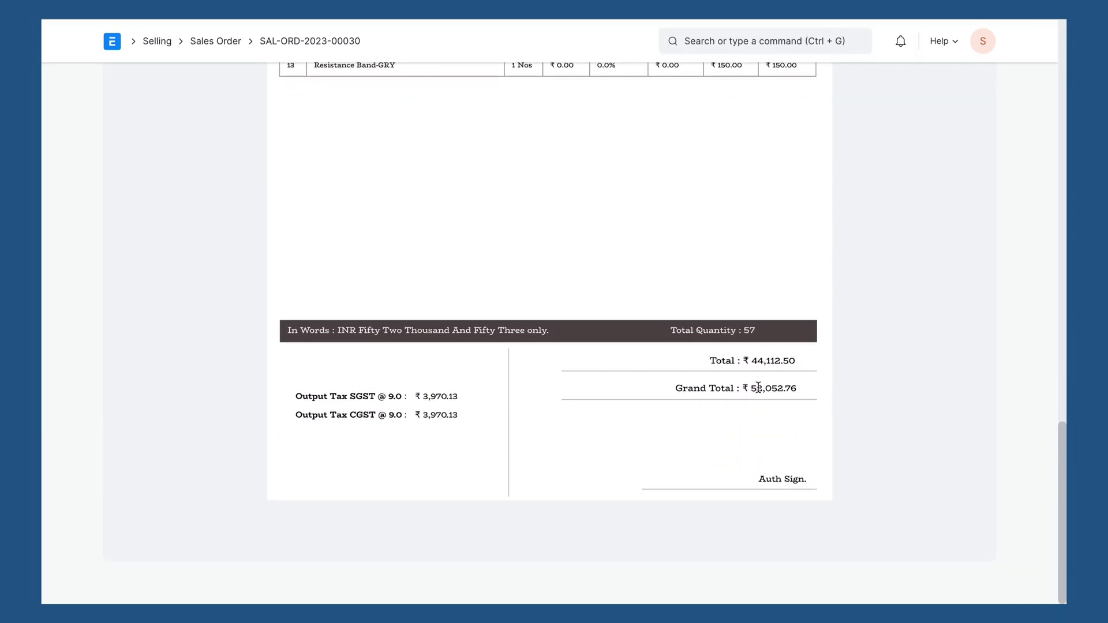
scroll(758, 387, "up", 20)
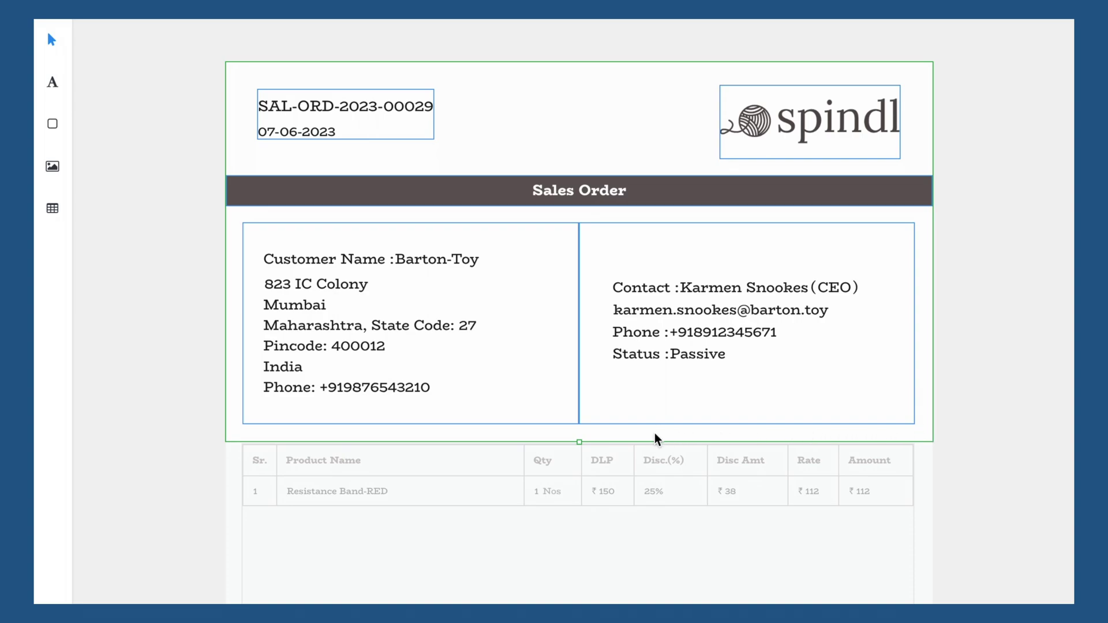
left_click_drag(580, 442, 590, 214)
left_click(1031, 80)
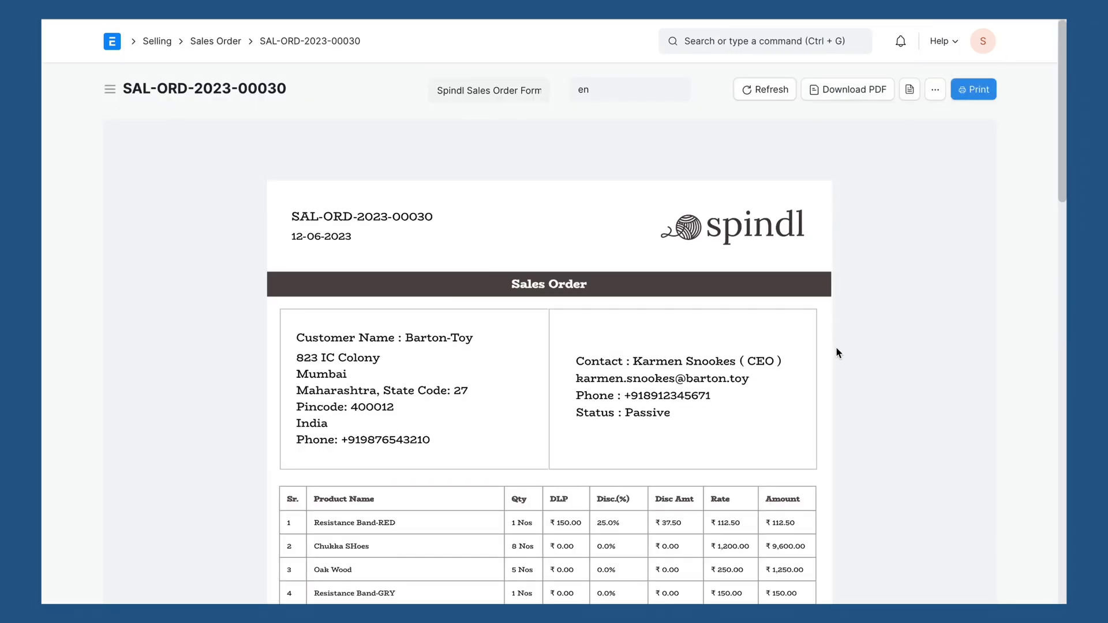
Scroll both preview pages to confirm page two repeats only the logo header and Sales Order banner
scroll(836, 348, "down", 10)
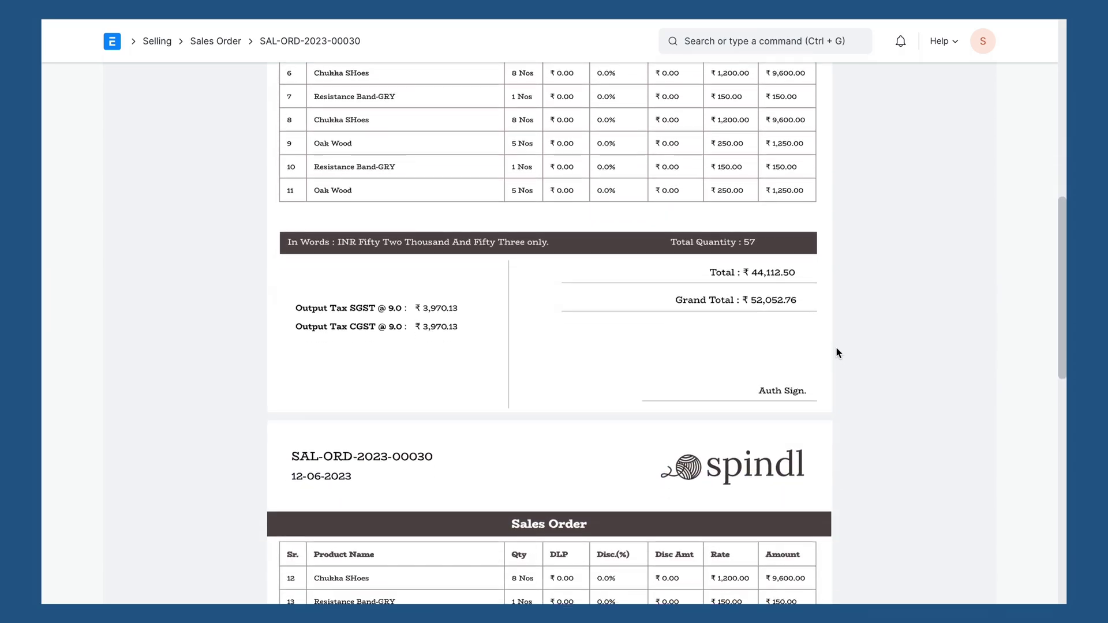
scroll(837, 348, "down", 10)
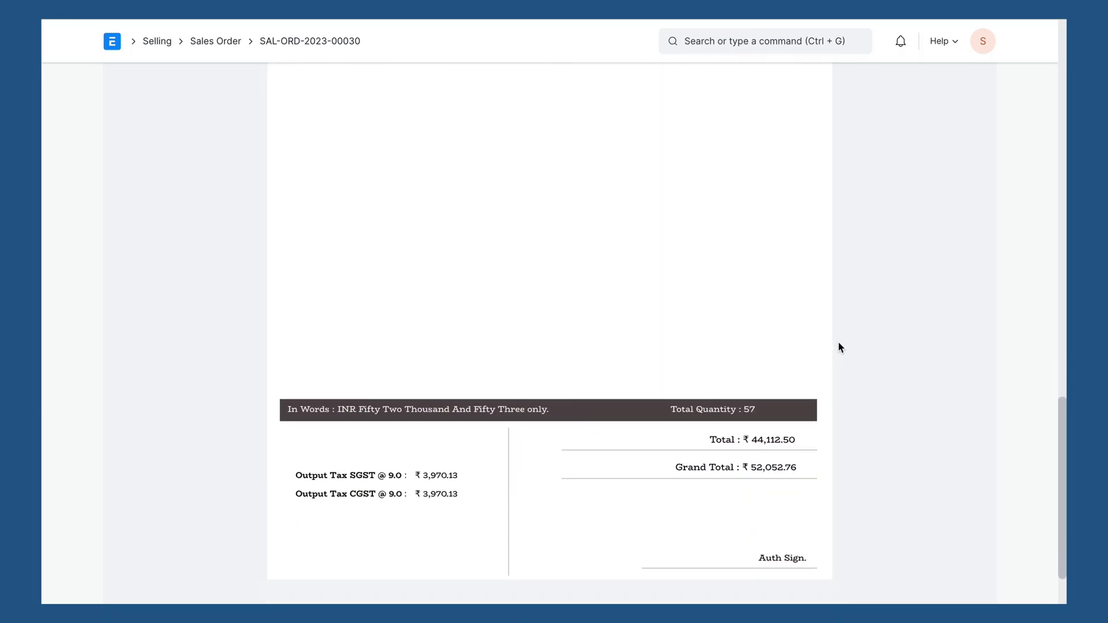
scroll(838, 341, "down", 2)
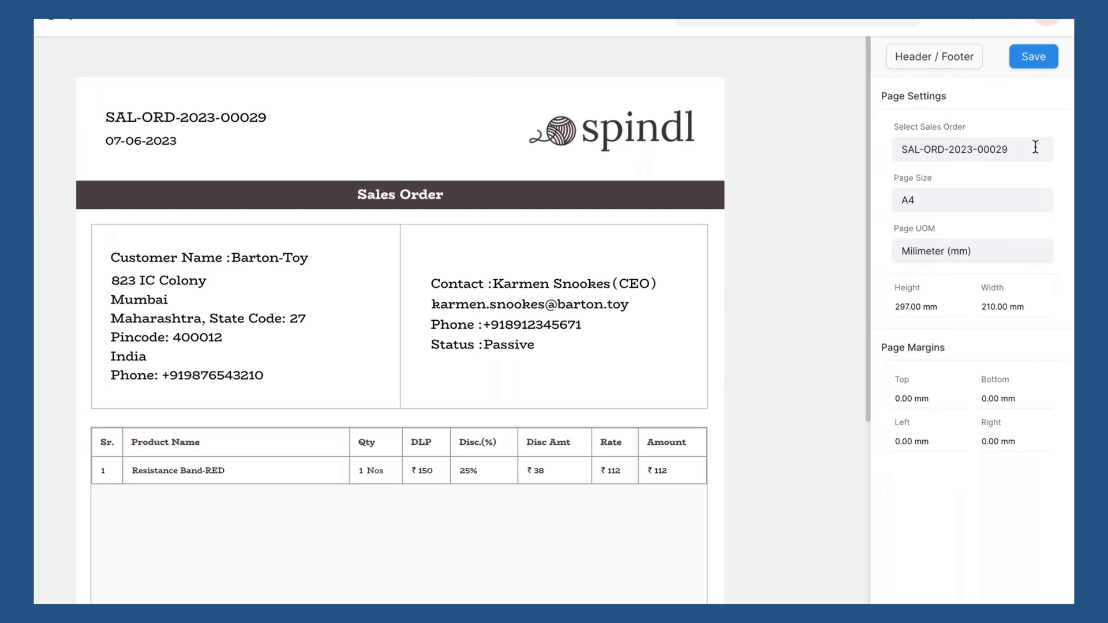
left_click(1032, 161)
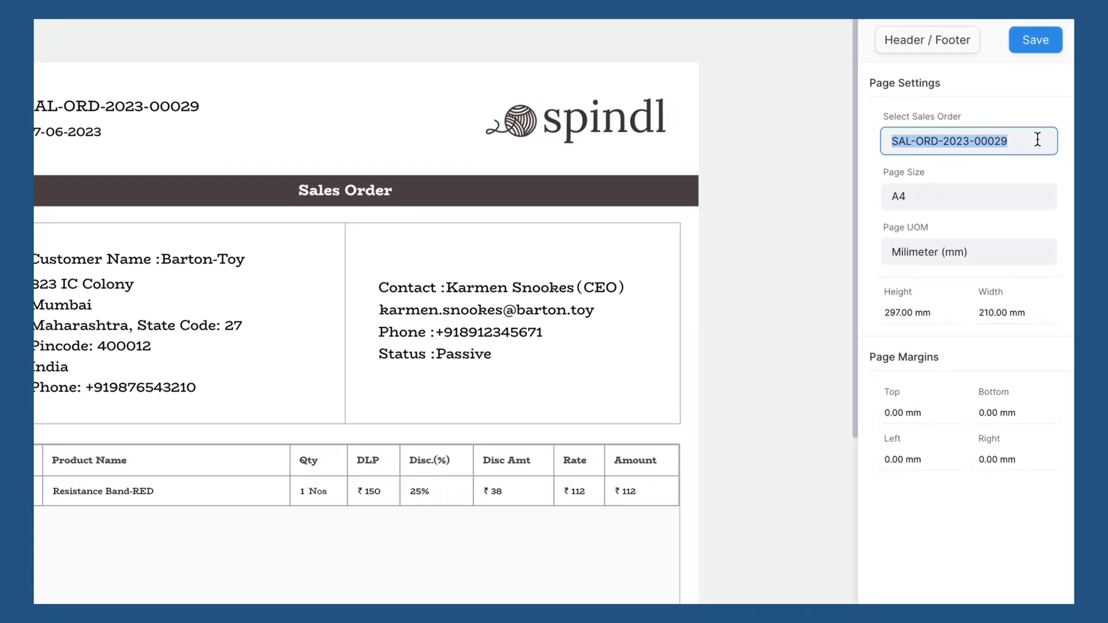
key("BackSpace")
type("31")
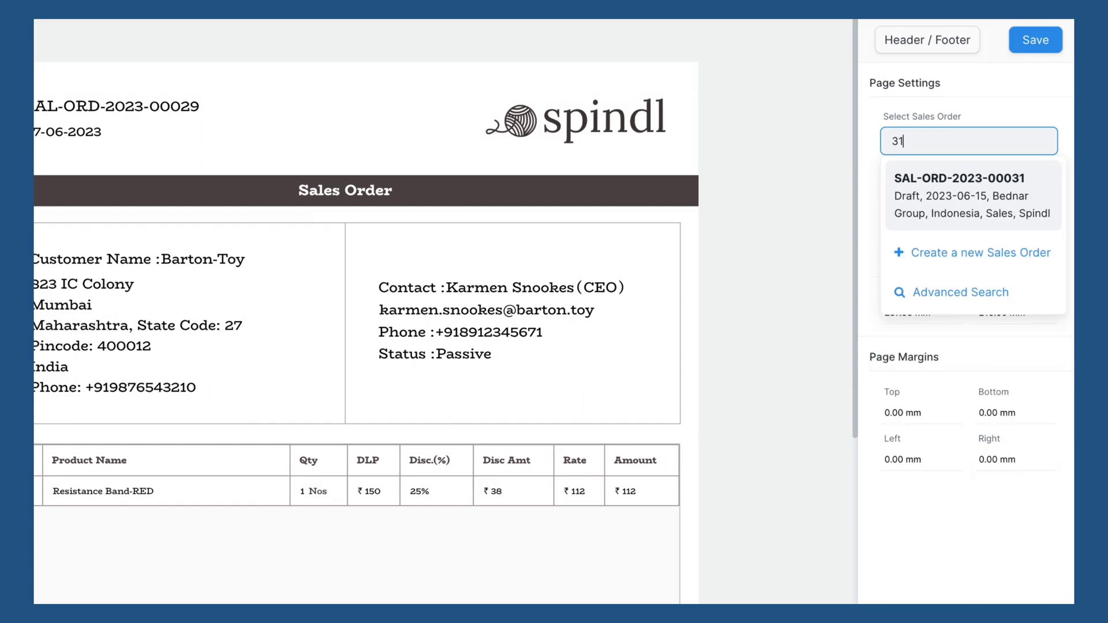
left_click(1019, 181)
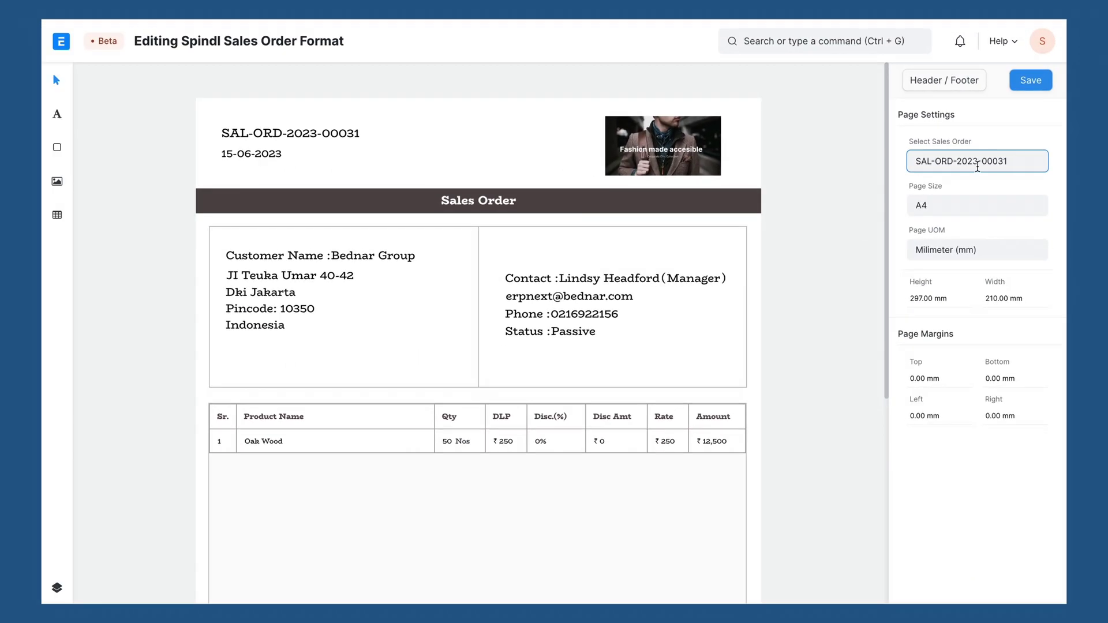
scroll(831, 435, "down", 3)
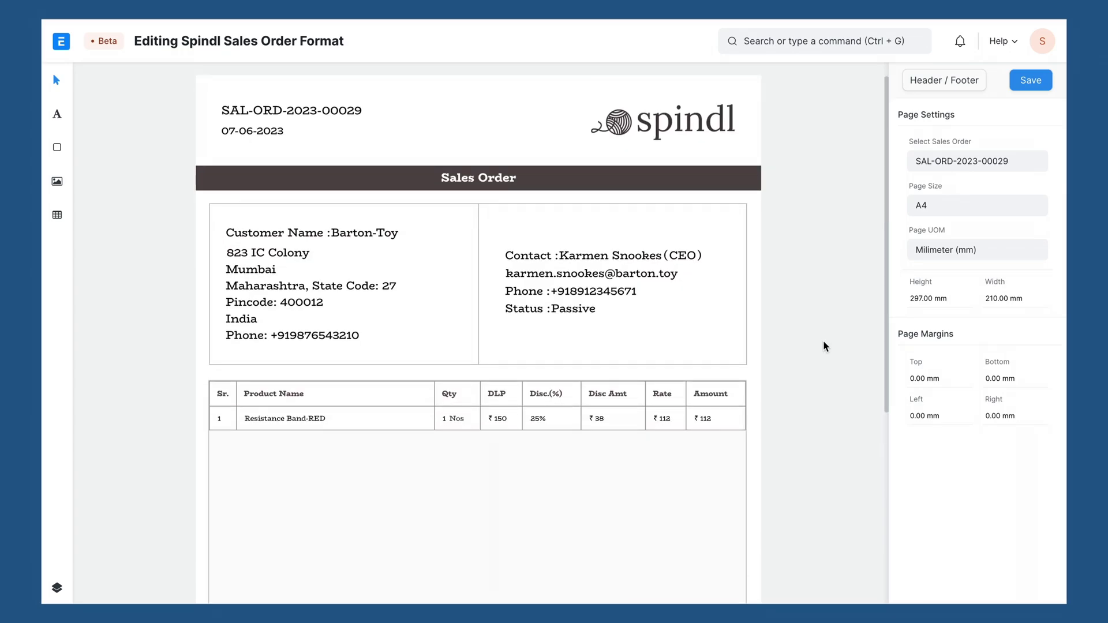
scroll(826, 346, "down", 2)
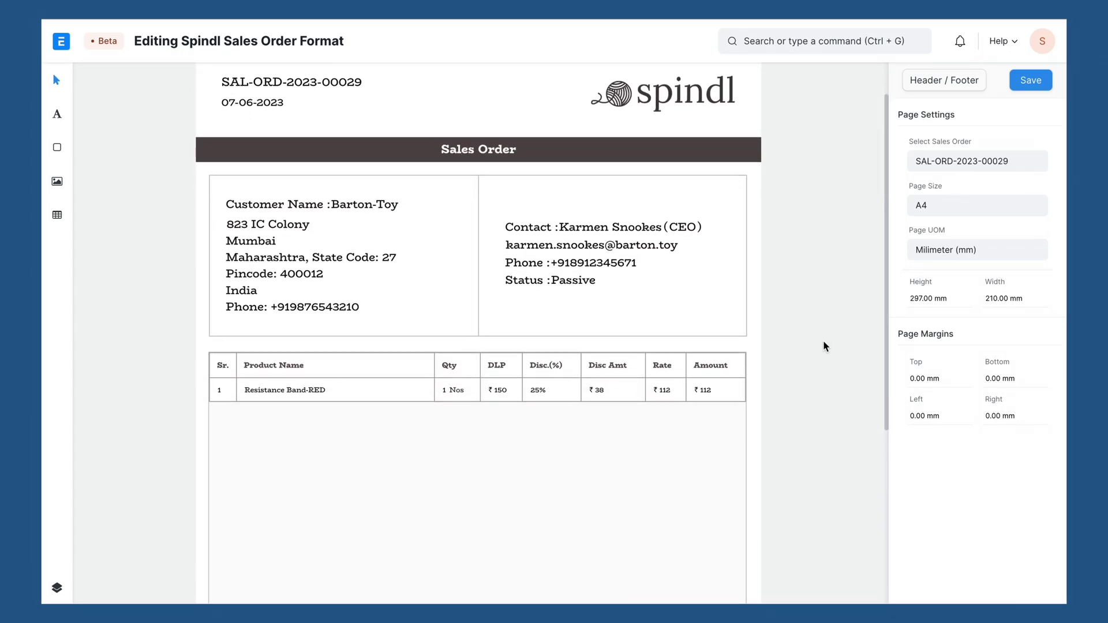
scroll(825, 346, "down", 4)
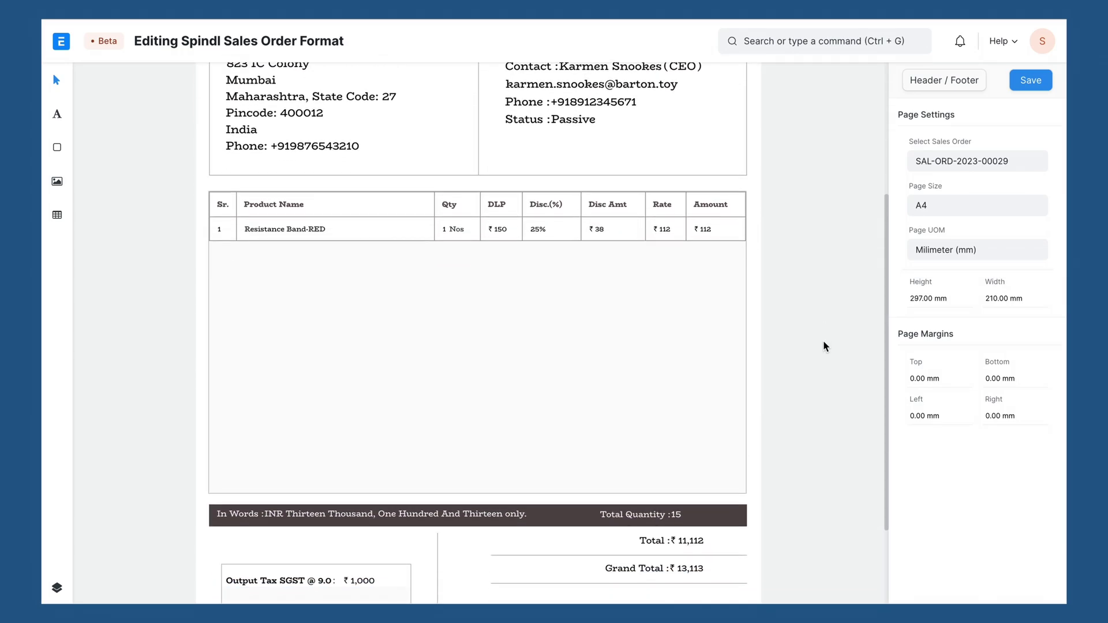